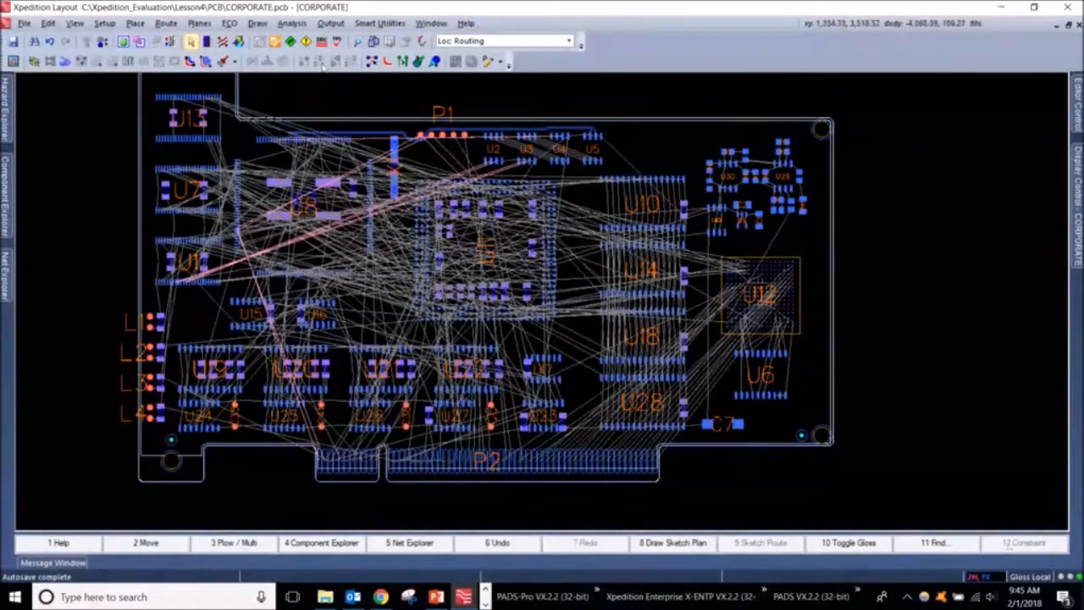
Show the Draw Create toolbar and check what the Hug Trace routing tool does.
{"action": "right_click", "coordinate": [321, 63]}
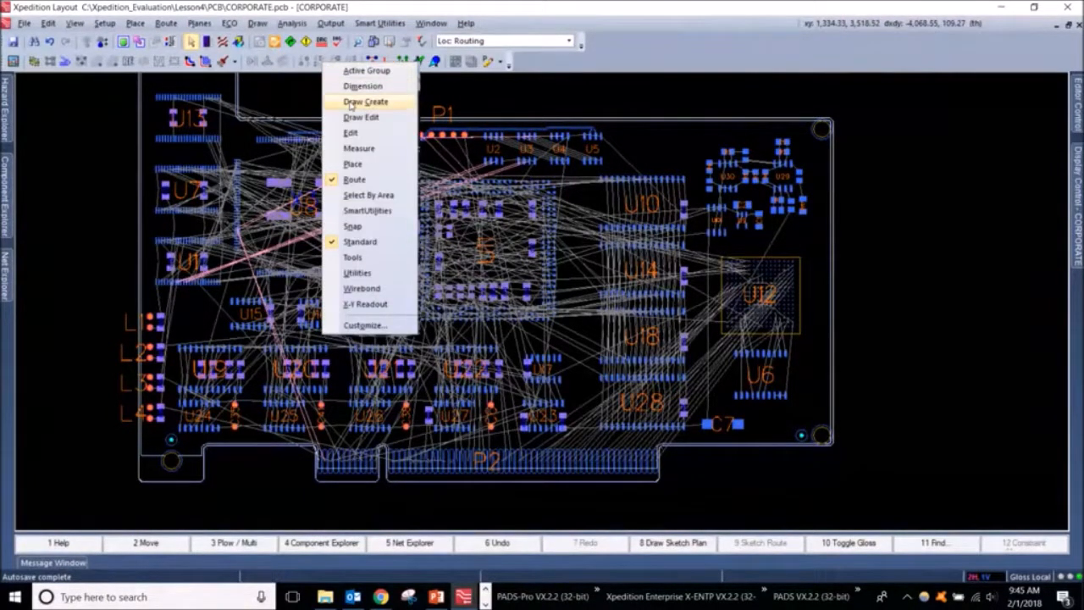
{"action": "left_click", "coordinate": [364, 102]}
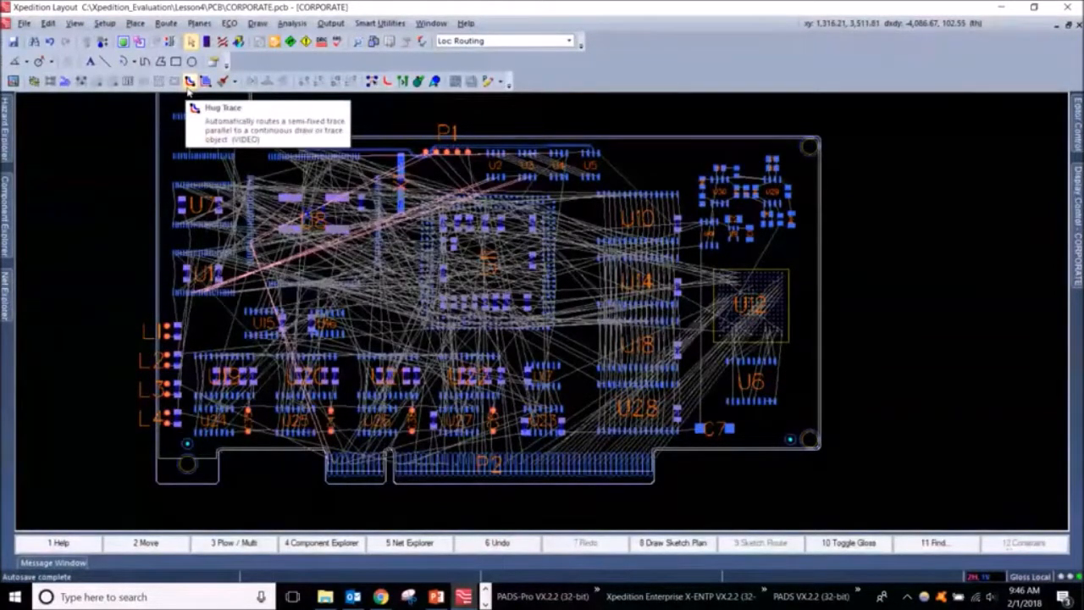
{"action": "mouse_move", "coordinate": [186, 87]}
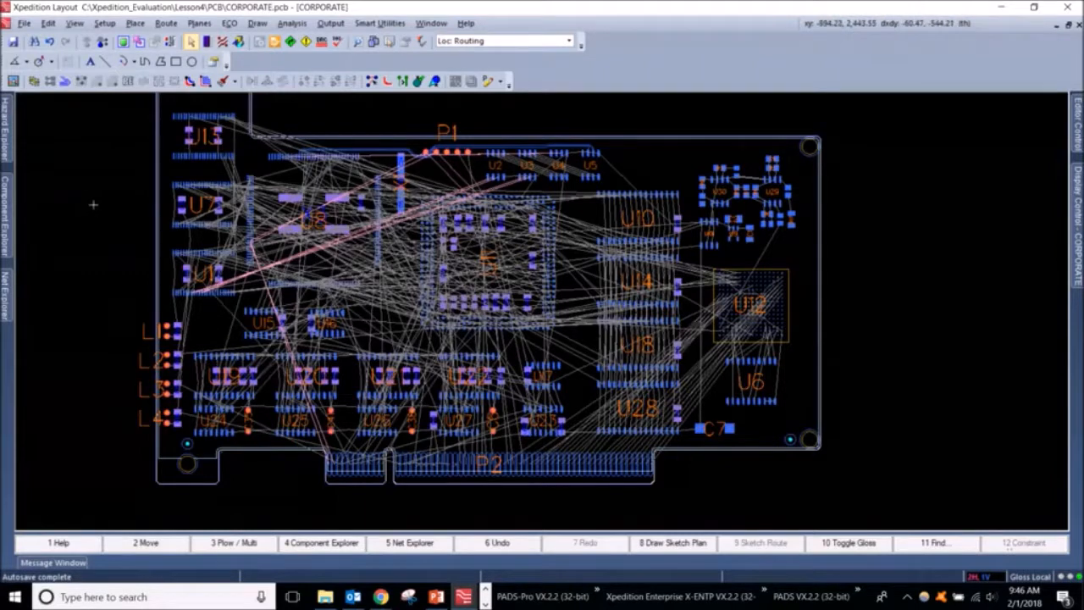
{"action": "scroll", "coordinate": [93, 204], "scroll_direction": "up", "scroll_amount": 1}
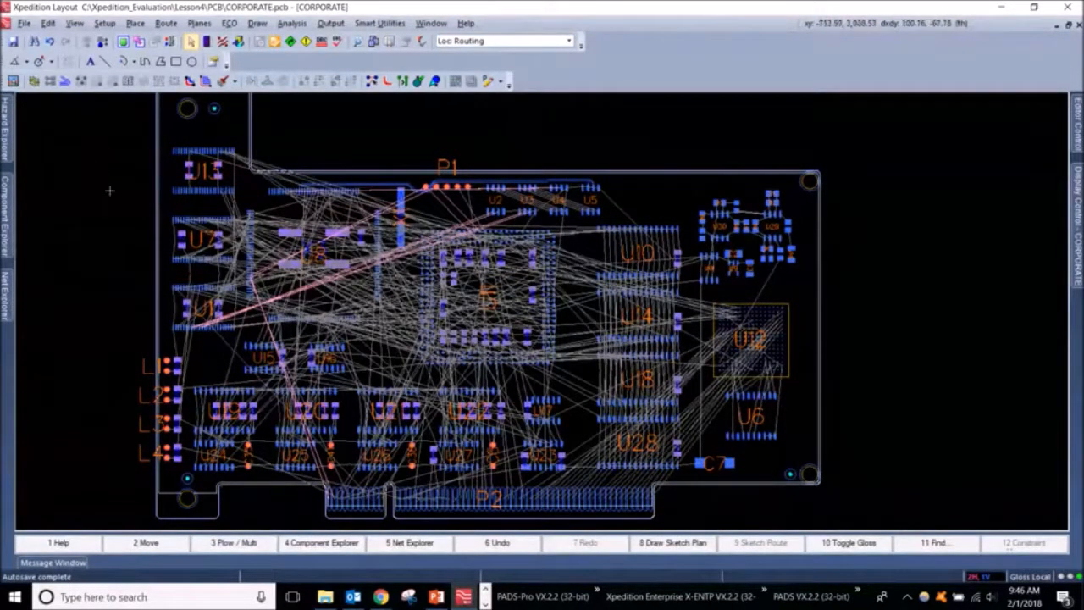
Open the Net Explorer and pin it so it stays open beside the board layout.
{"action": "left_click", "coordinate": [4, 298]}
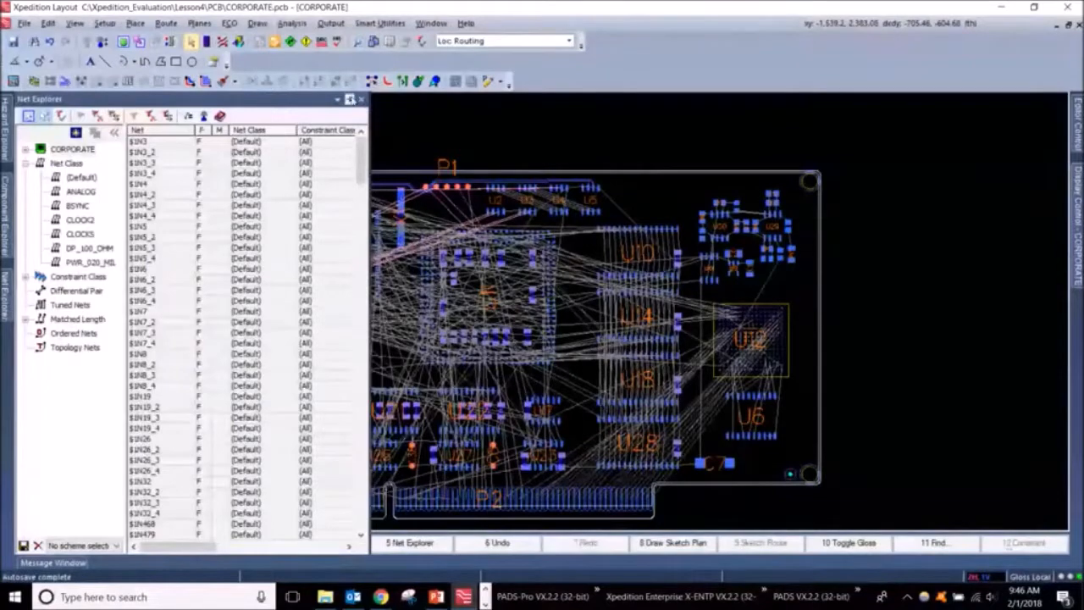
{"action": "left_click", "coordinate": [350, 99]}
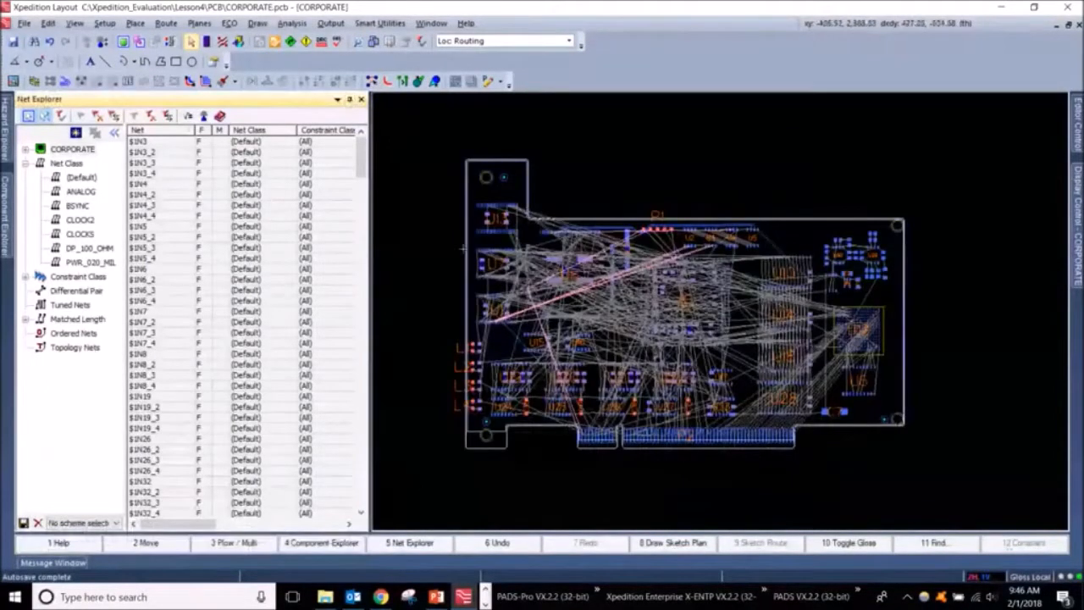
{"action": "scroll", "coordinate": [560, 293], "scroll_direction": "up", "scroll_amount": 1}
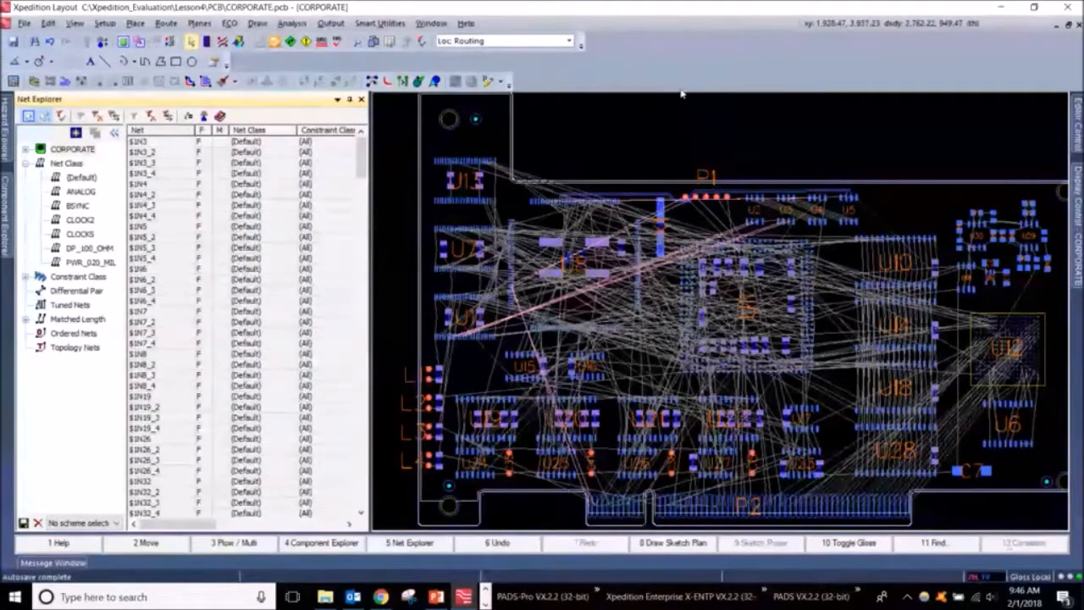
Locate the nets $1N4_3, $1N6_4 and $1N8_2 one at a time on the board.
{"action": "left_click", "coordinate": [149, 205]}
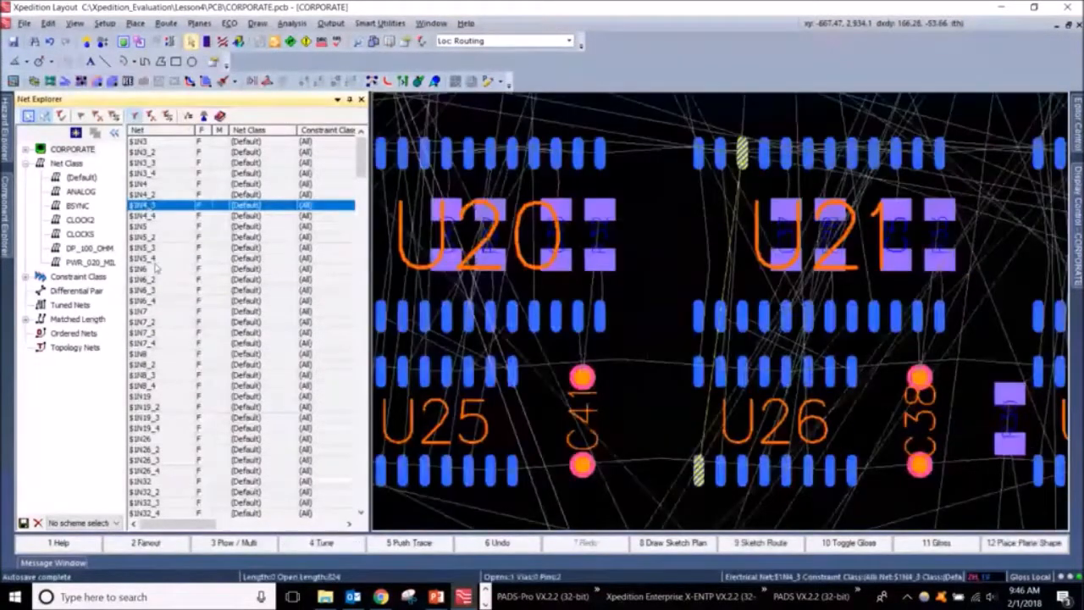
{"action": "left_click", "coordinate": [158, 300]}
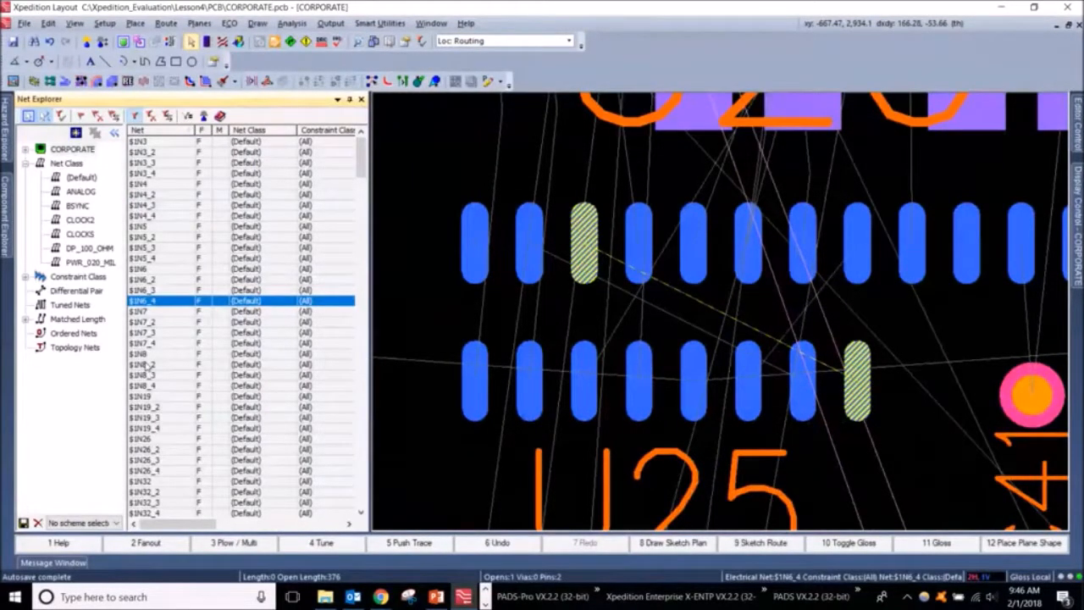
{"action": "left_click", "coordinate": [148, 364]}
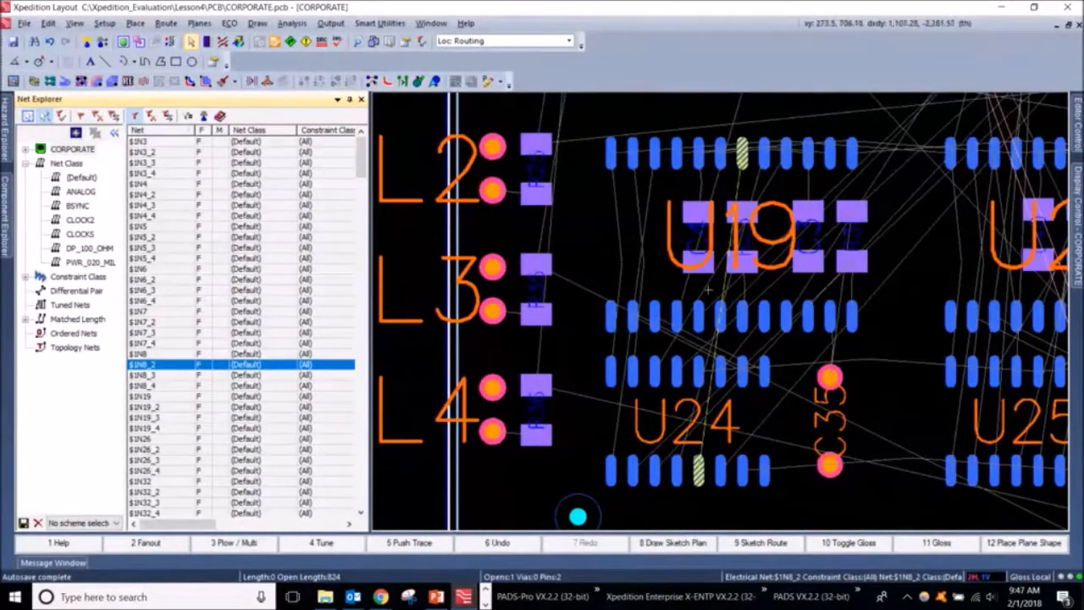
{"action": "scroll", "coordinate": [709, 290], "scroll_direction": "down", "scroll_amount": 3}
{"action": "scroll", "coordinate": [726, 280], "scroll_direction": "down", "scroll_amount": 5}
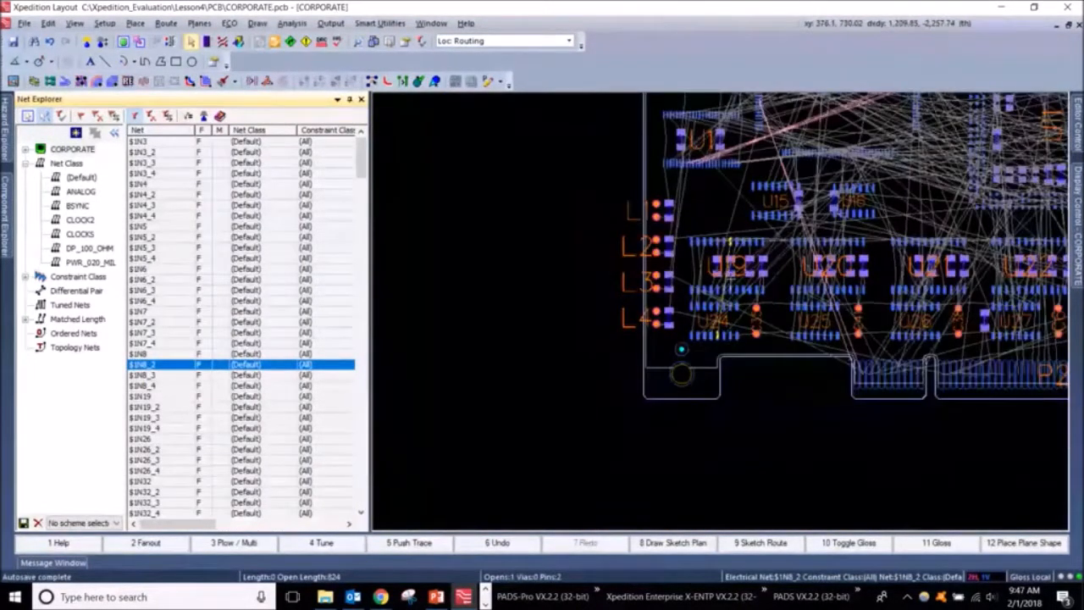
Select the range of nets from $1N4_4 to $1N7 and view them highlighted together on the board.
{"action": "left_click_drag", "start_coordinate": [203, 215], "coordinate": [204, 310]}
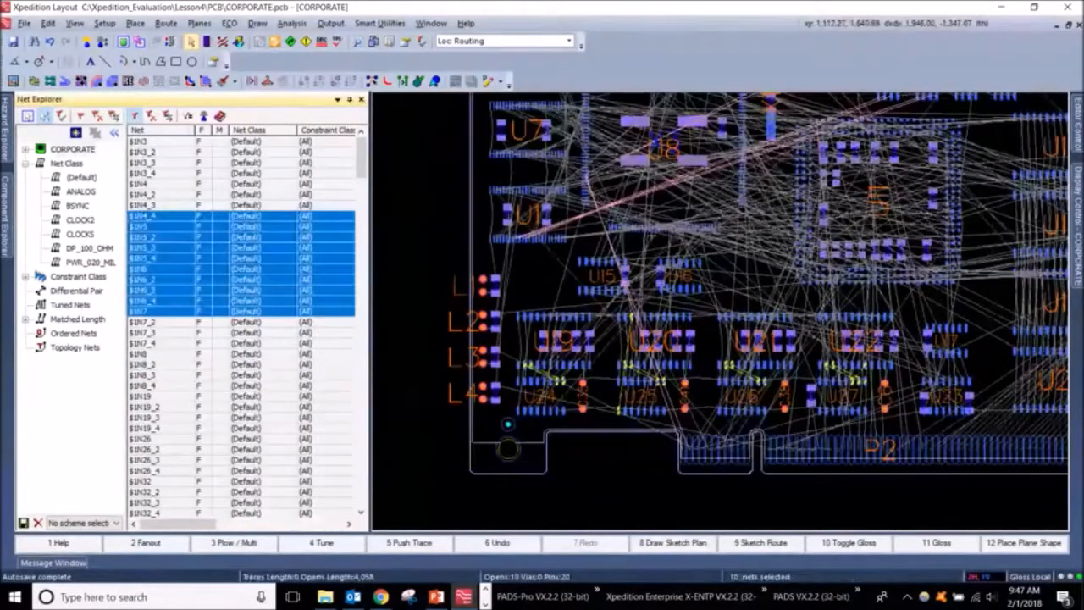
{"action": "scroll", "coordinate": [636, 234], "scroll_direction": "down", "scroll_amount": 3}
{"action": "middle_click_drag", "start_coordinate": [640, 234], "coordinate": [614, 253]}
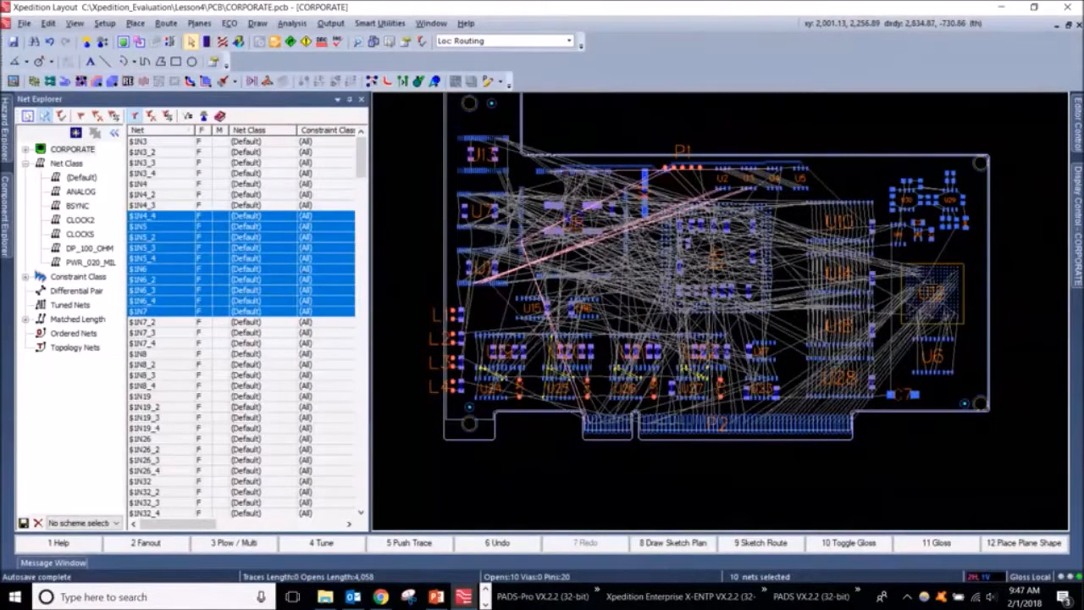
Review the nets in the Differential Pair group and in the BSYNC and CLOCK_MATCH constraint classes.
{"action": "left_click", "coordinate": [73, 291]}
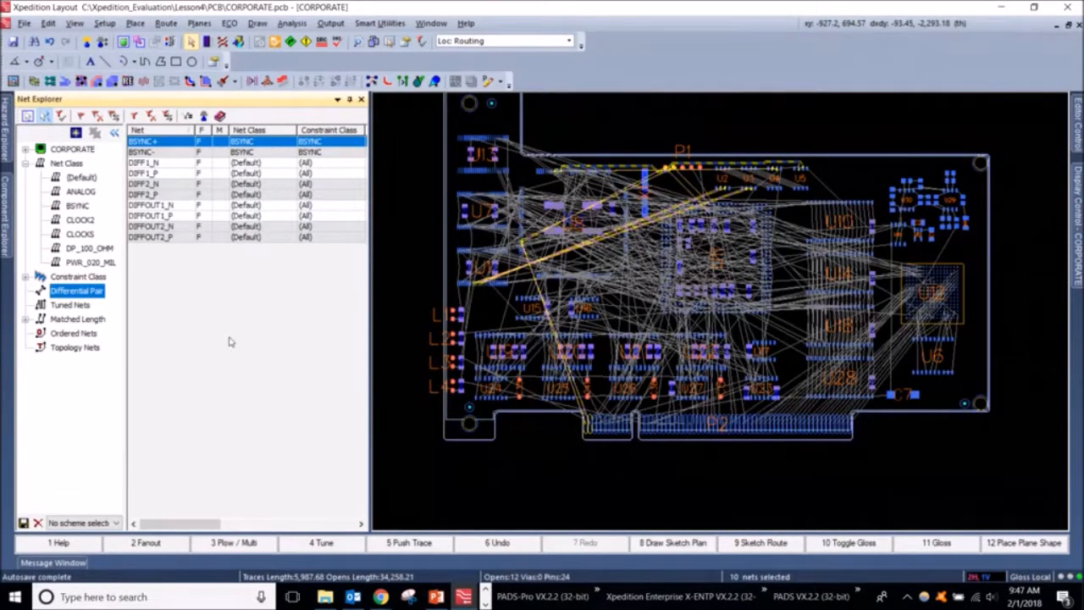
{"action": "left_click", "coordinate": [26, 278]}
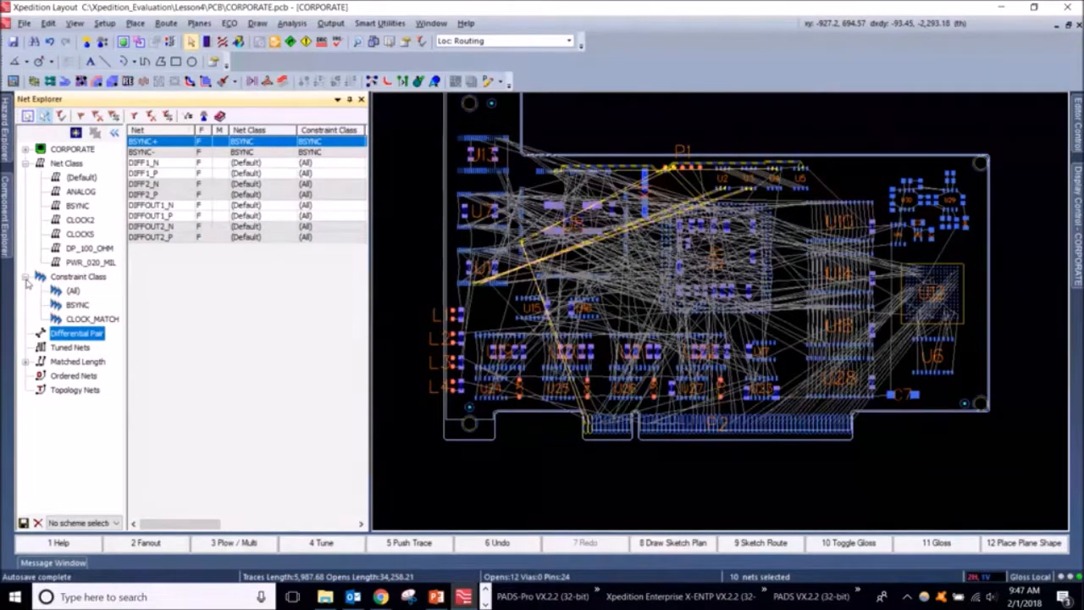
{"action": "left_click", "coordinate": [74, 305]}
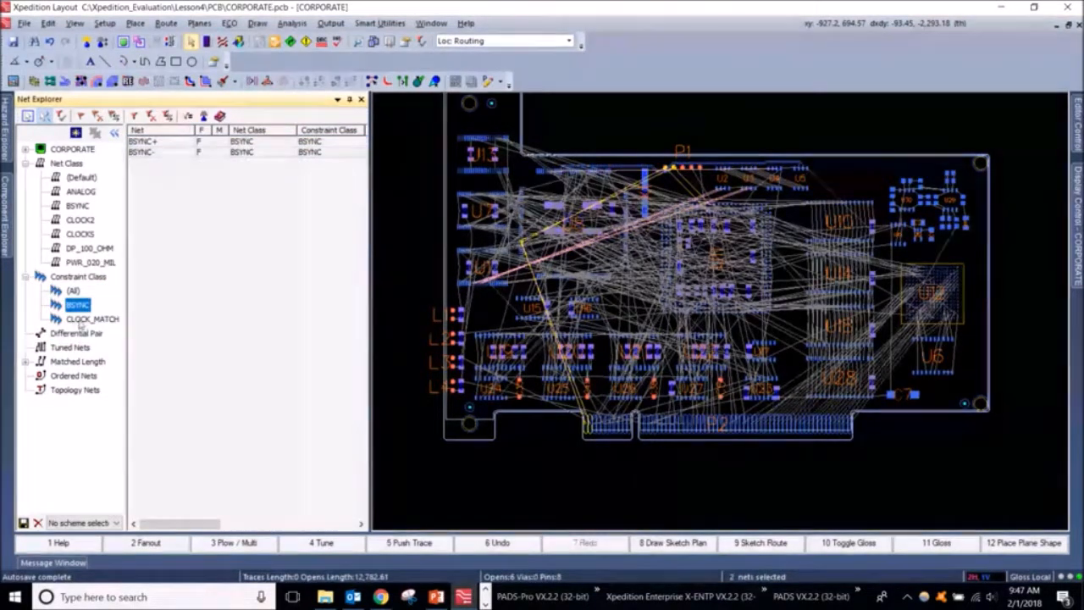
{"action": "left_click", "coordinate": [83, 320]}
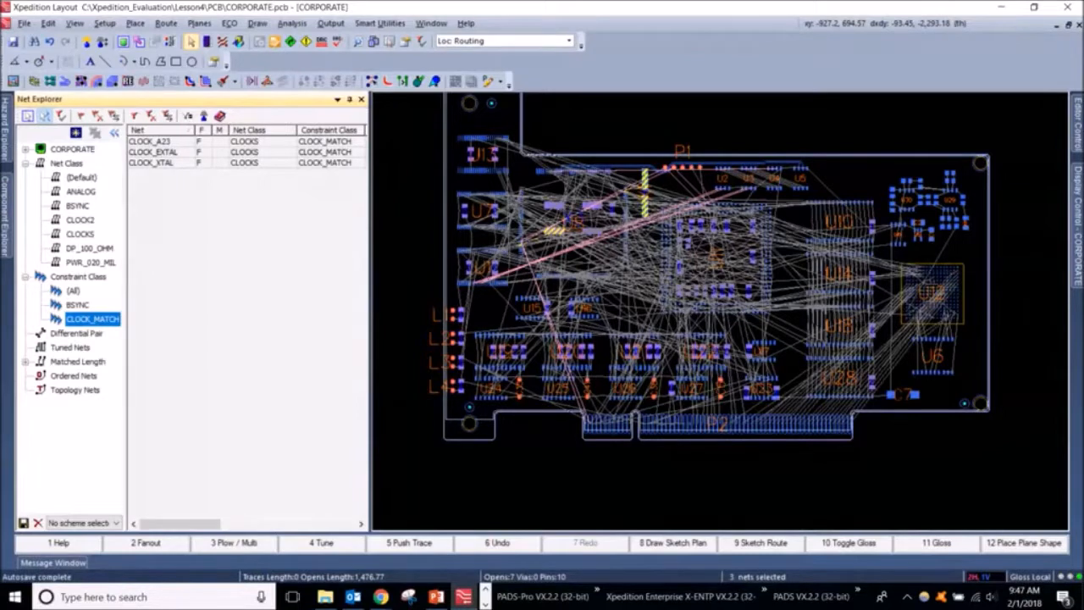
Hide the board's netlines and clear all net filters.
{"action": "mouse_move", "coordinate": [1078, 208]}
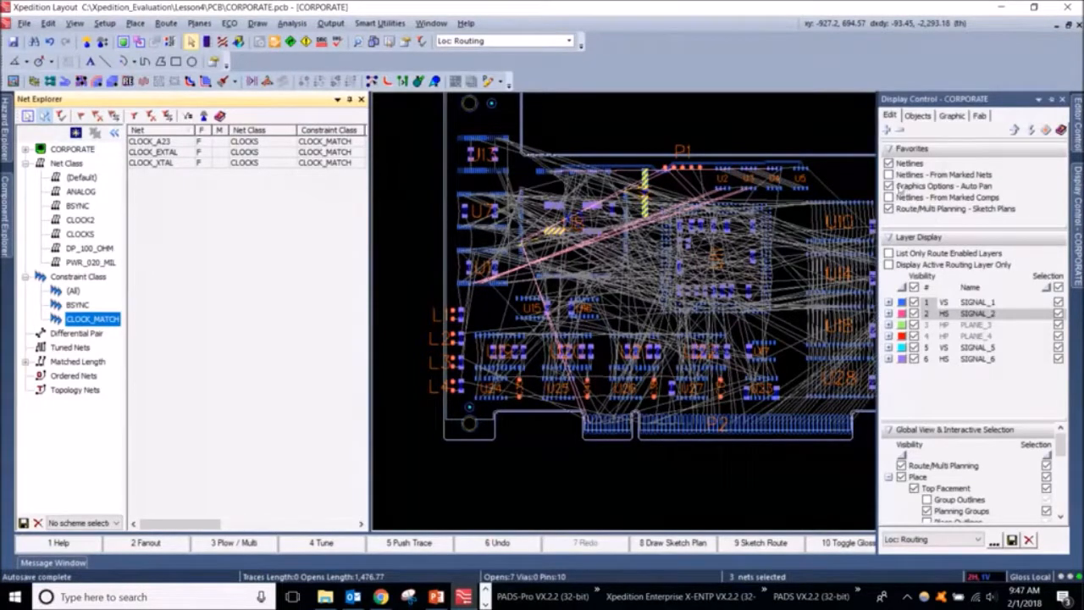
{"action": "left_click", "coordinate": [888, 163]}
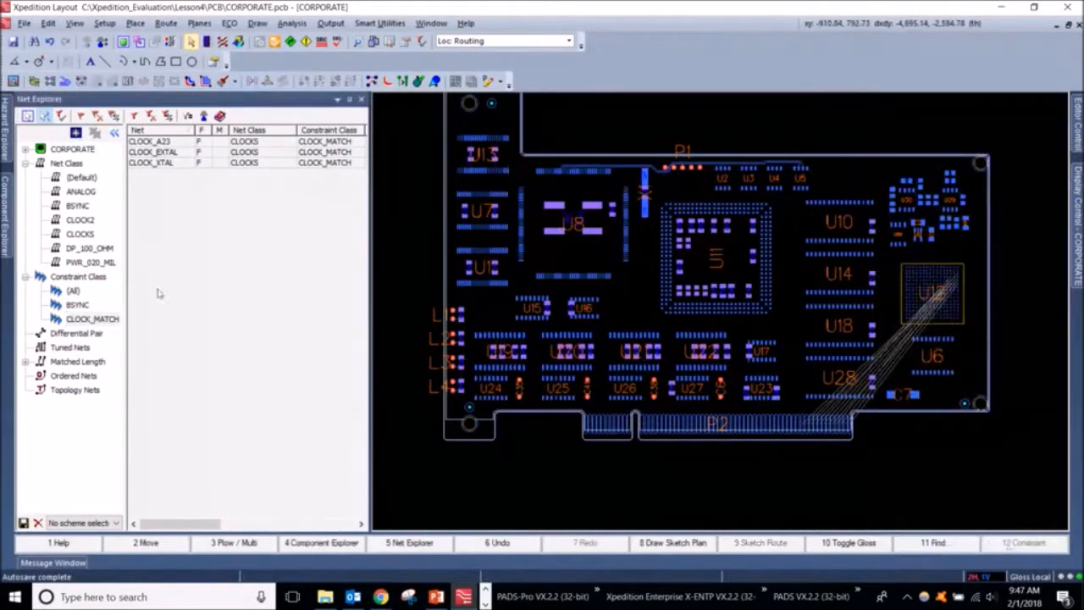
{"action": "left_click", "coordinate": [148, 117]}
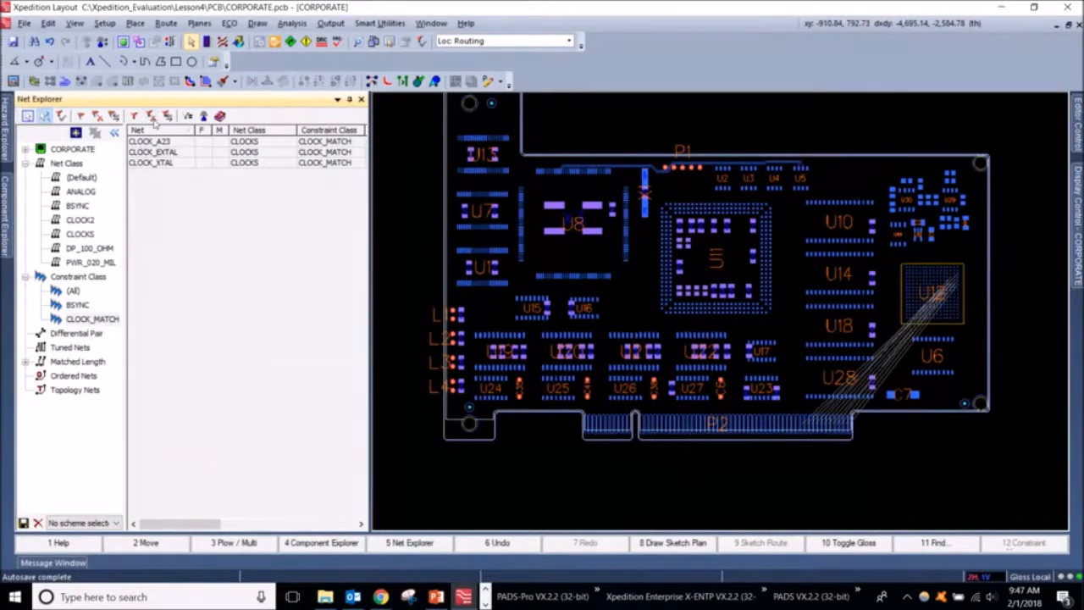
{"action": "left_click", "coordinate": [151, 118]}
Mark the nets from $1N3_2 to $1N6_4 in the (Default) net class.
{"action": "left_click", "coordinate": [78, 177]}
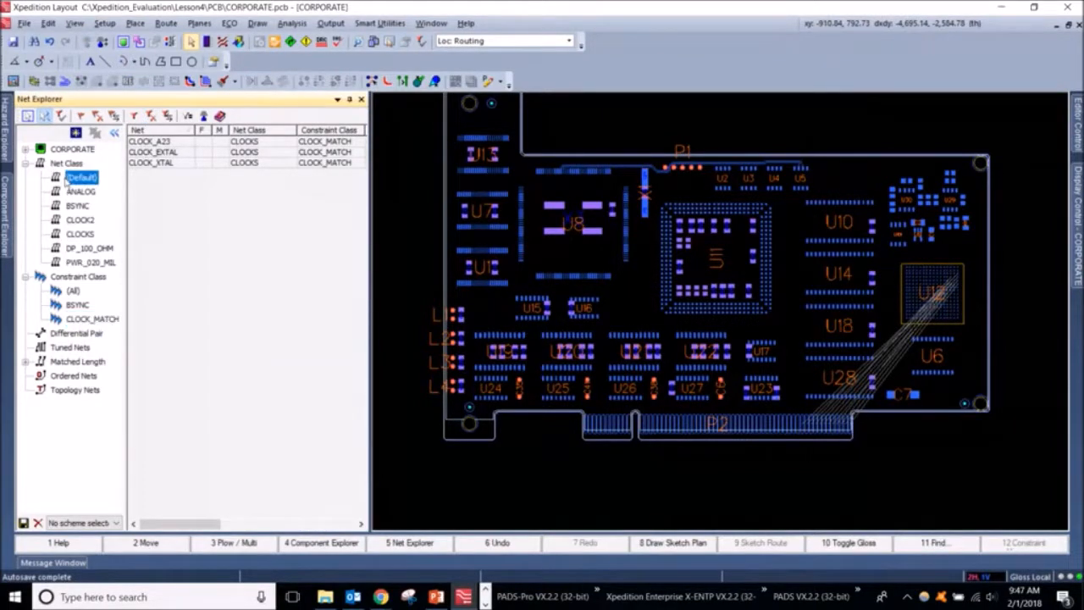
{"action": "left_click", "coordinate": [67, 163]}
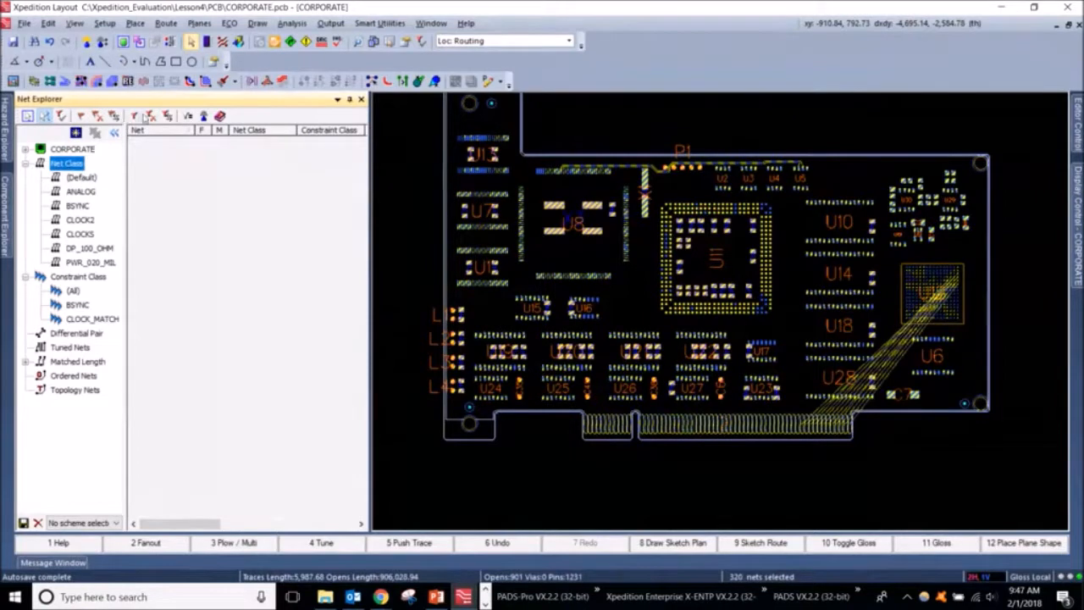
{"action": "left_click", "coordinate": [76, 178]}
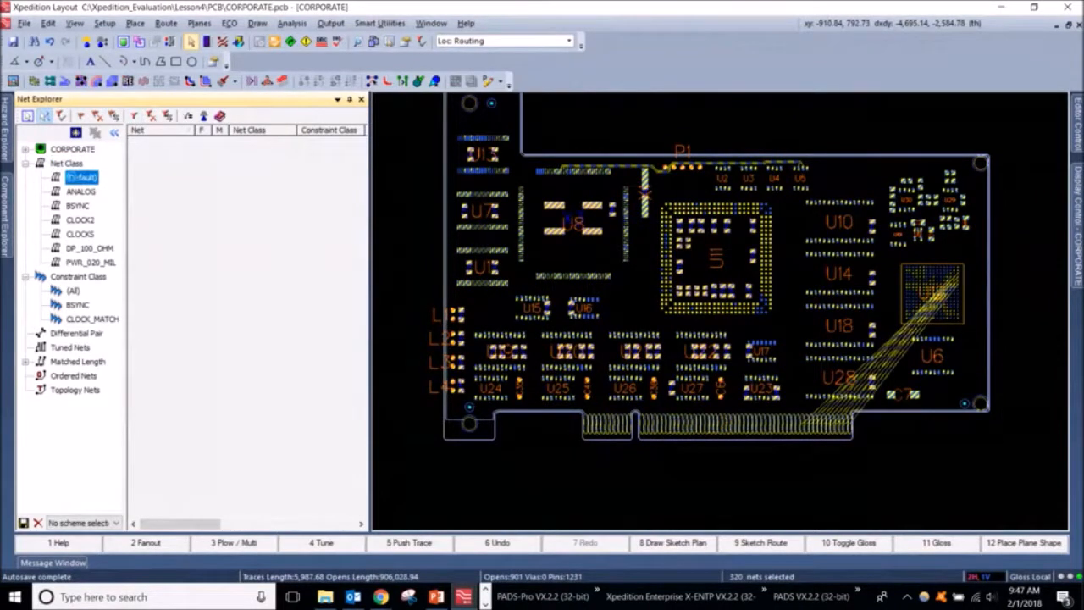
{"action": "left_click", "coordinate": [151, 152]}
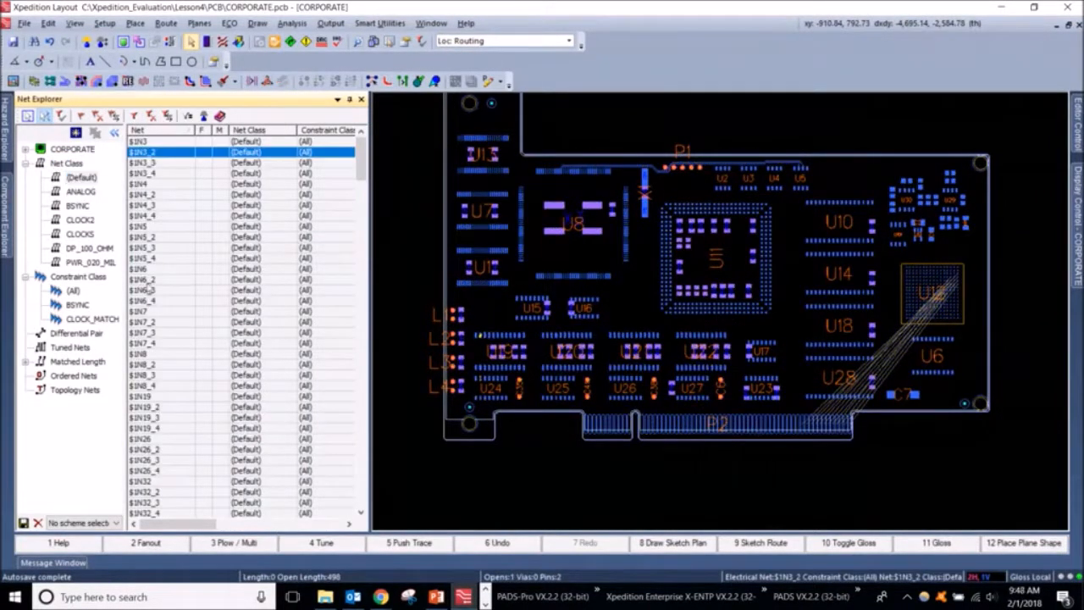
{"action": "left_click", "coordinate": [163, 300], "text": "shift"}
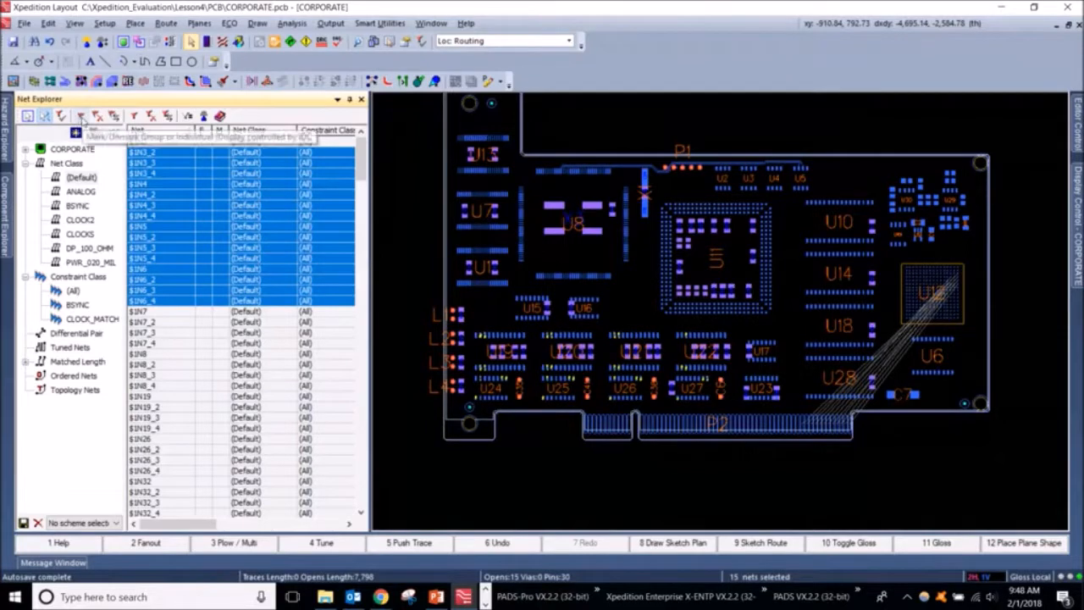
{"action": "left_click", "coordinate": [82, 117]}
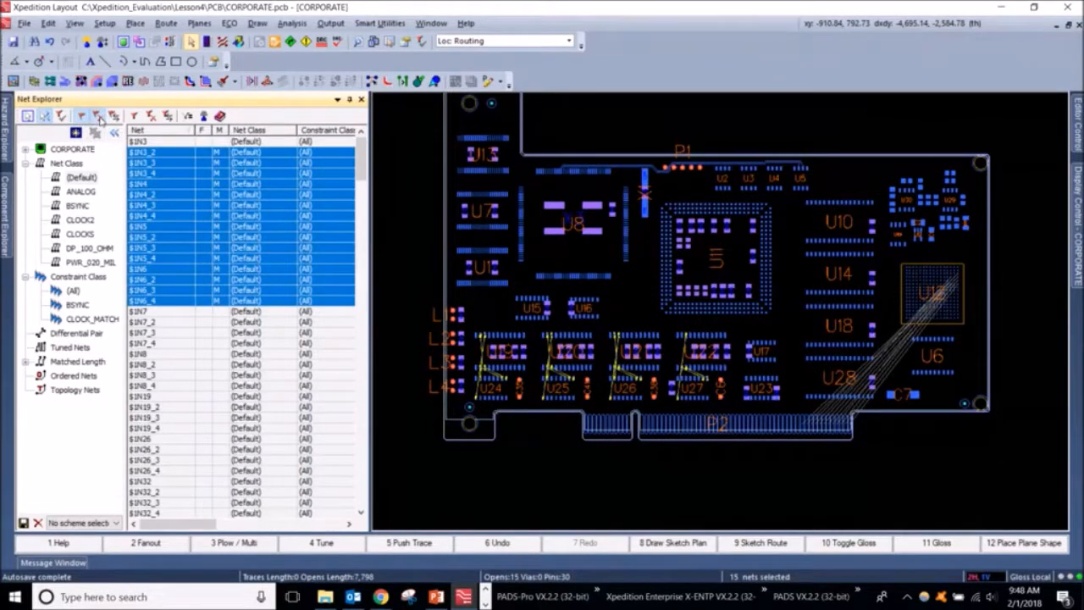
Unmark all nets, mark the $1N3_2 to $1N6_4 range again and deselect it to view only its netlines.
{"action": "left_click", "coordinate": [99, 117]}
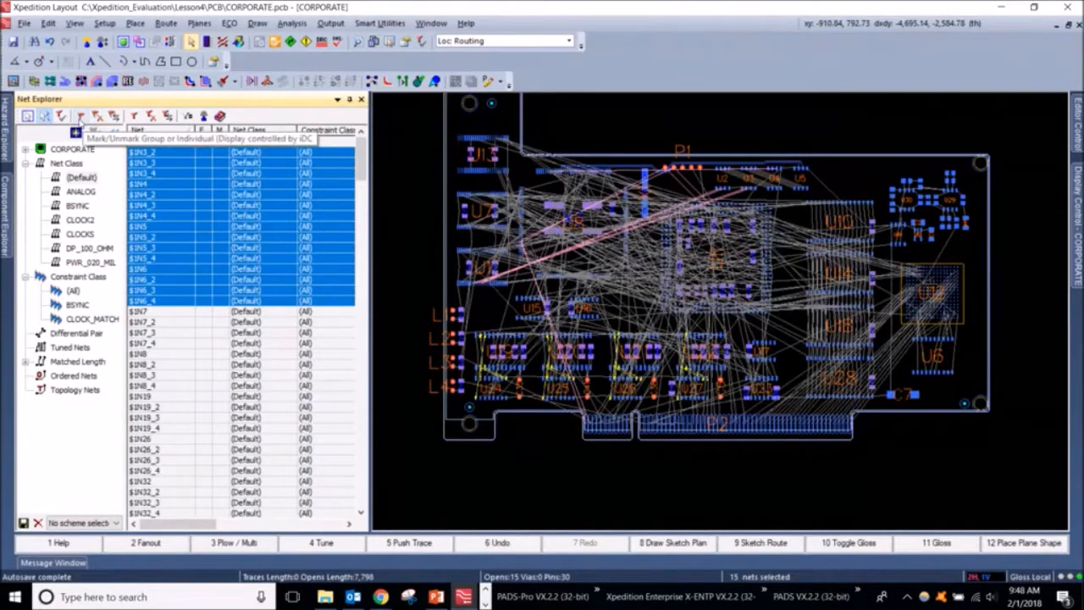
{"action": "left_click", "coordinate": [81, 118]}
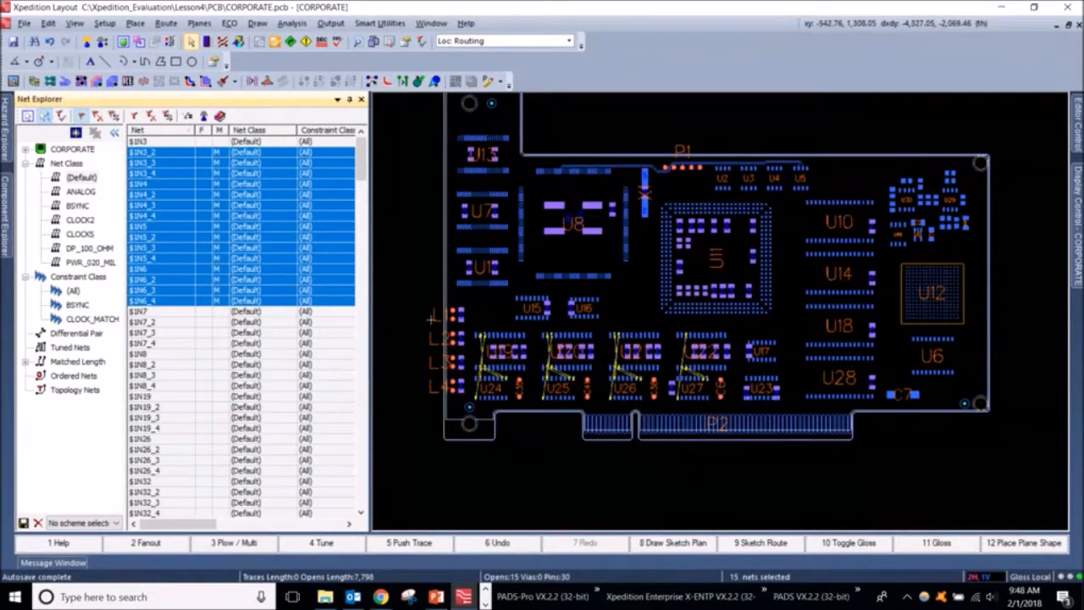
{"action": "left_click", "coordinate": [628, 300]}
{"action": "scroll", "coordinate": [630, 298], "scroll_direction": "up", "scroll_amount": 2}
{"action": "scroll", "coordinate": [630, 293], "scroll_direction": "down", "scroll_amount": 3}
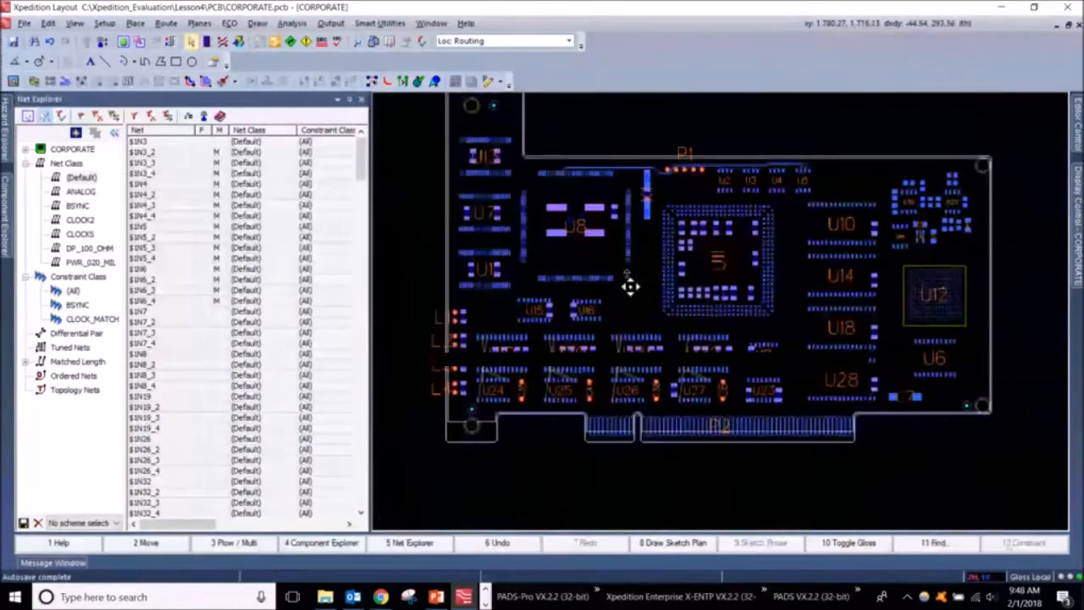
{"action": "scroll", "coordinate": [632, 328], "scroll_direction": "up", "scroll_amount": 1}
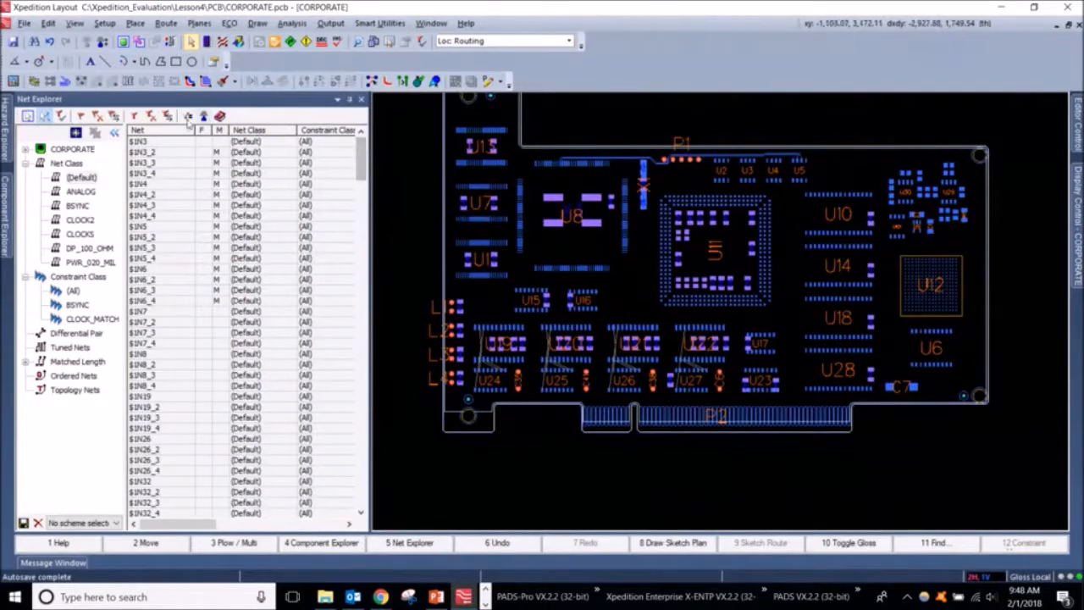
Mark the Differential Pair group in place of the previously marked nets, and unmark it again after viewing its netlines.
{"action": "left_click", "coordinate": [99, 118]}
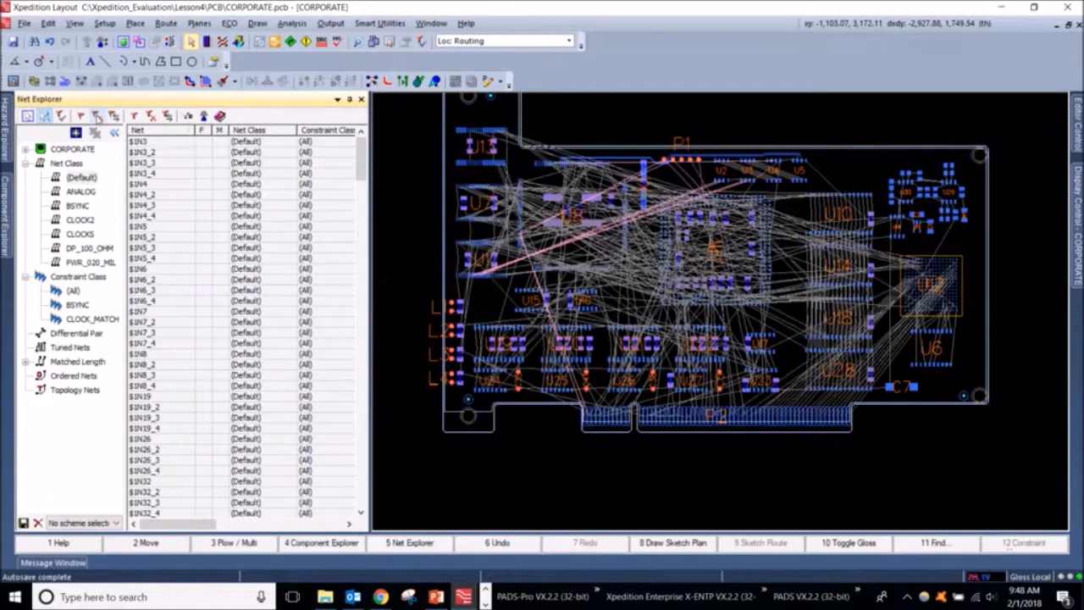
{"action": "left_click", "coordinate": [80, 334]}
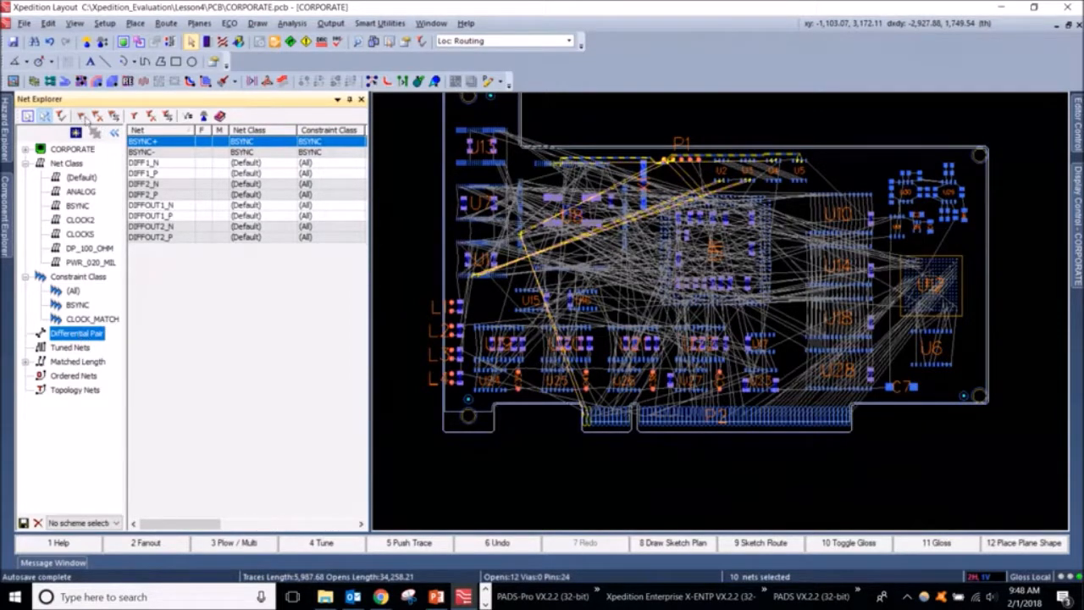
{"action": "left_click", "coordinate": [83, 116]}
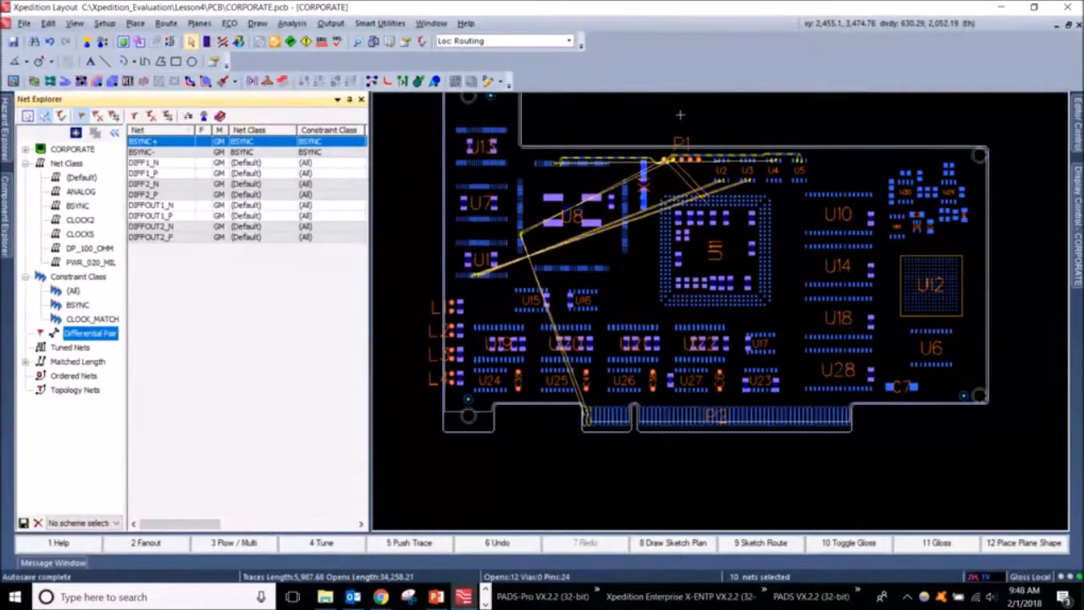
{"action": "left_click", "coordinate": [95, 115]}
{"action": "left_click", "coordinate": [619, 115]}
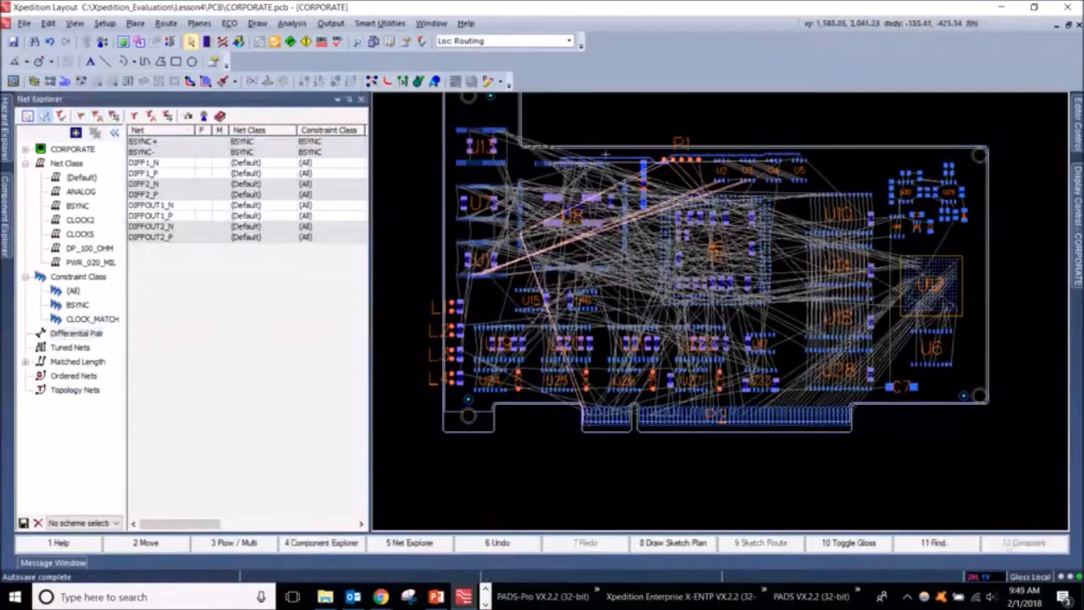
{"action": "key", "text": "alt+Tab"}
{"action": "key", "text": "alt+Tab"}
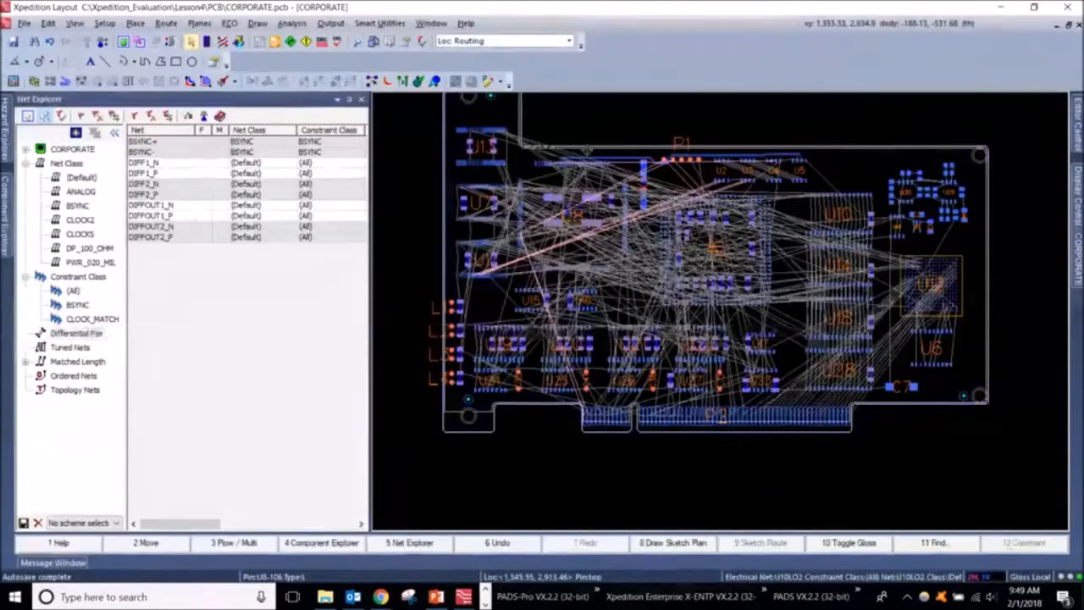
Check the webcast presentation manager's Q&A inbox and return to the board layout in Xpedition Layout.
{"action": "key", "text": "alt+Tab"}
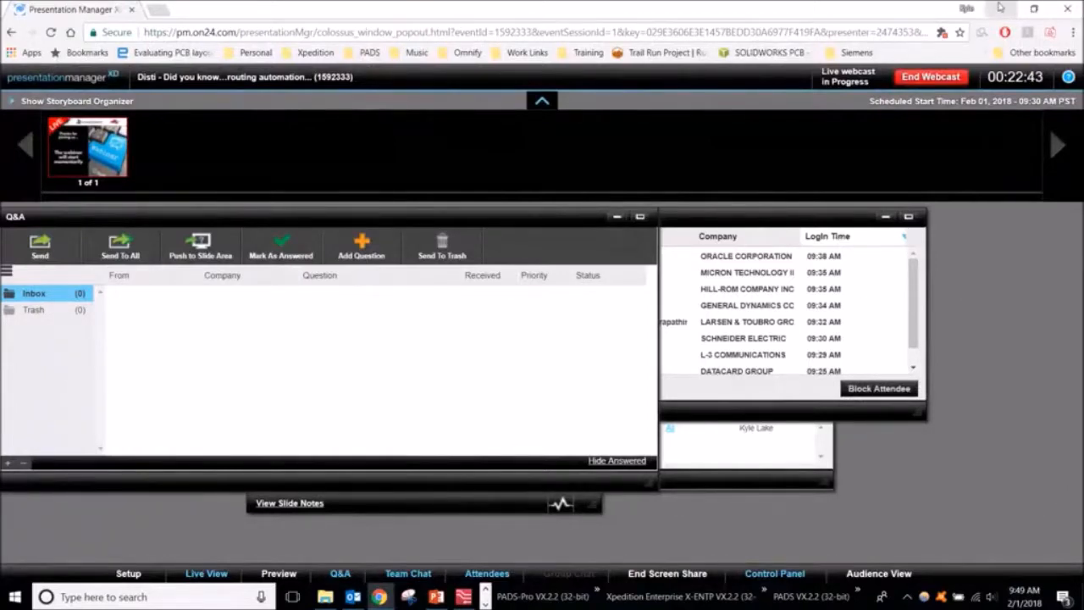
{"action": "left_click", "coordinate": [1000, 8]}
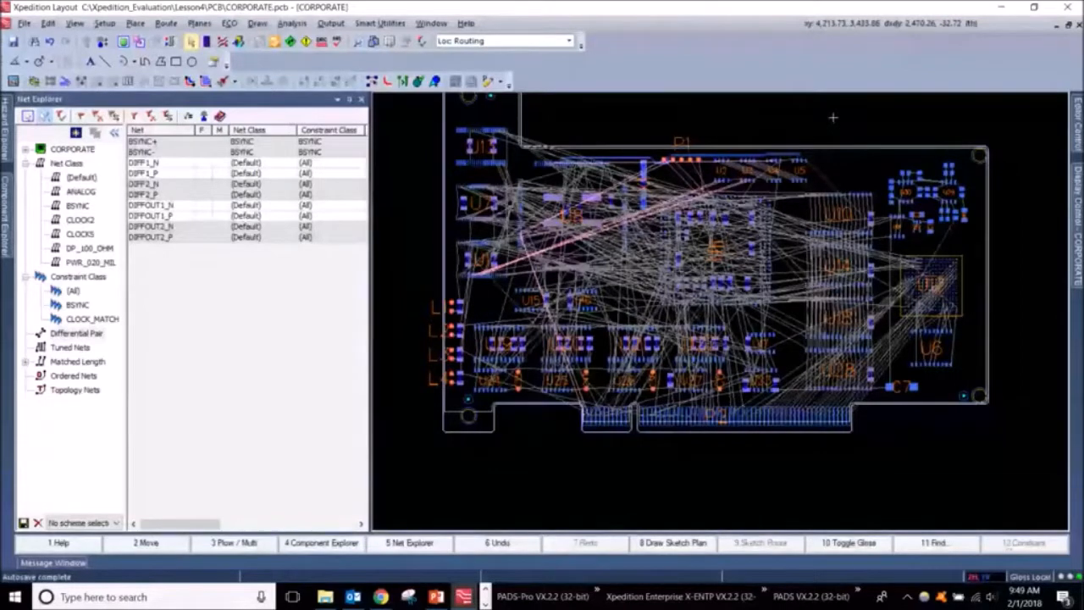
{"action": "scroll", "coordinate": [821, 127], "scroll_direction": "up", "scroll_amount": 2}
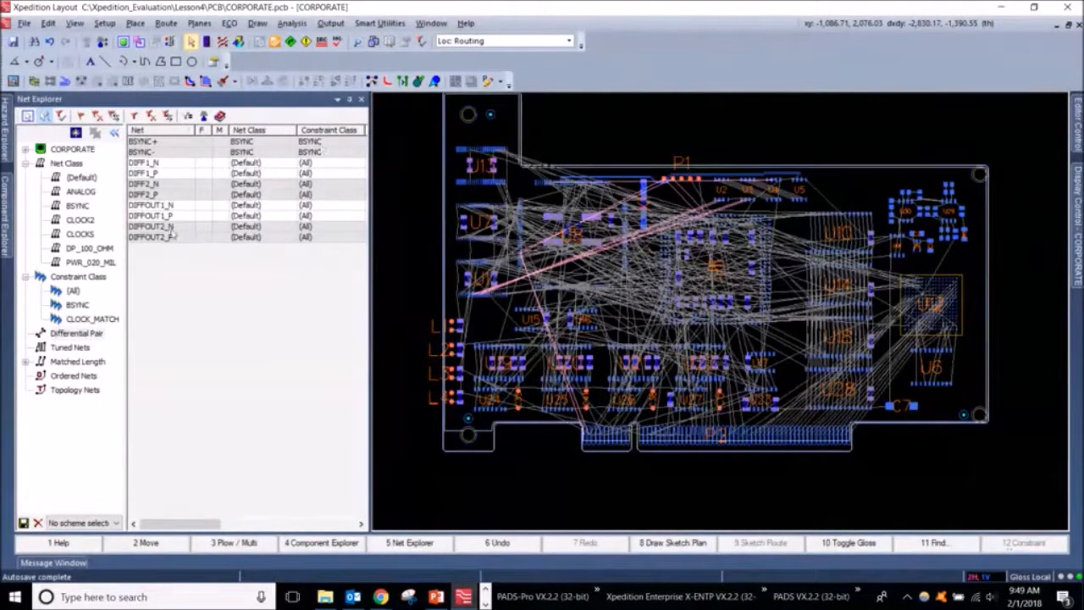
Auto-hide the Net Explorer and keep the Component Explorer pinned open in its place.
{"action": "left_click", "coordinate": [350, 102]}
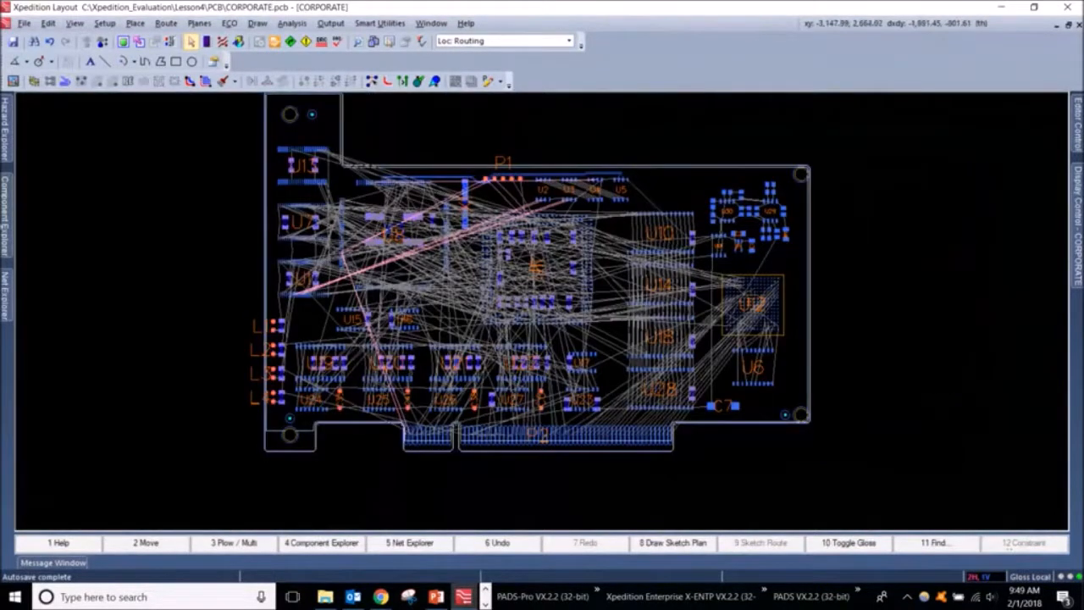
{"action": "left_click", "coordinate": [4, 204]}
{"action": "left_click", "coordinate": [464, 99]}
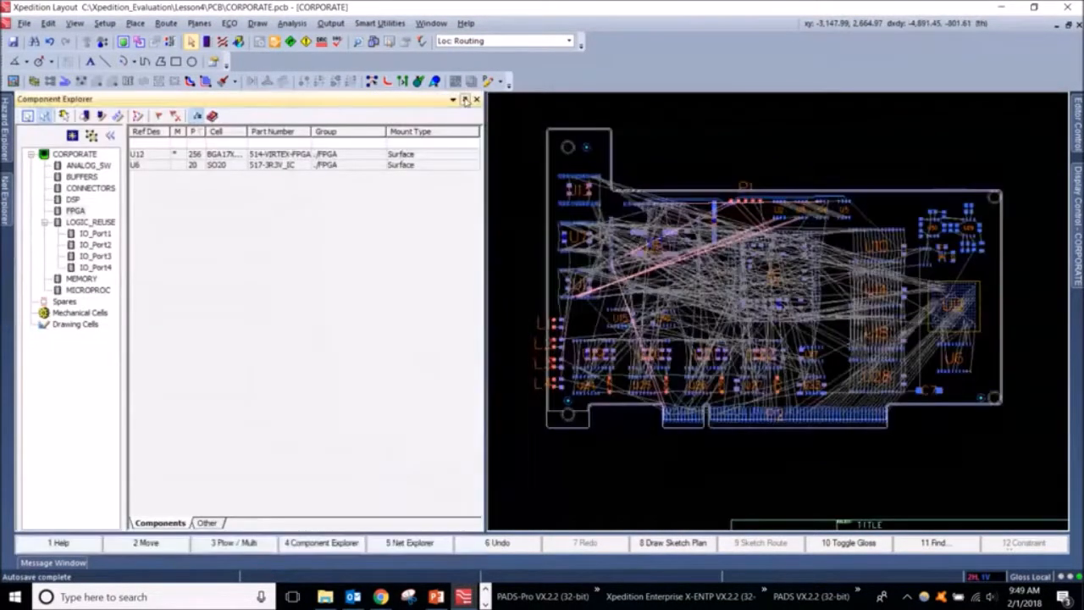
Highlight the ANALOG_SW and BUFFERS component groups, enable fitting the view to the selection, and zoom to the CONNECTORS and DSP groups.
{"action": "left_click", "coordinate": [88, 165]}
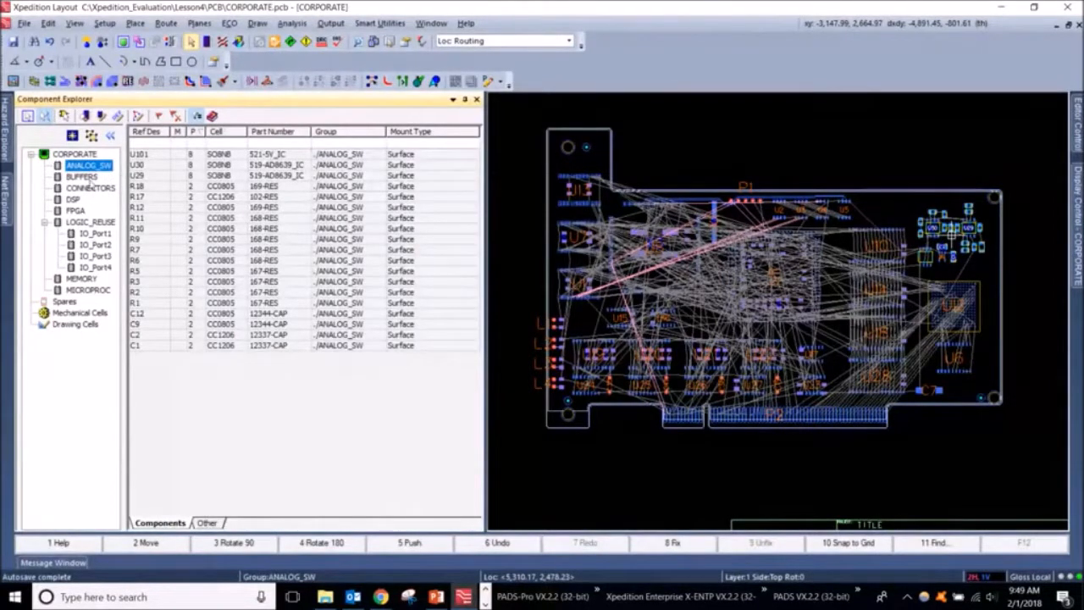
{"action": "left_click", "coordinate": [82, 176]}
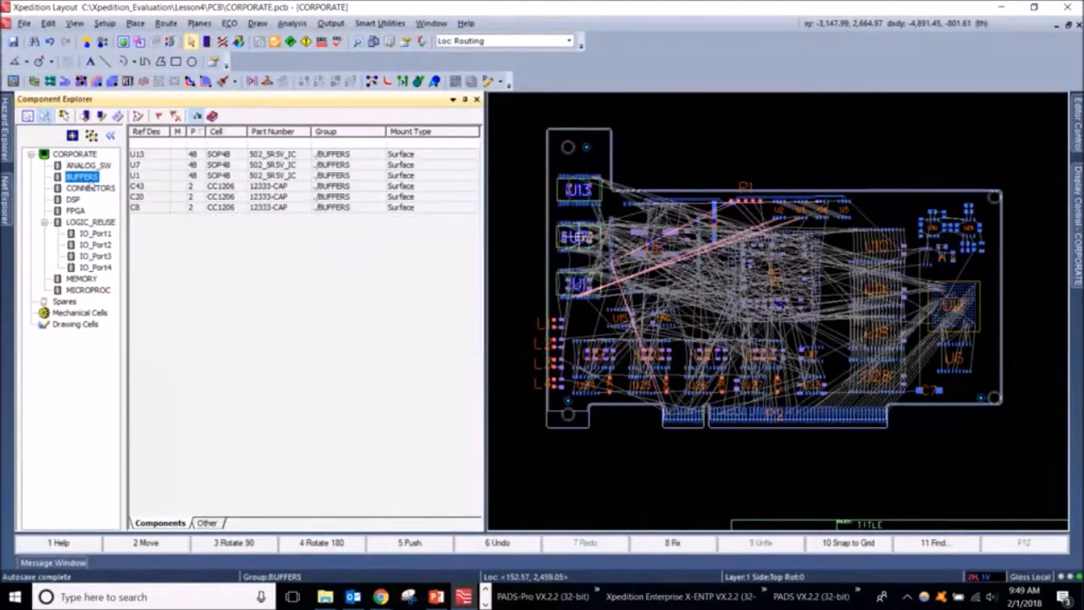
{"action": "left_click", "coordinate": [27, 116]}
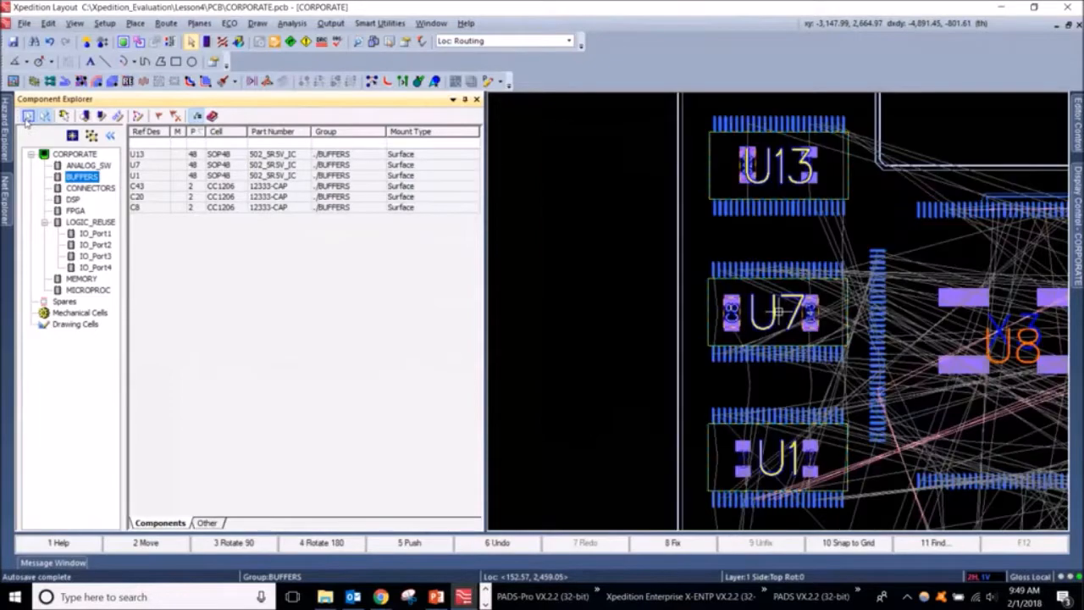
{"action": "left_click", "coordinate": [86, 189]}
{"action": "left_click", "coordinate": [75, 199]}
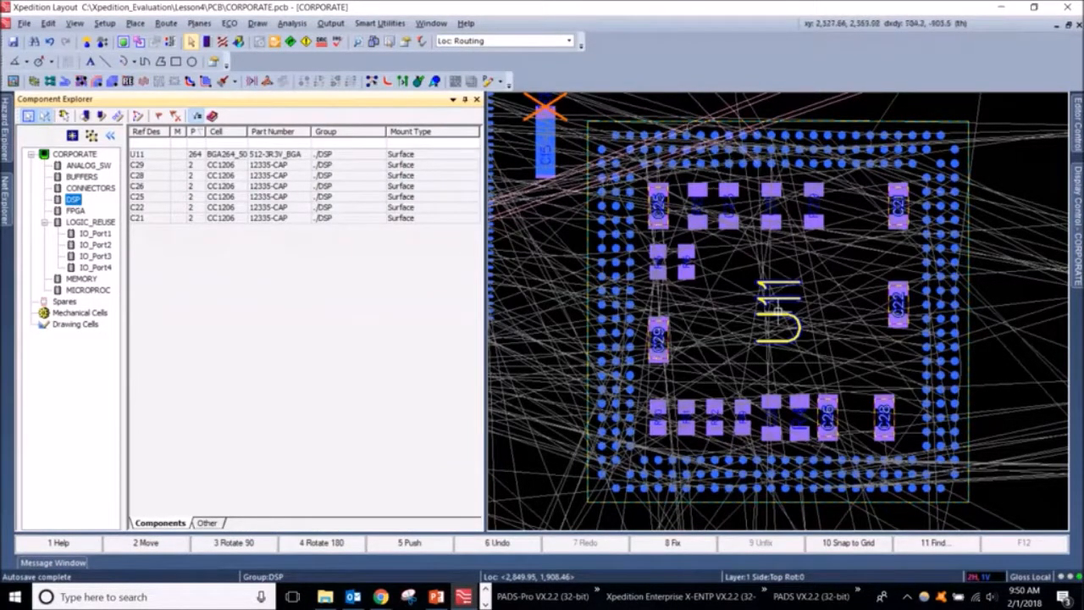
Mark component U11 in the DSP group.
{"action": "scroll", "coordinate": [684, 145], "scroll_direction": "down", "scroll_amount": 5}
{"action": "scroll", "coordinate": [668, 138], "scroll_direction": "up", "scroll_amount": 4}
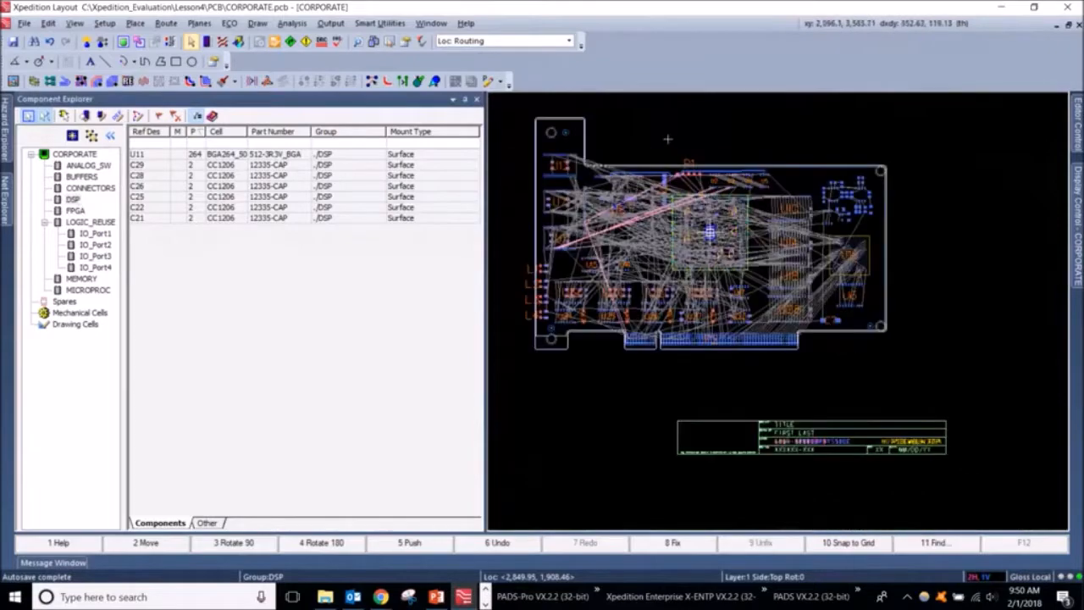
{"action": "scroll", "coordinate": [667, 138], "scroll_direction": "up", "scroll_amount": 2}
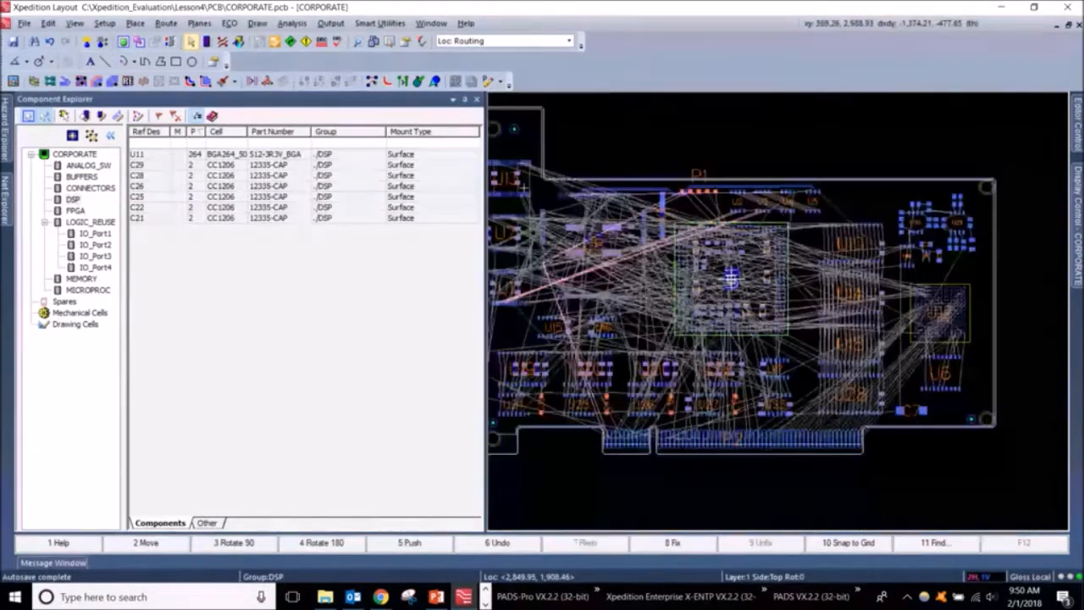
{"action": "left_click", "coordinate": [140, 155]}
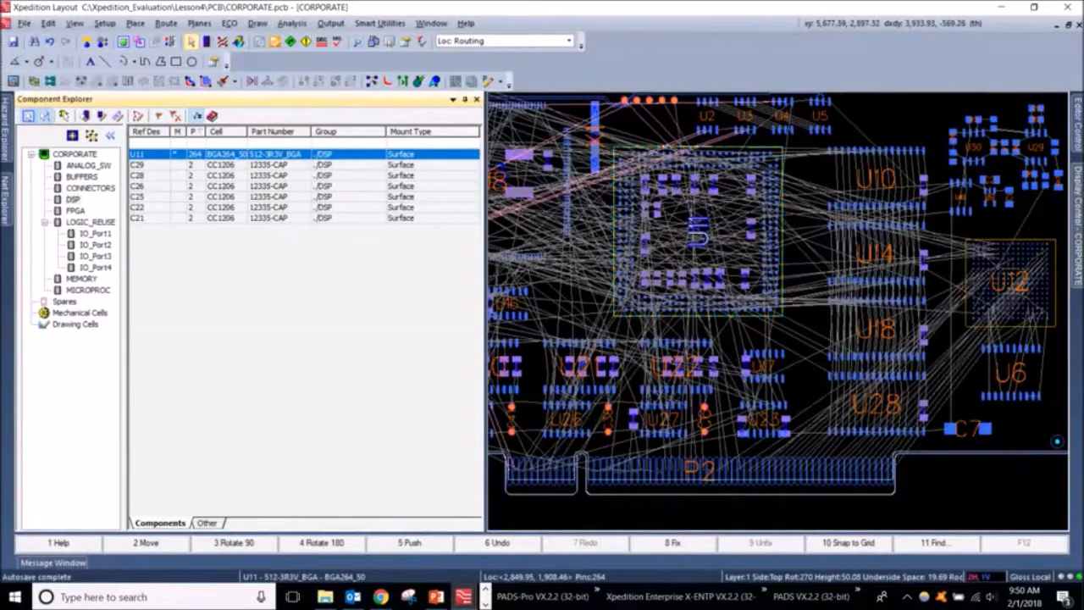
Turn off netlines from marked nets and search the display options for "marked" to locate the marked component netline settings.
{"action": "mouse_move", "coordinate": [1078, 213]}
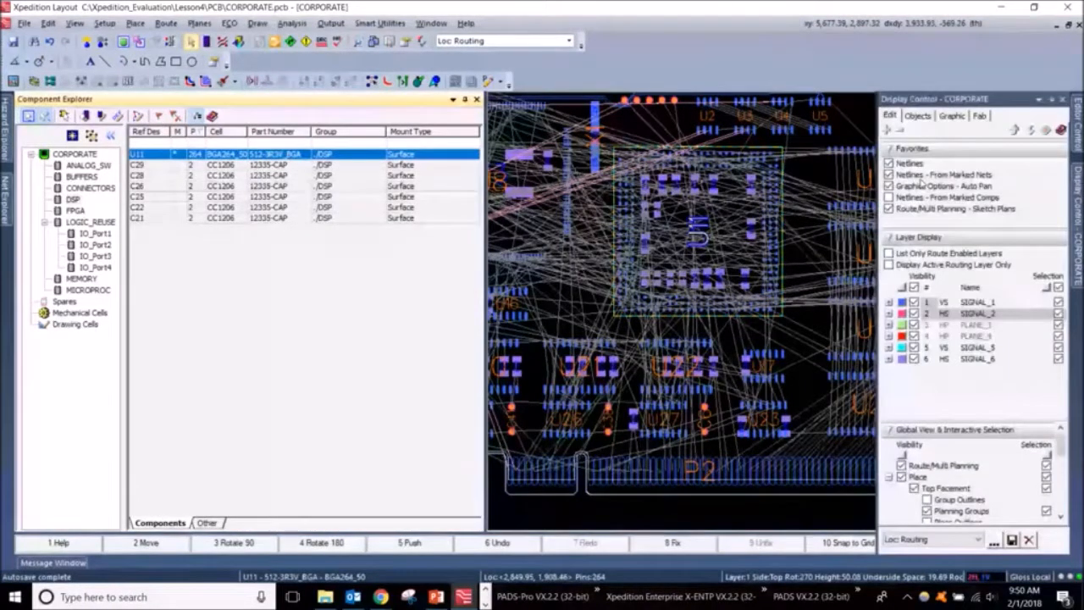
{"action": "left_click", "coordinate": [888, 175]}
{"action": "type", "text": "marked"}
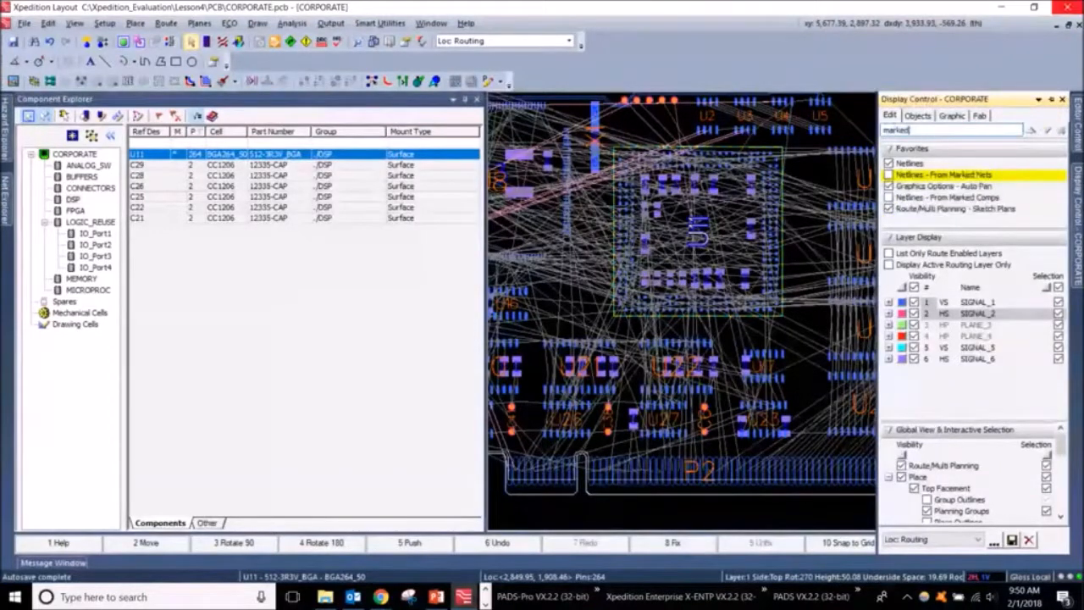
{"action": "key", "text": "Return"}
{"action": "key", "text": "Return"}
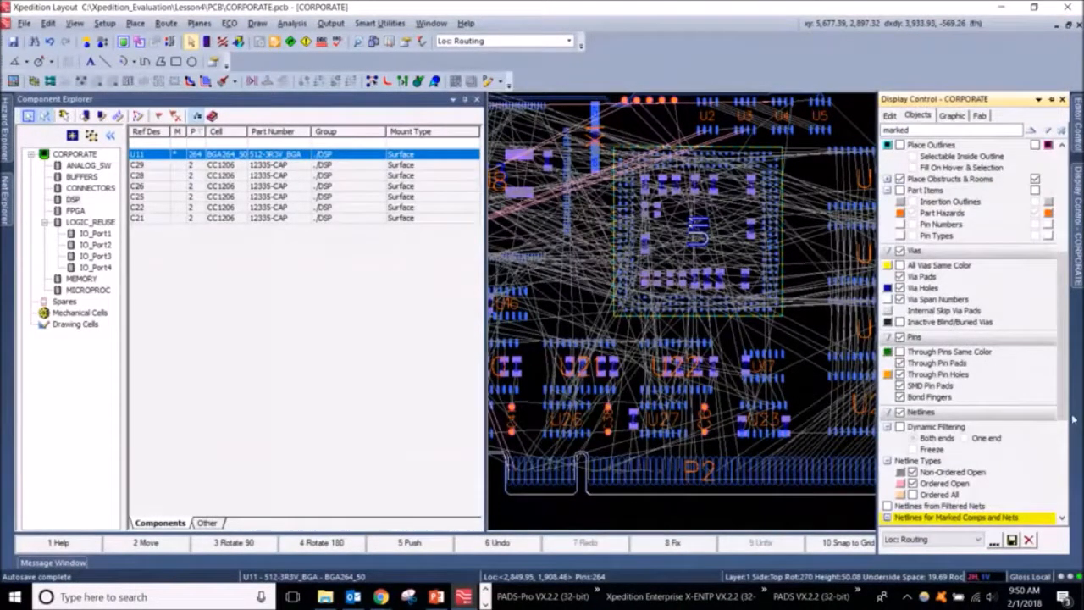
{"action": "scroll", "coordinate": [1066, 410], "scroll_direction": "down", "scroll_amount": 2}
{"action": "left_click_drag", "start_coordinate": [1065, 410], "coordinate": [1065, 412]}
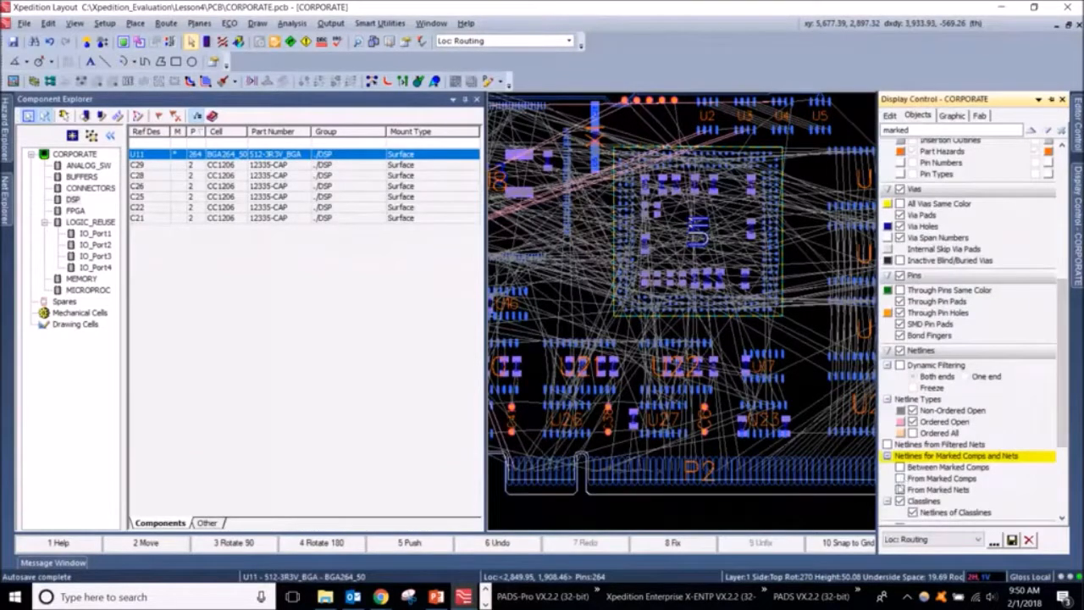
Turn on netlines From Marked Comps and deselect U11 to view only its netlines across the board.
{"action": "right_click", "coordinate": [939, 481]}
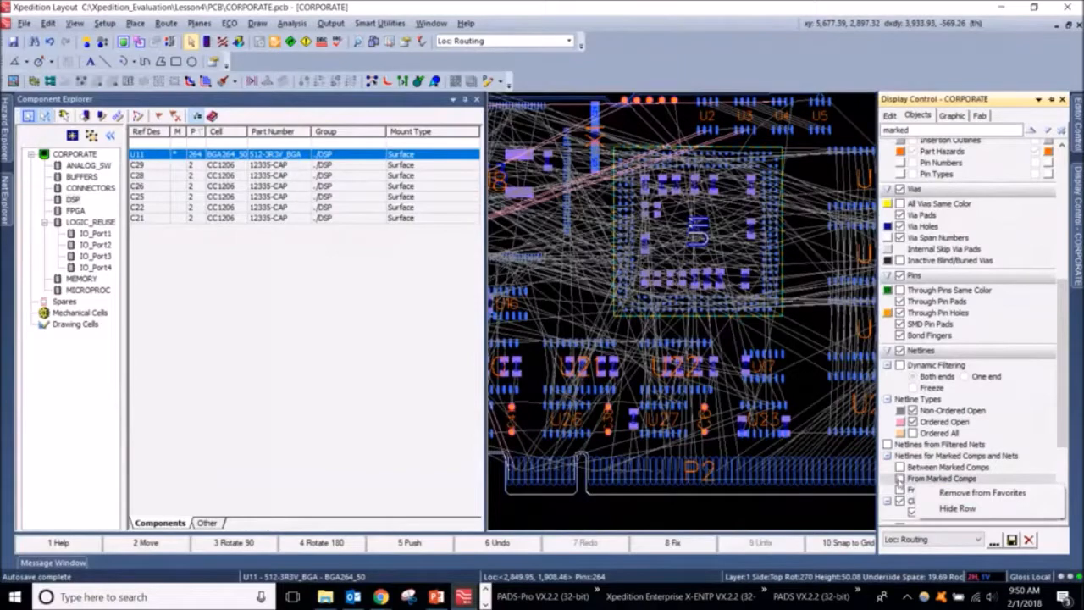
{"action": "left_click", "coordinate": [903, 485]}
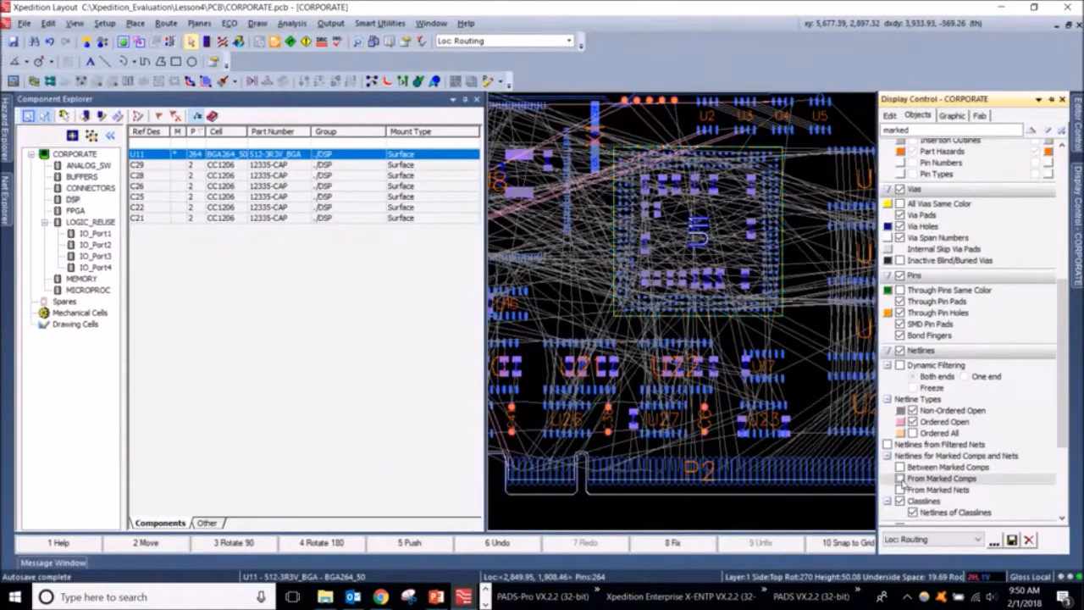
{"action": "left_click", "coordinate": [901, 480]}
{"action": "left_click", "coordinate": [814, 318]}
{"action": "scroll", "coordinate": [814, 318], "scroll_direction": "down", "scroll_amount": 4}
{"action": "middle_click_drag", "start_coordinate": [882, 174], "coordinate": [871, 178]}
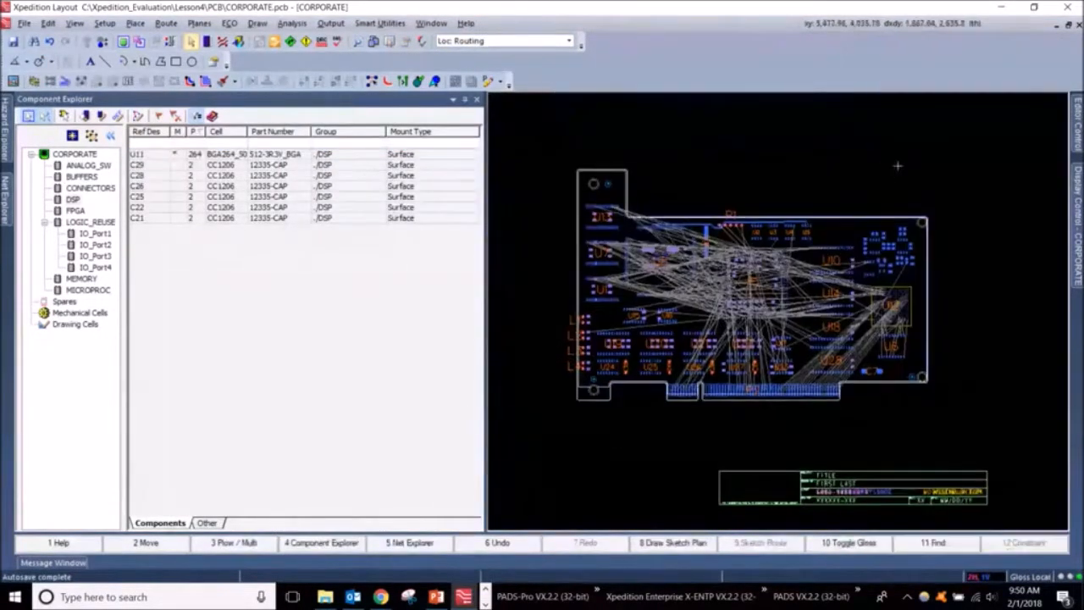
Clear the marks from all nets and review the favorite netline options and the marked component's netlines.
{"action": "mouse_move", "coordinate": [3, 218]}
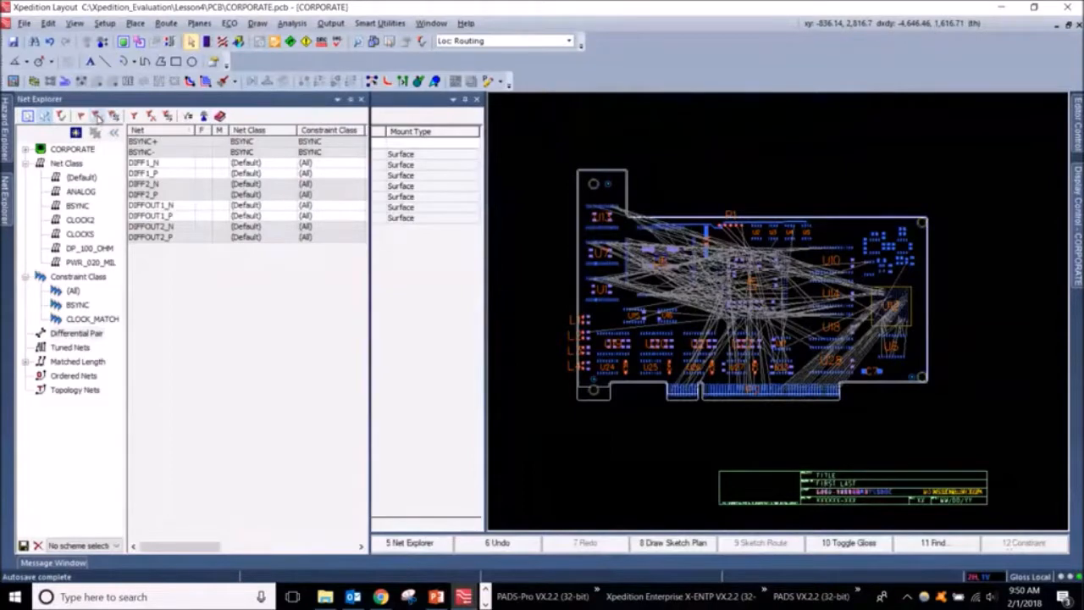
{"action": "left_click", "coordinate": [98, 118]}
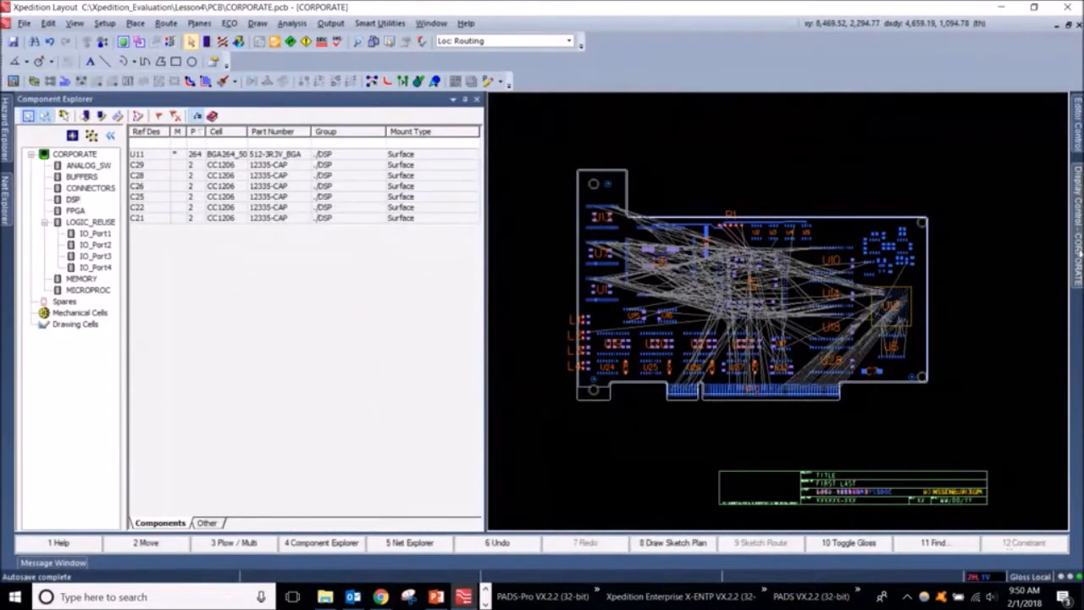
{"action": "mouse_move", "coordinate": [1081, 252]}
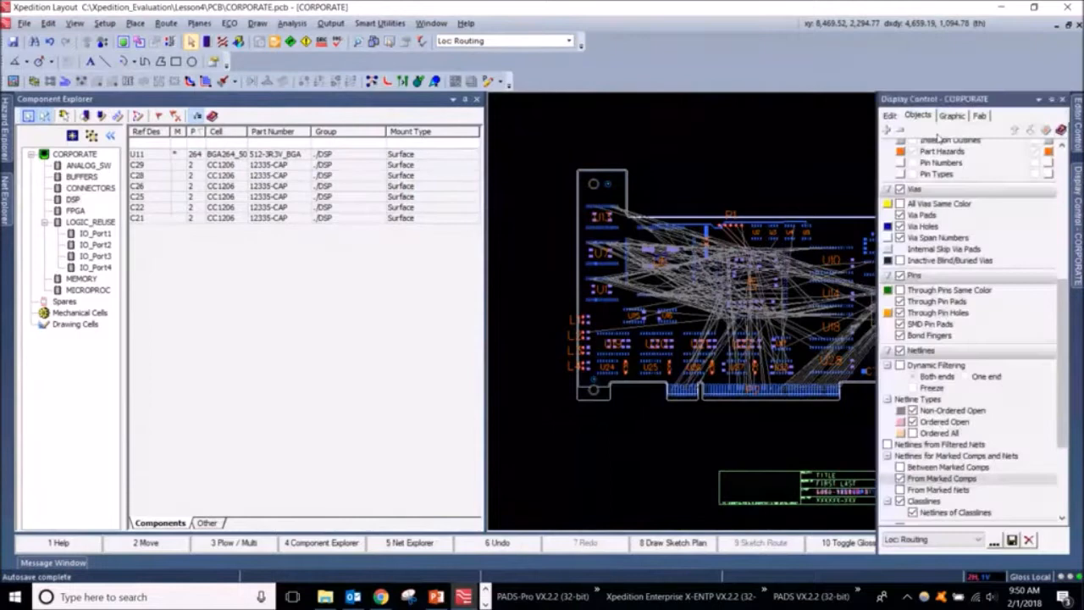
{"action": "left_click", "coordinate": [896, 116]}
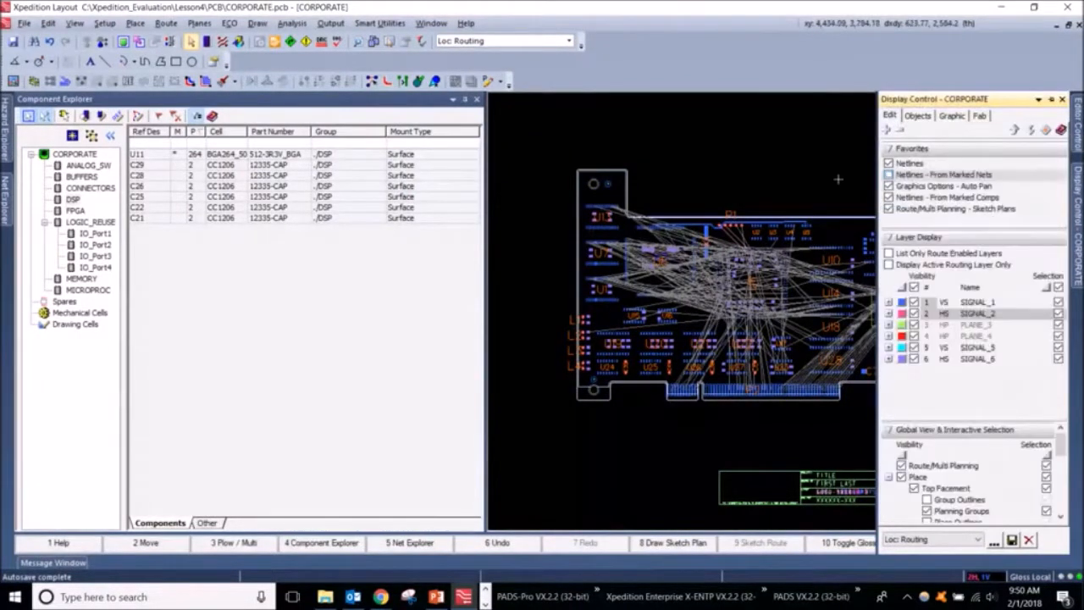
{"action": "scroll", "coordinate": [834, 198], "scroll_direction": "up", "scroll_amount": 1}
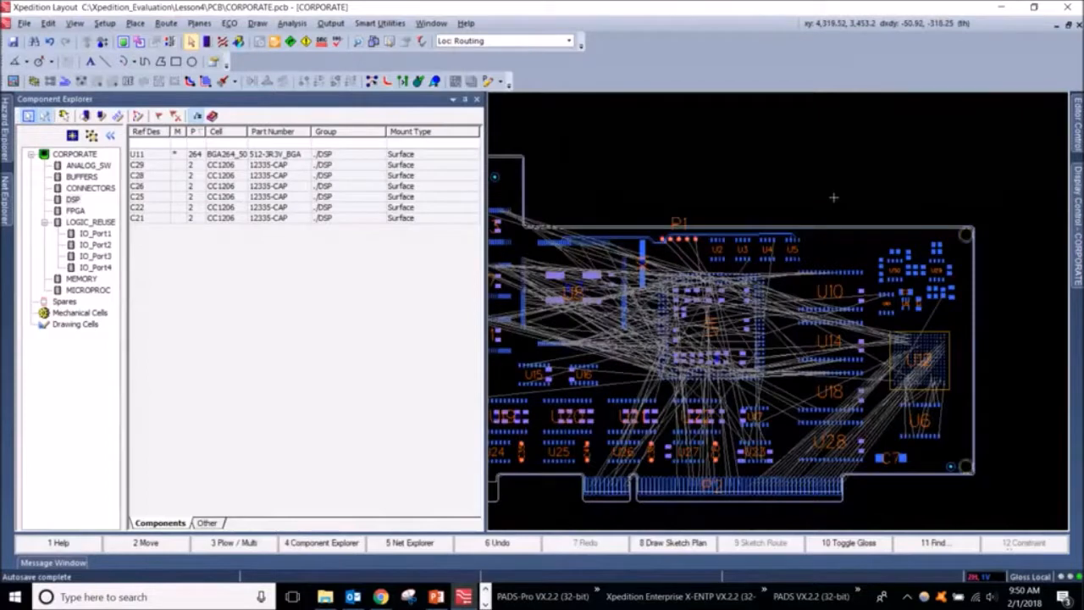
{"action": "scroll", "coordinate": [830, 192], "scroll_direction": "up", "scroll_amount": 2}
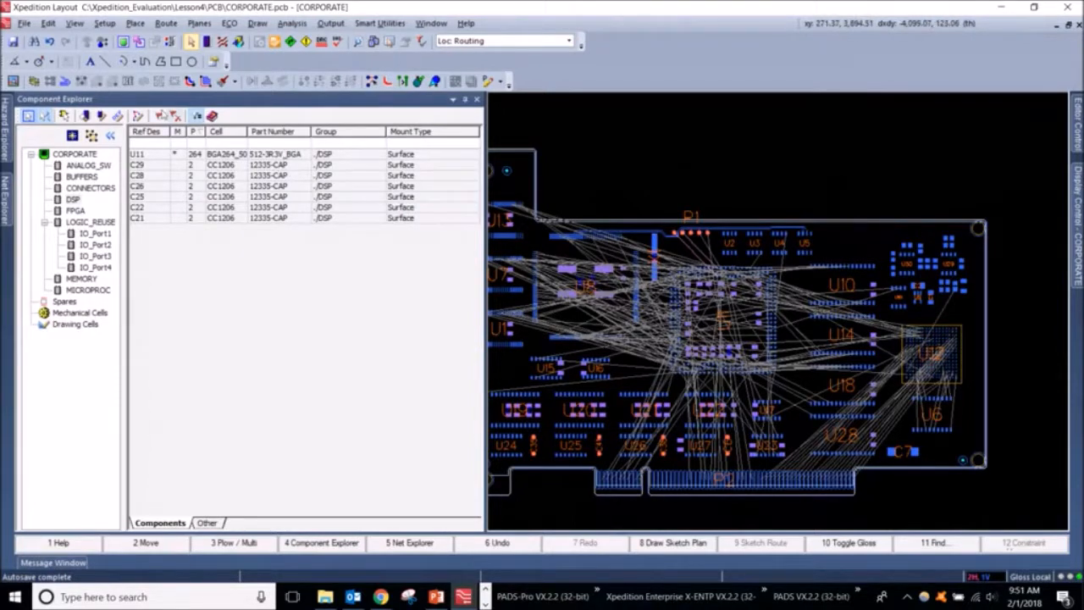
Unmark all components and auto-hide the Component Explorer.
{"action": "left_click", "coordinate": [175, 119]}
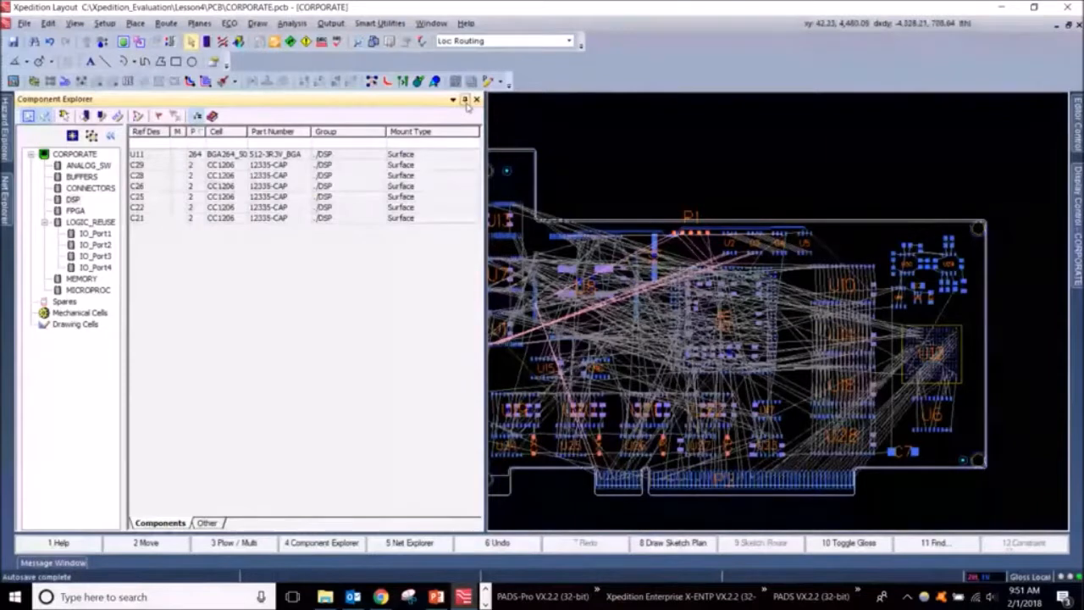
{"action": "left_click", "coordinate": [464, 99]}
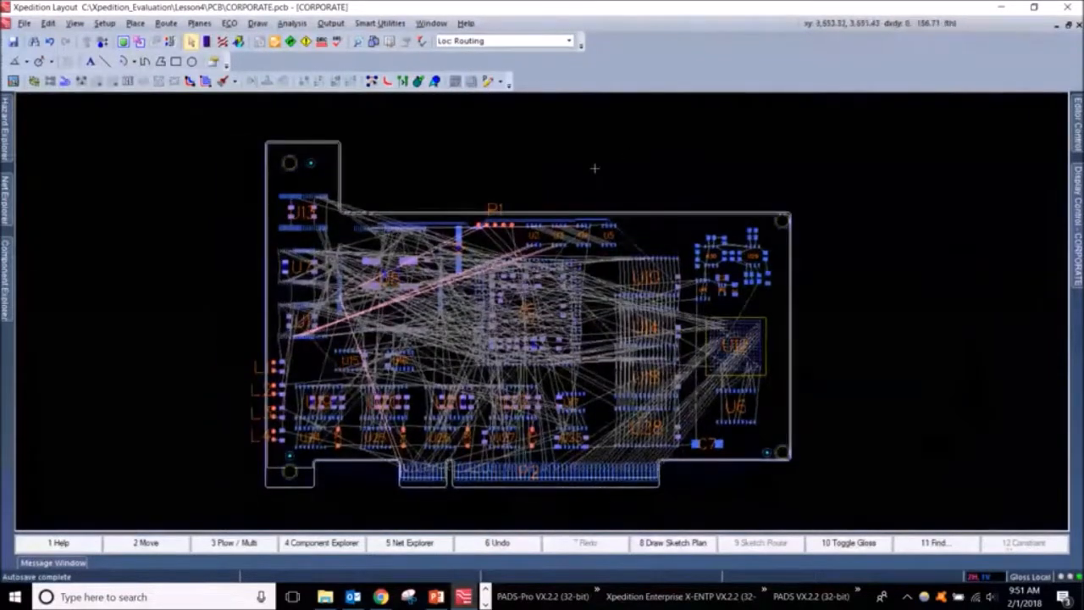
Widen the Display Control and enlarge its Global View & Interactive Selection section by shrinking Layer Display.
{"action": "left_click", "coordinate": [1077, 207]}
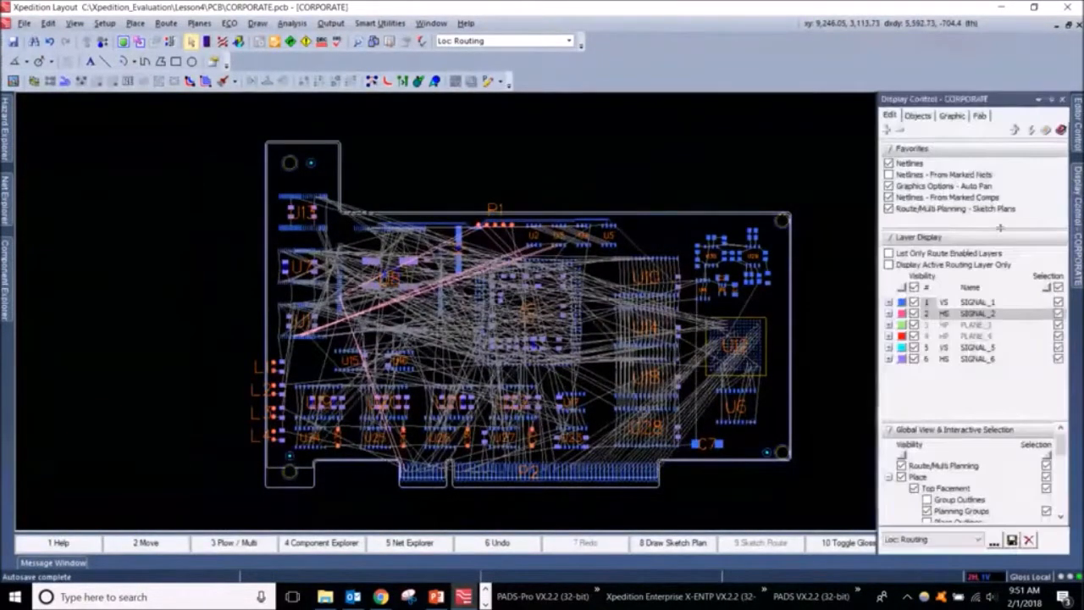
{"action": "left_click_drag", "start_coordinate": [876, 214], "coordinate": [818, 218]}
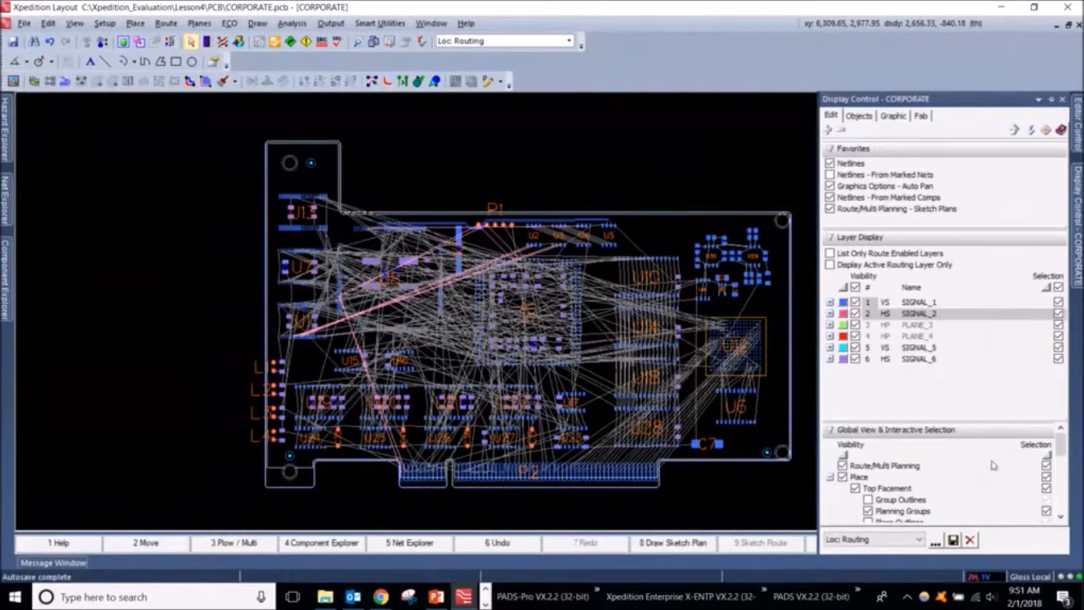
{"action": "left_click_drag", "start_coordinate": [987, 421], "coordinate": [983, 383]}
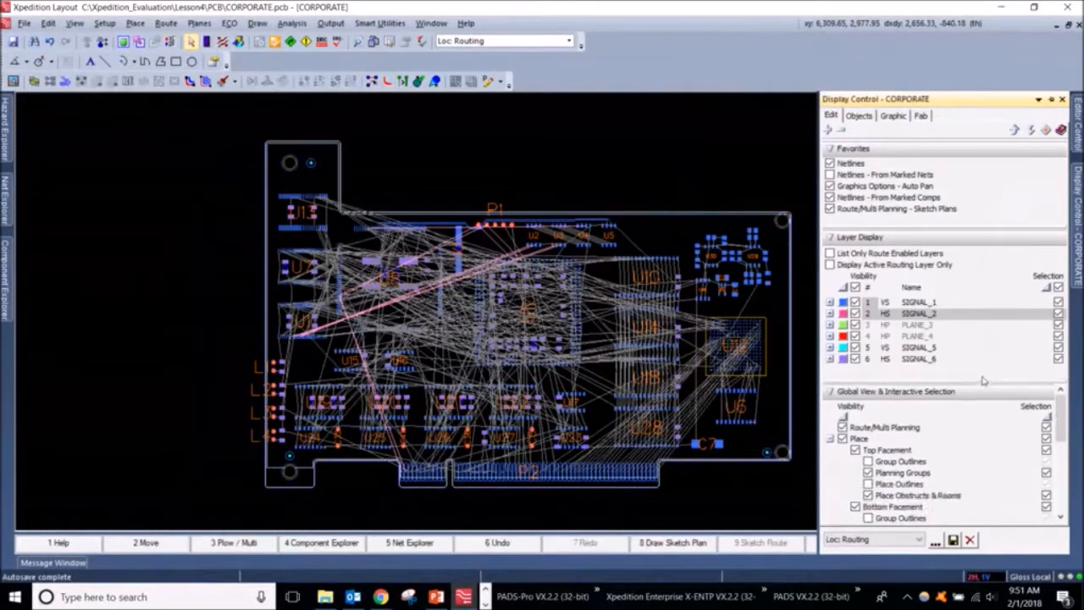
{"action": "left_click_drag", "start_coordinate": [928, 227], "coordinate": [929, 216]}
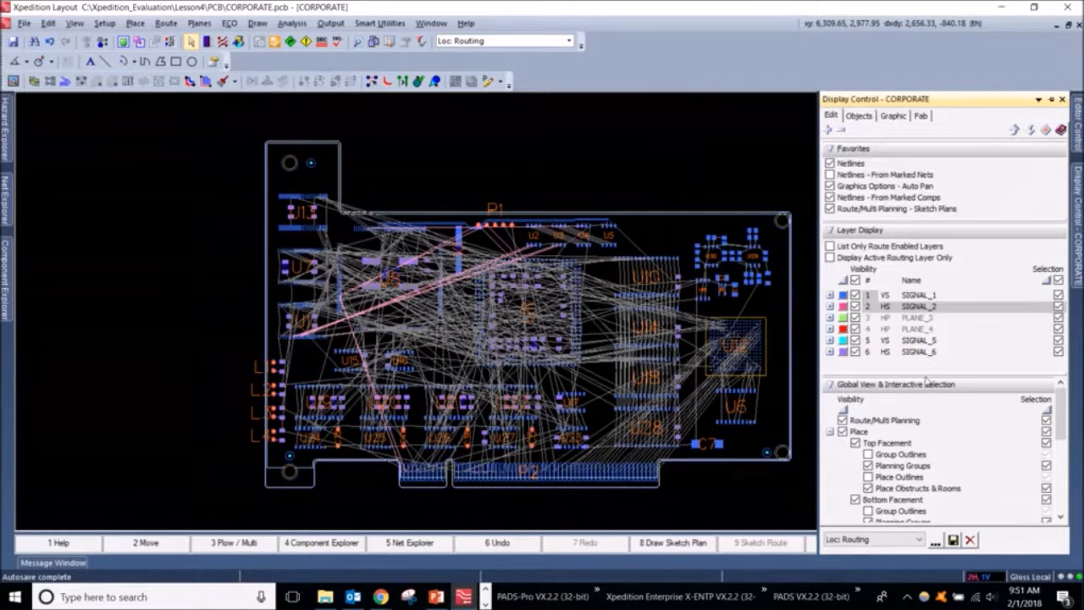
{"action": "left_click_drag", "start_coordinate": [925, 379], "coordinate": [922, 296]}
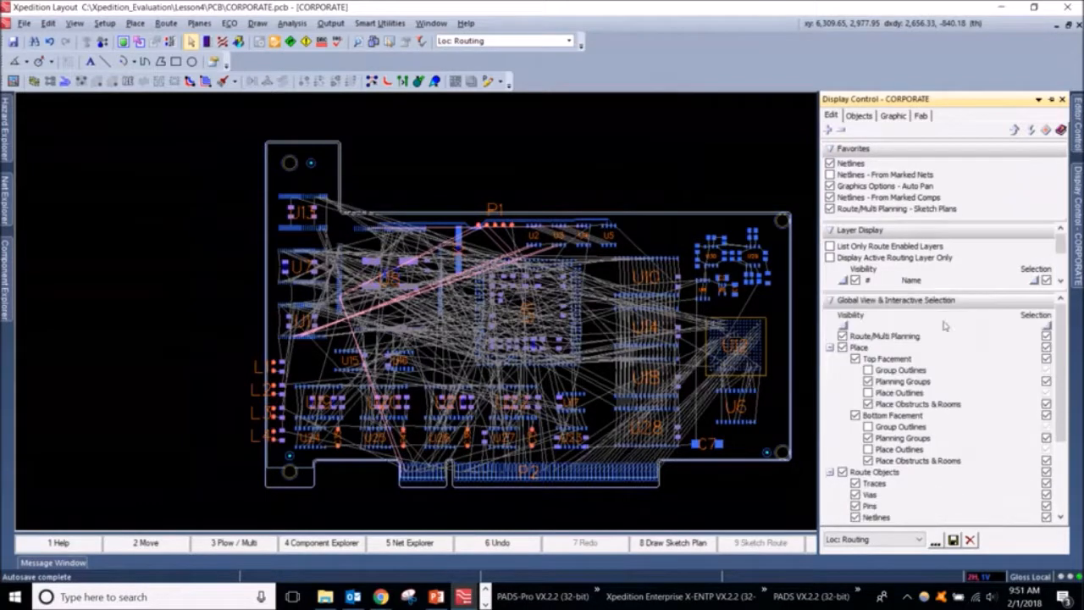
Hide the netlines under Route Objects in the Global View & Interactive Selection section.
{"action": "scroll", "coordinate": [1064, 350], "scroll_direction": "down", "scroll_amount": 3}
{"action": "scroll", "coordinate": [1064, 350], "scroll_direction": "up", "scroll_amount": 3}
{"action": "scroll", "coordinate": [902, 458], "scroll_direction": "down", "scroll_amount": 1}
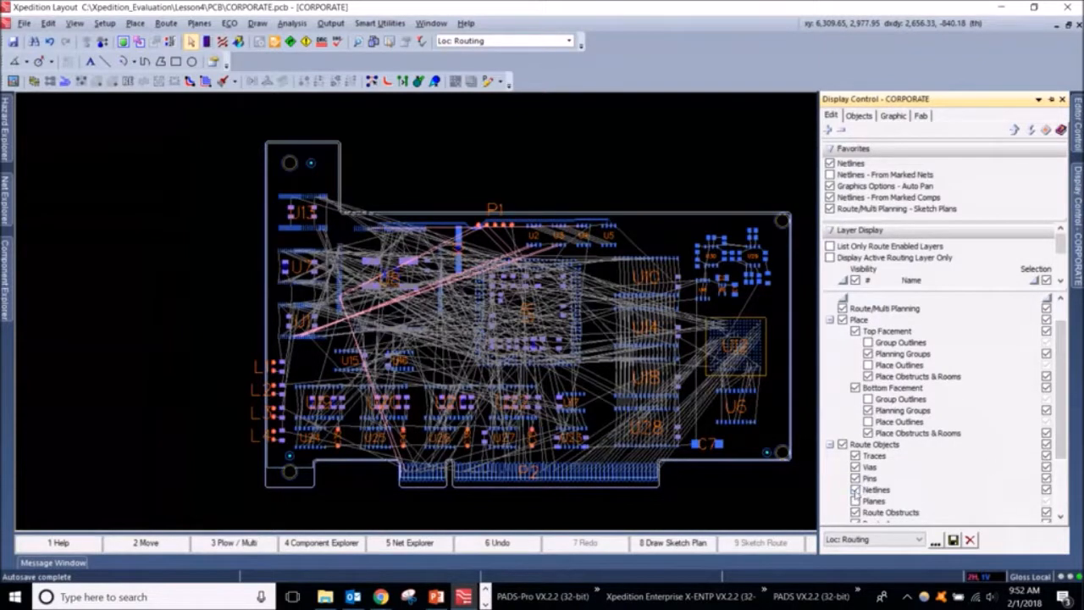
{"action": "left_click", "coordinate": [856, 493]}
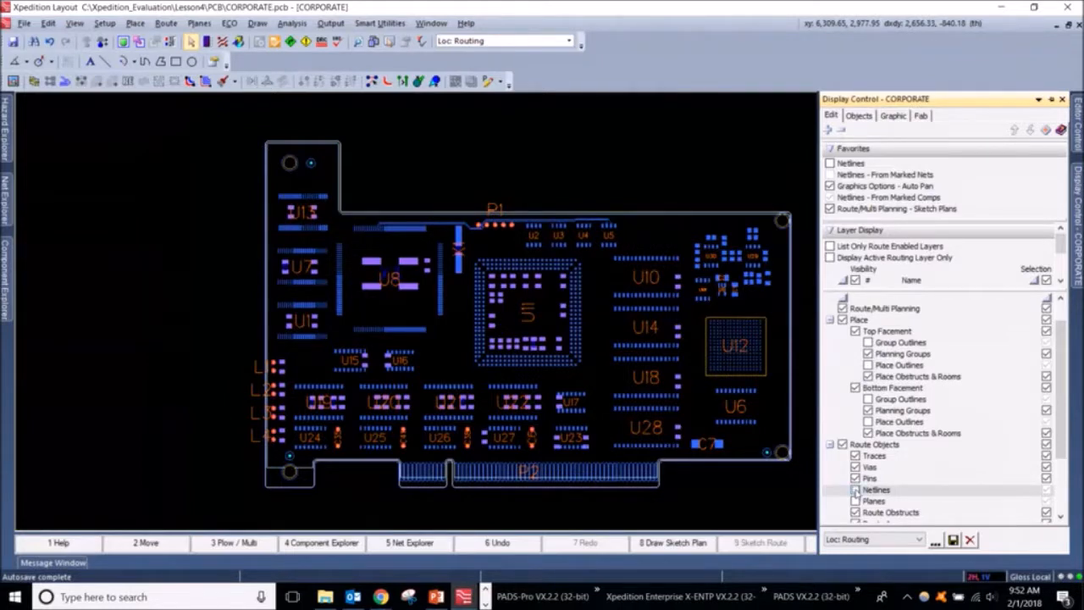
Load the Loc: Placement display scheme and turn off its netlines under Route Objects.
{"action": "left_click", "coordinate": [912, 544]}
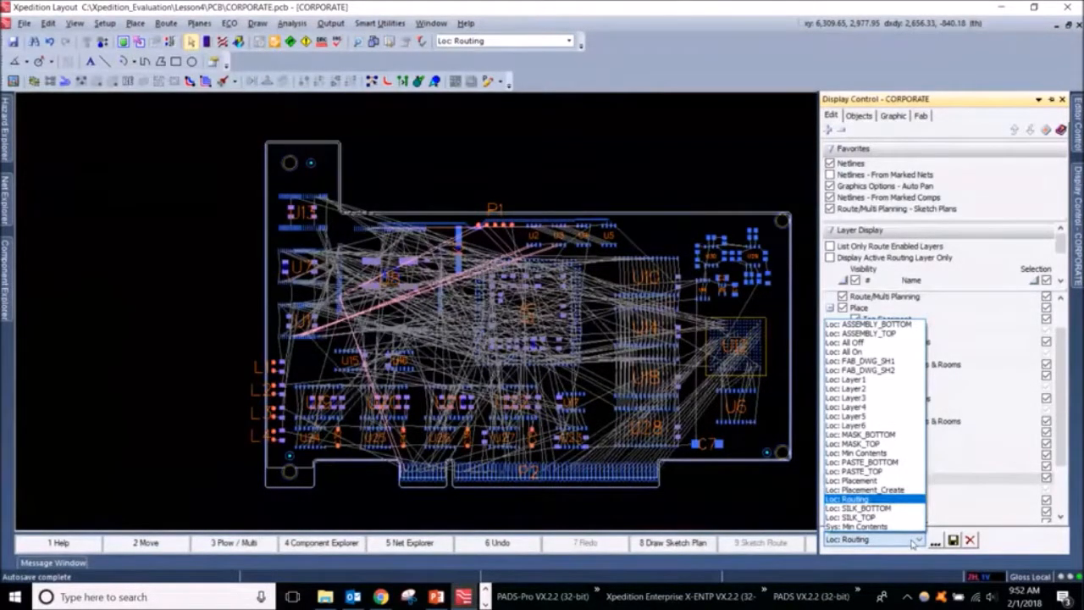
{"action": "left_click", "coordinate": [897, 481]}
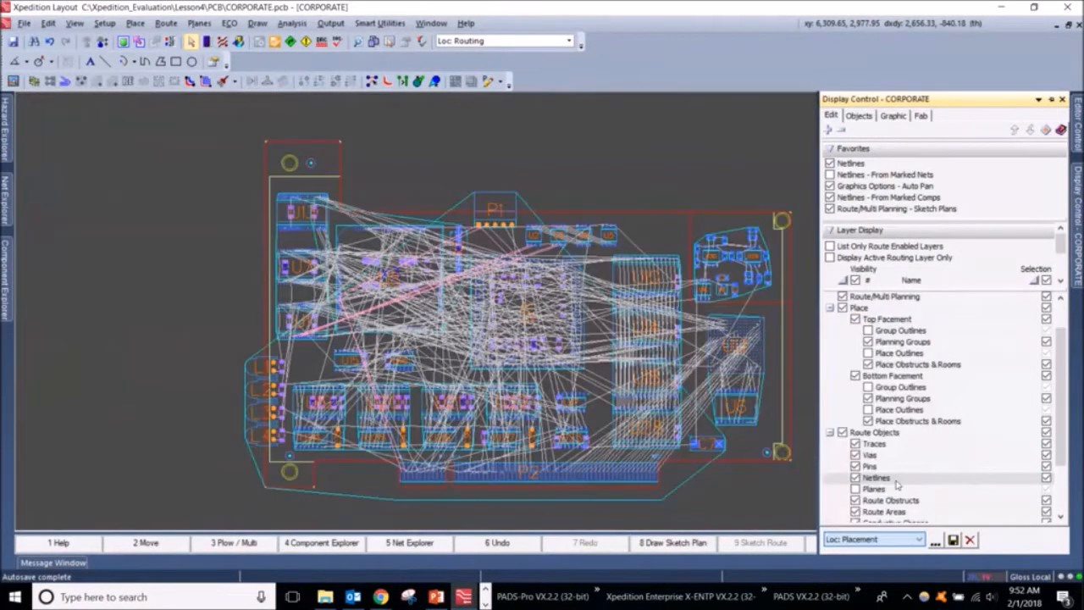
{"action": "left_click", "coordinate": [855, 478]}
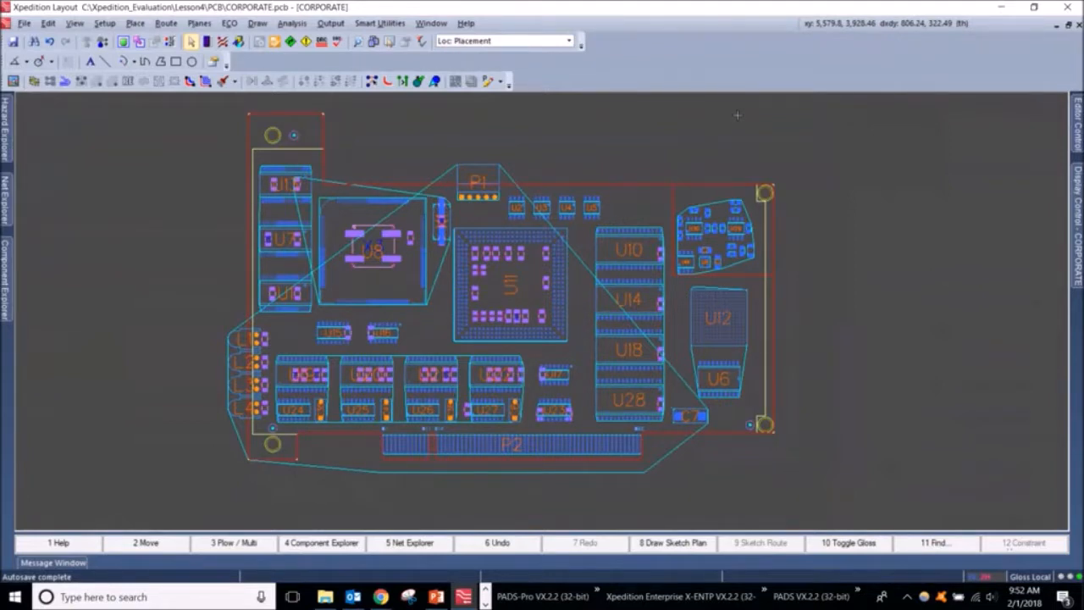
Load the Loc: Layer1 display scheme and enlarge the Layer Display section to show all six layers.
{"action": "mouse_move", "coordinate": [1078, 220]}
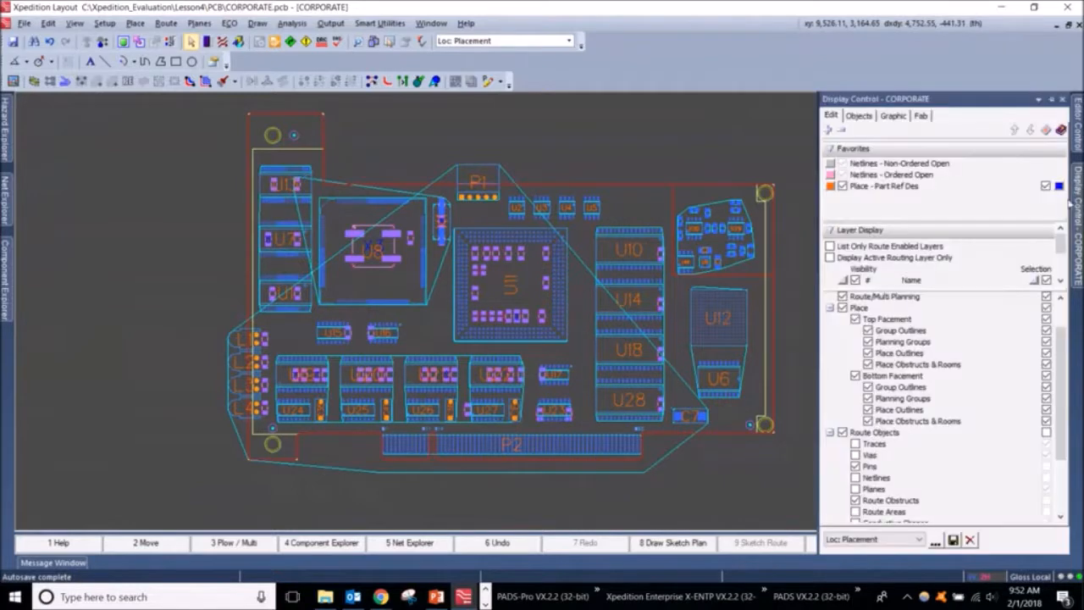
{"action": "left_click", "coordinate": [890, 539]}
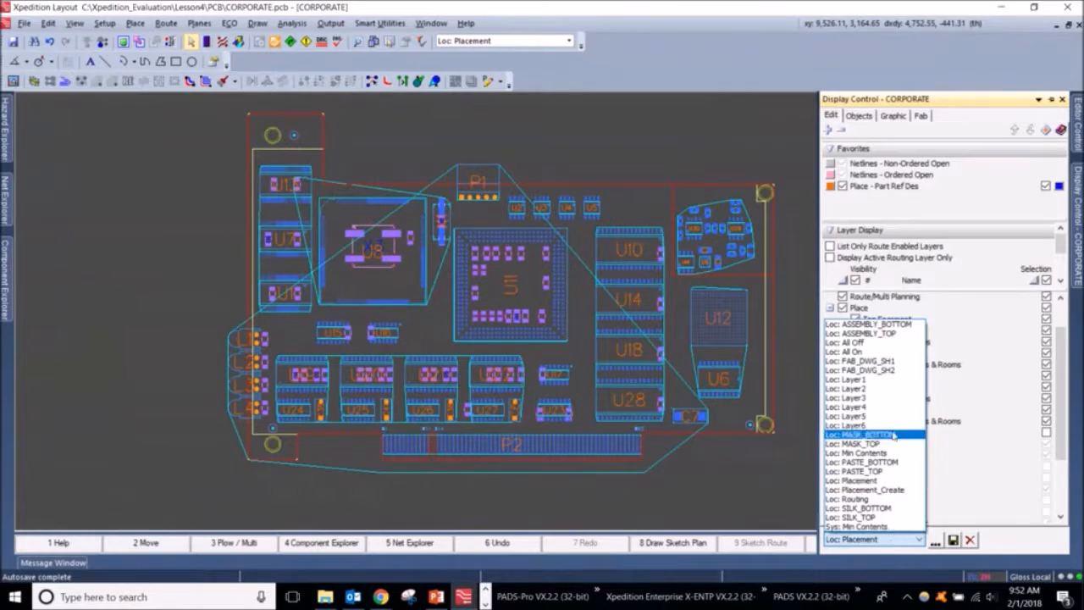
{"action": "left_click", "coordinate": [872, 379]}
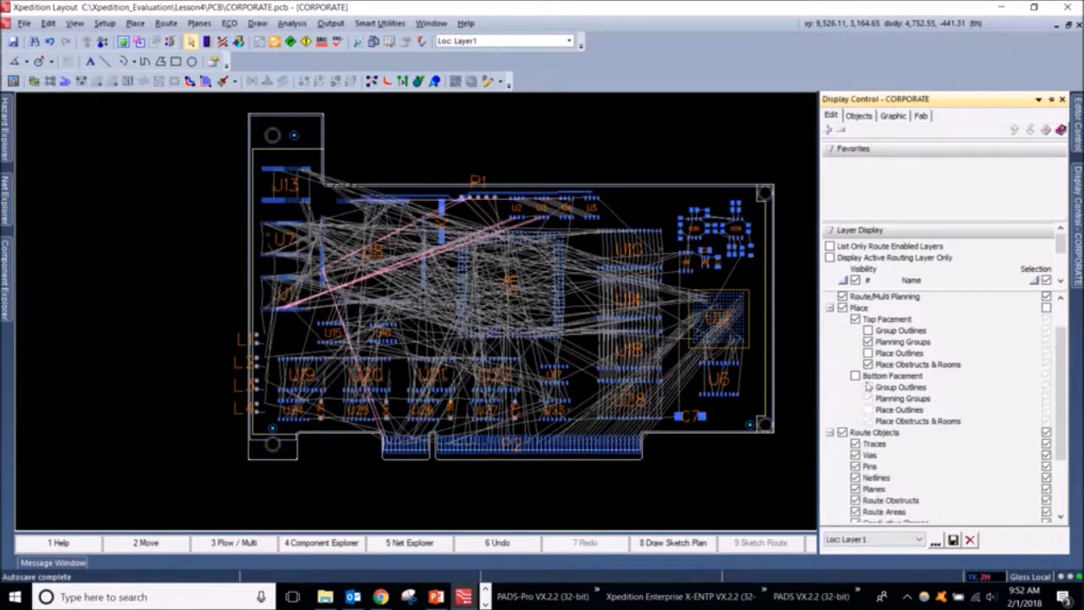
{"action": "left_click_drag", "start_coordinate": [1000, 344], "coordinate": [1000, 399]}
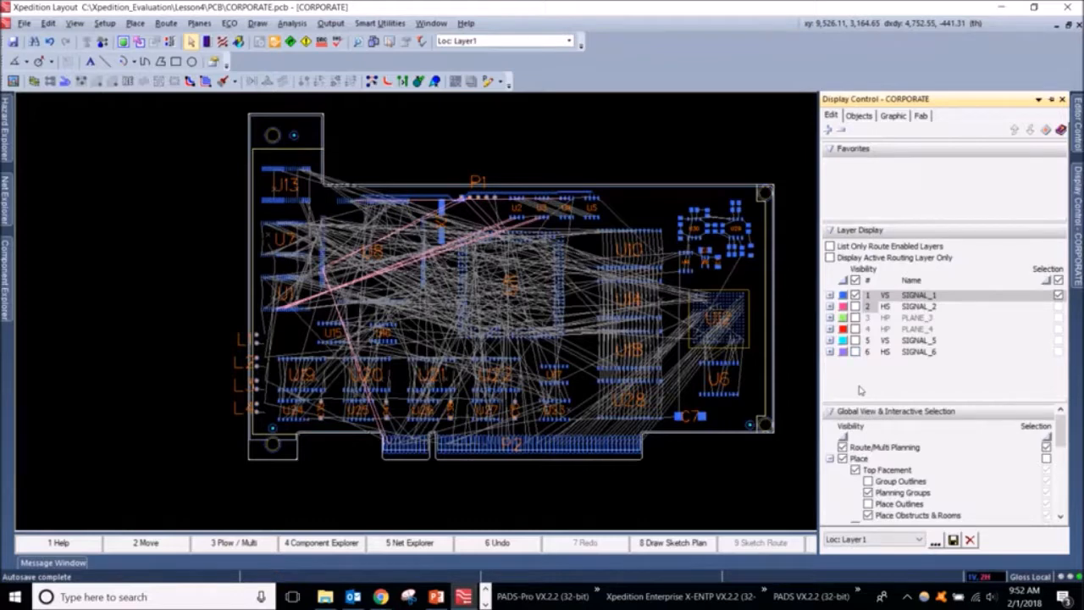
{"action": "left_click_drag", "start_coordinate": [858, 400], "coordinate": [862, 361]}
Load the Loc: Routing display scheme and hide the PLANE_3 and PLANE_4 layers.
{"action": "left_click", "coordinate": [879, 537]}
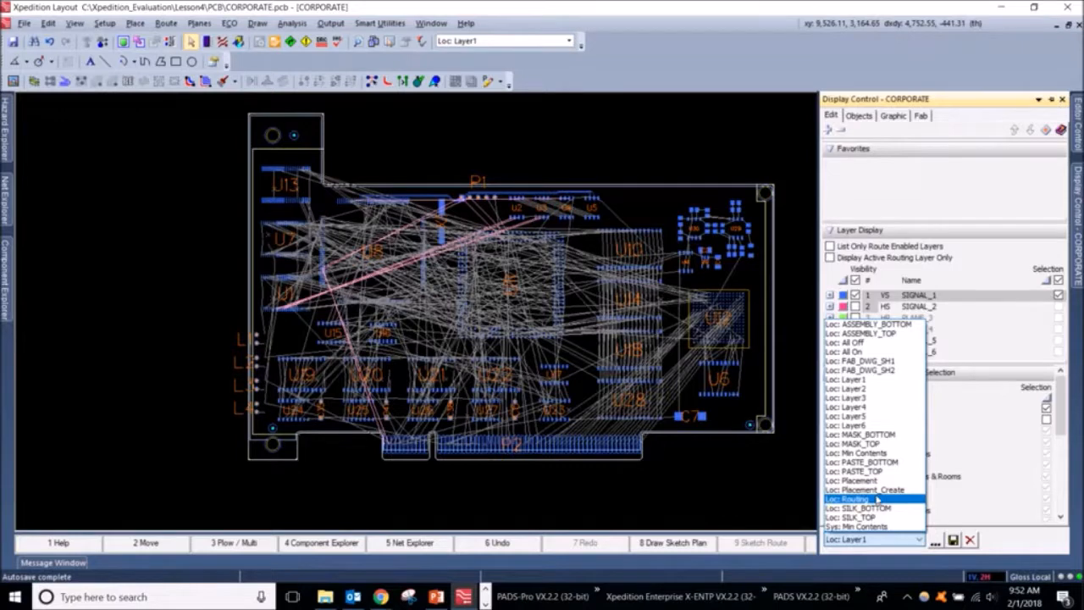
{"action": "left_click", "coordinate": [877, 499]}
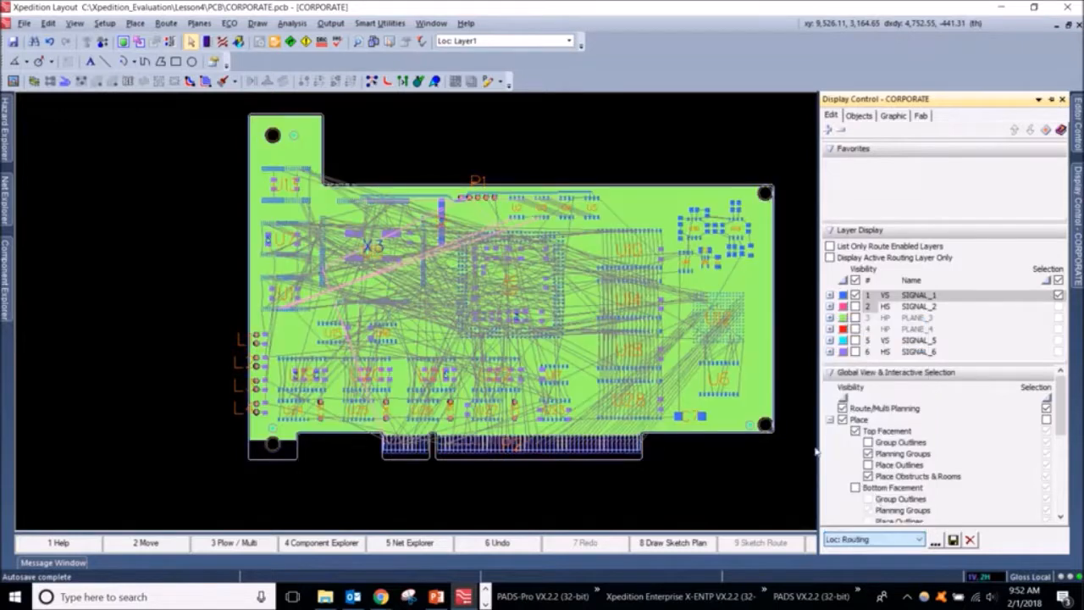
{"action": "left_click", "coordinate": [855, 317]}
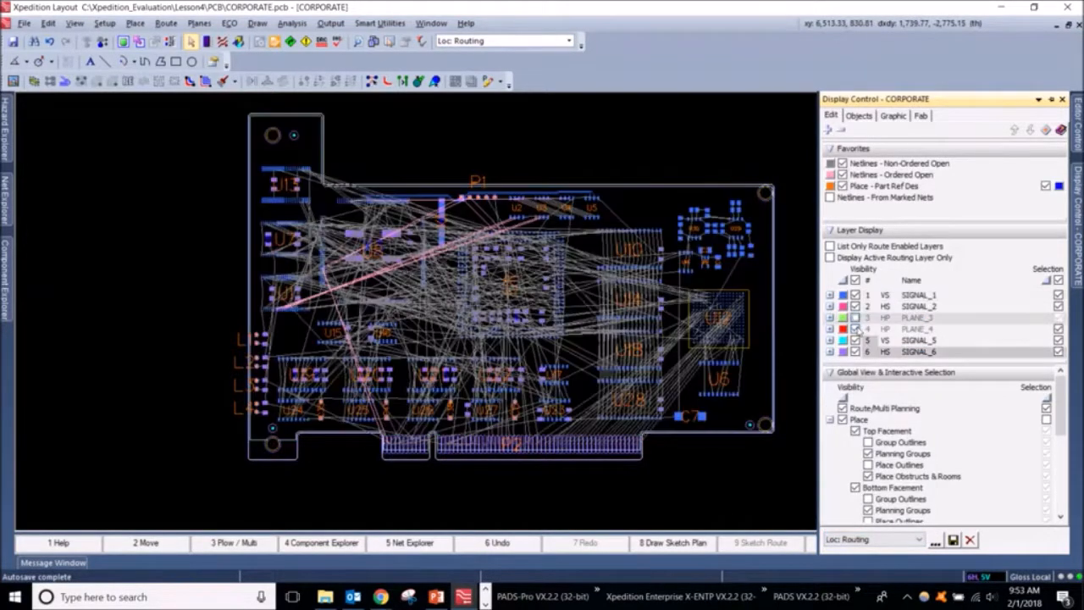
{"action": "left_click", "coordinate": [856, 329]}
{"action": "left_click", "coordinate": [798, 325]}
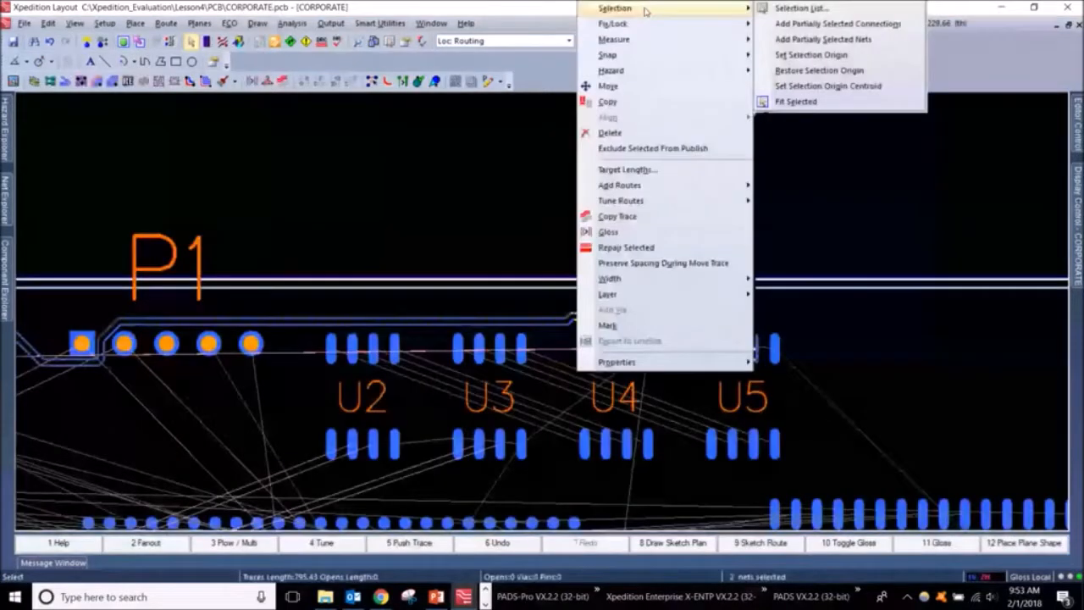
Extend the trace selection above U2–U5 with Add Partially Selected Nets and delete the selected routing.
{"action": "left_click", "coordinate": [800, 40]}
{"action": "key", "text": "Delete"}
{"action": "left_click", "coordinate": [835, 126]}
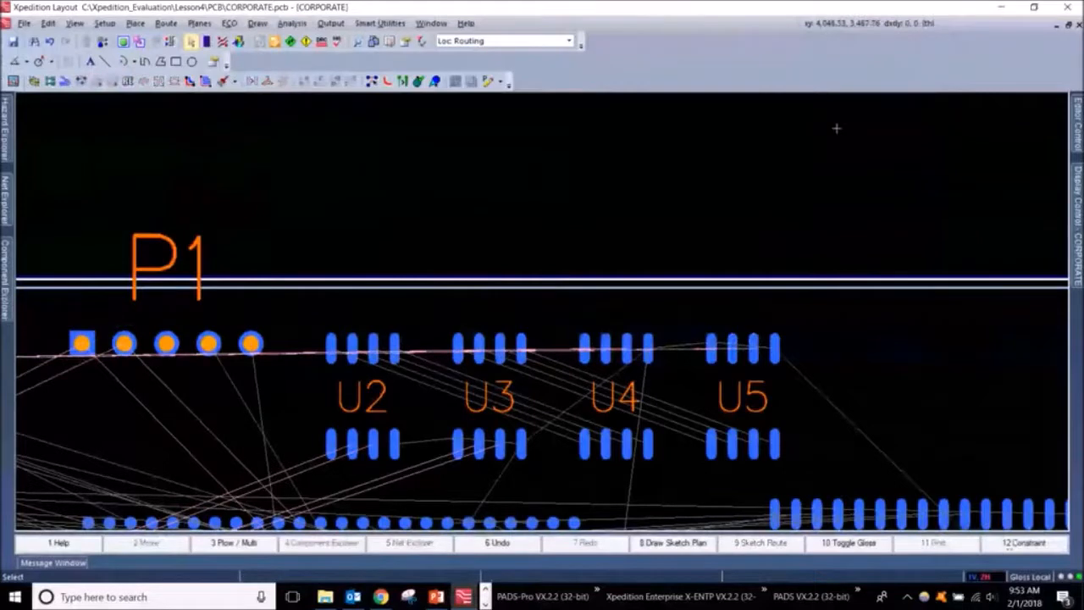
Create a fanout via from pin U5-2 of the DIFF2 differential pair.
{"action": "scroll", "coordinate": [831, 329], "scroll_direction": "up", "scroll_amount": 1}
{"action": "scroll", "coordinate": [832, 330], "scroll_direction": "down", "scroll_amount": 3}
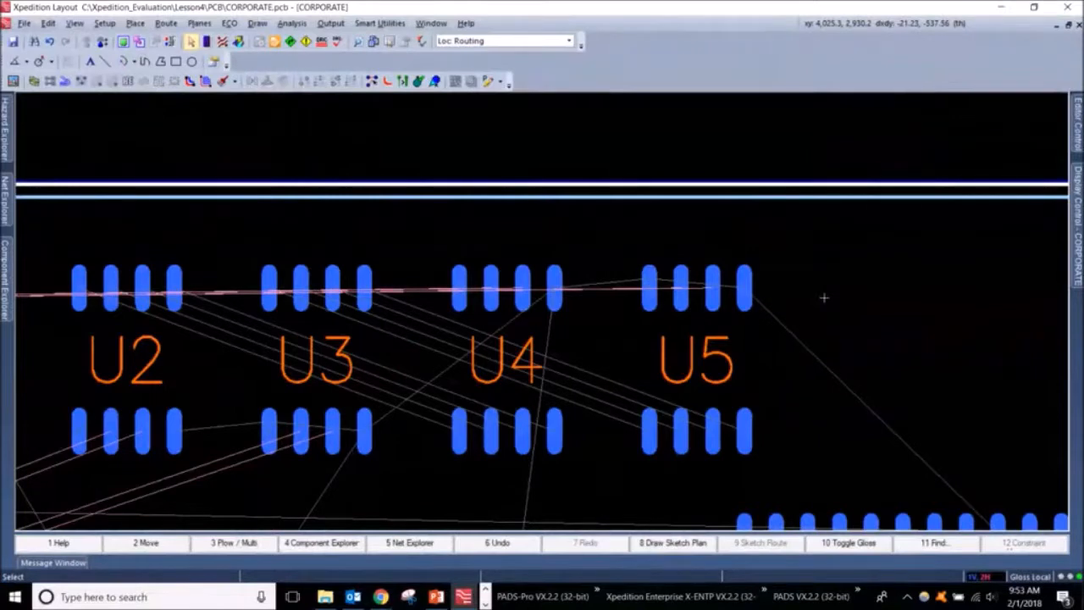
{"action": "left_click", "coordinate": [824, 297]}
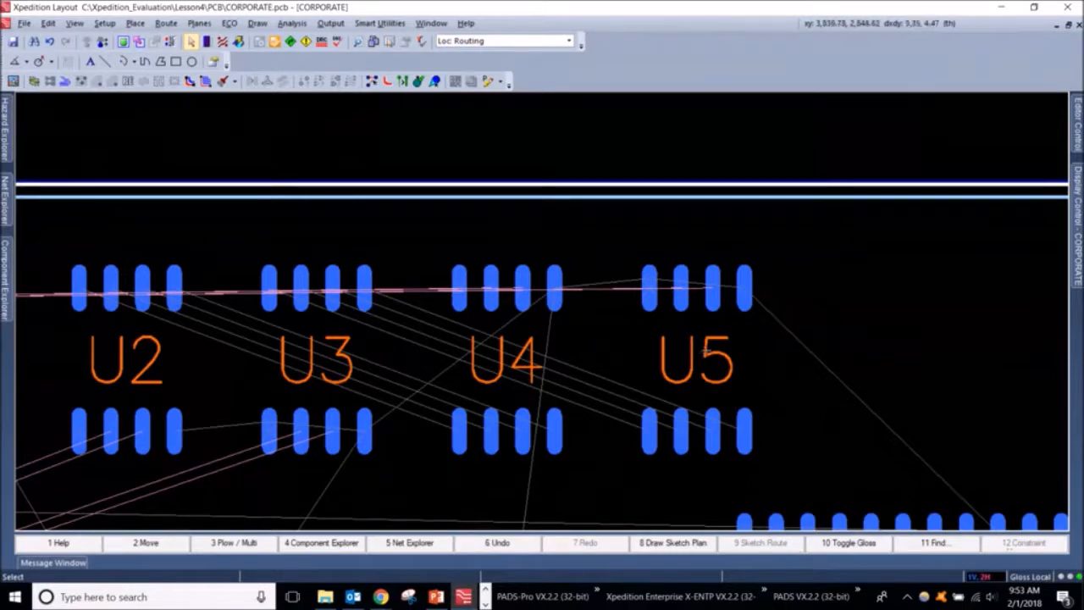
{"action": "left_click", "coordinate": [712, 277]}
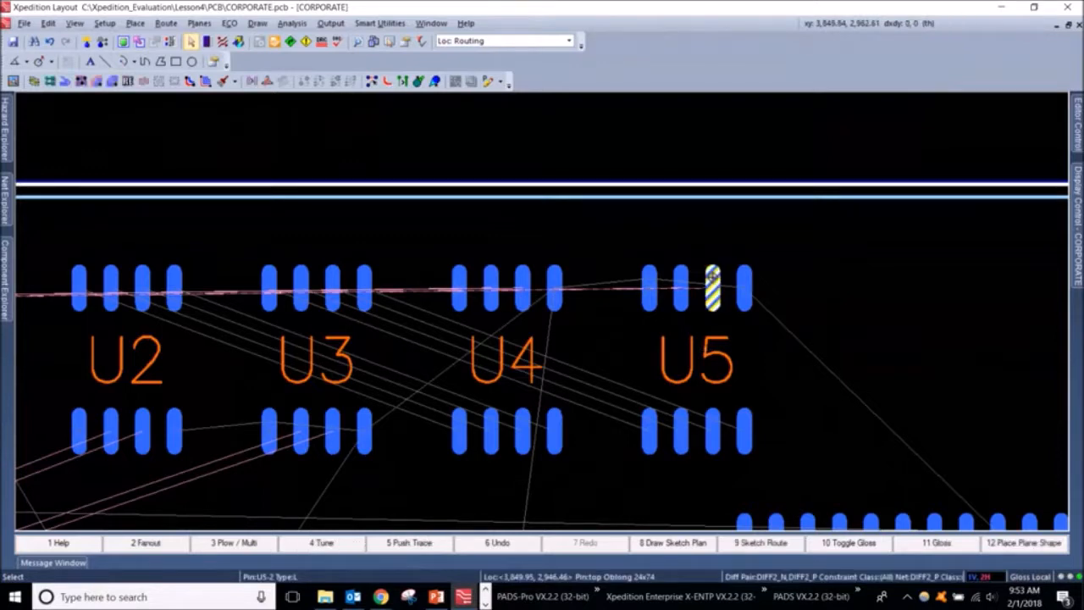
{"action": "left_click", "coordinate": [794, 247]}
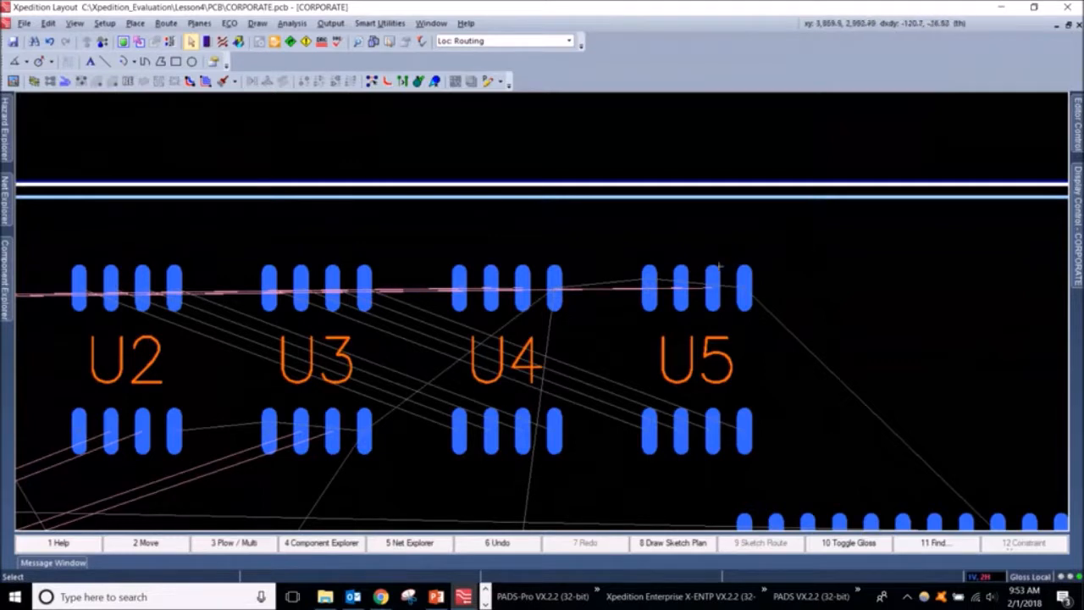
{"action": "left_click", "coordinate": [712, 274]}
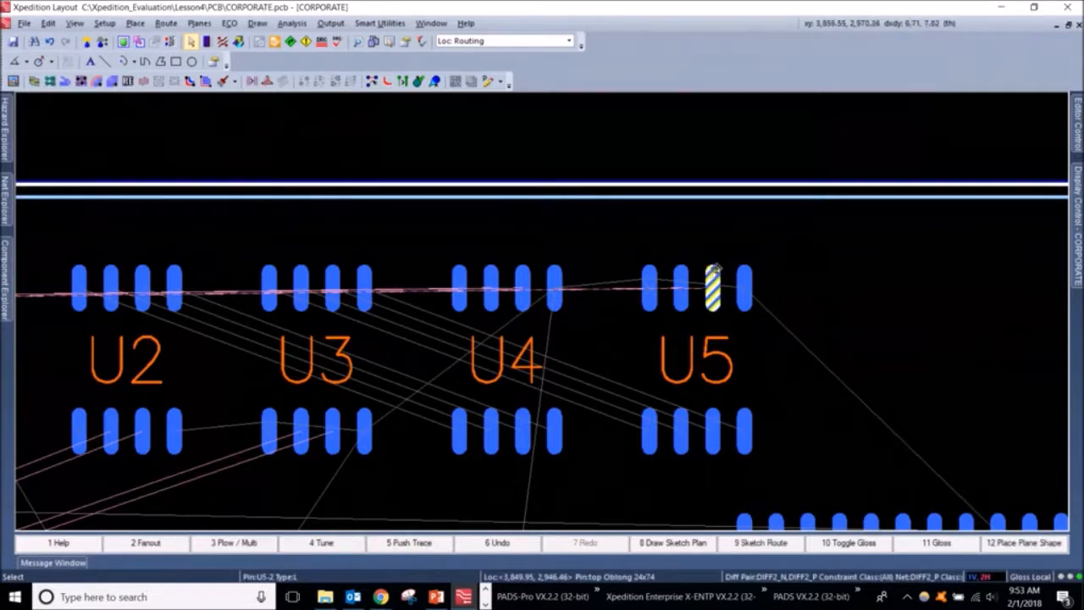
{"action": "key", "text": "F2"}
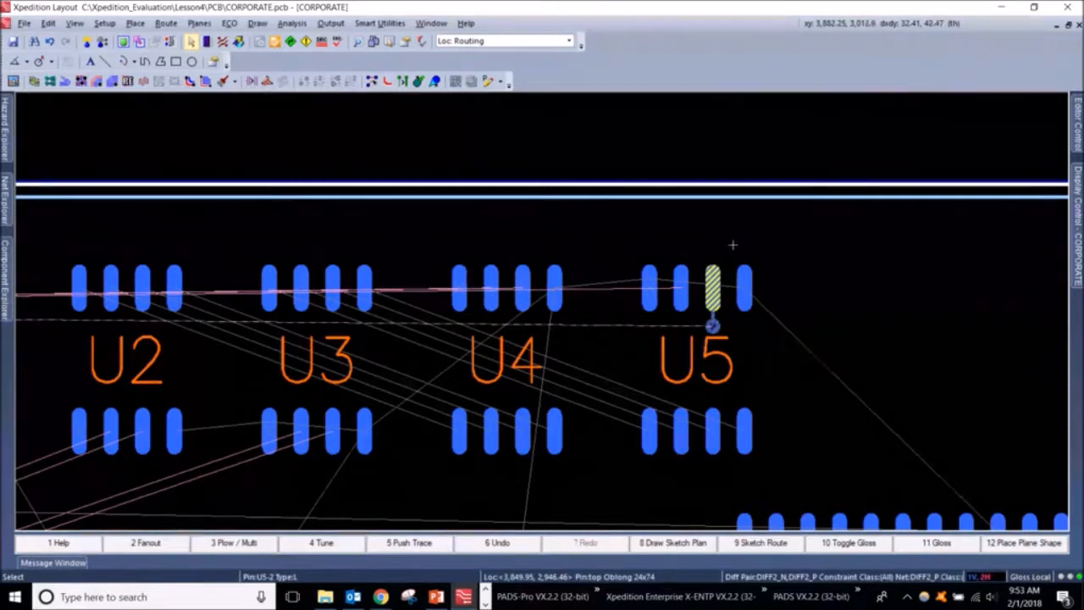
{"action": "scroll", "coordinate": [733, 245], "scroll_direction": "up", "scroll_amount": 1}
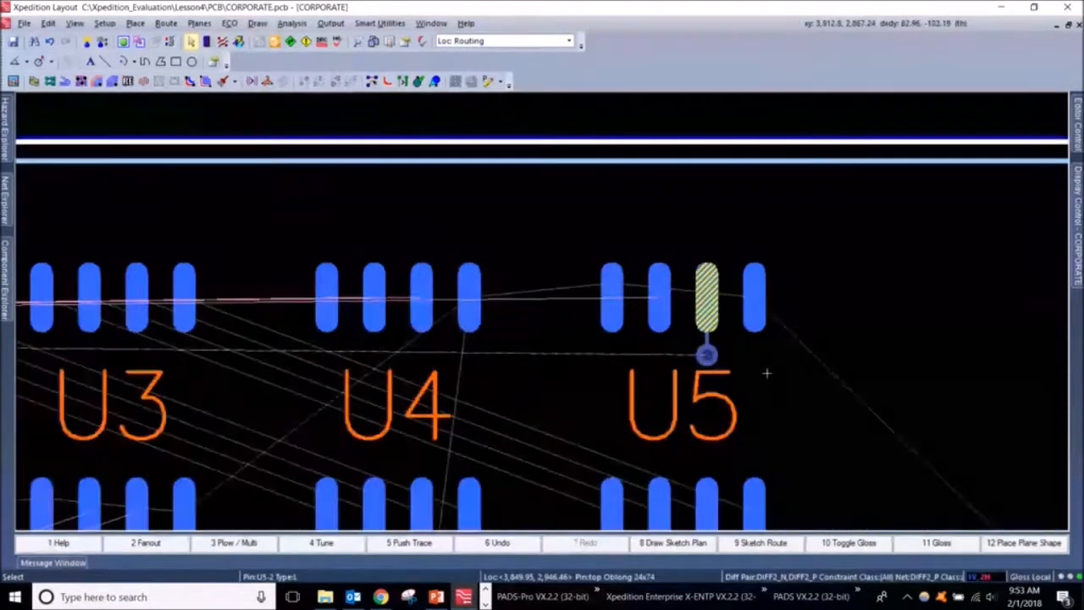
{"action": "scroll", "coordinate": [765, 373], "scroll_direction": "up", "scroll_amount": 1}
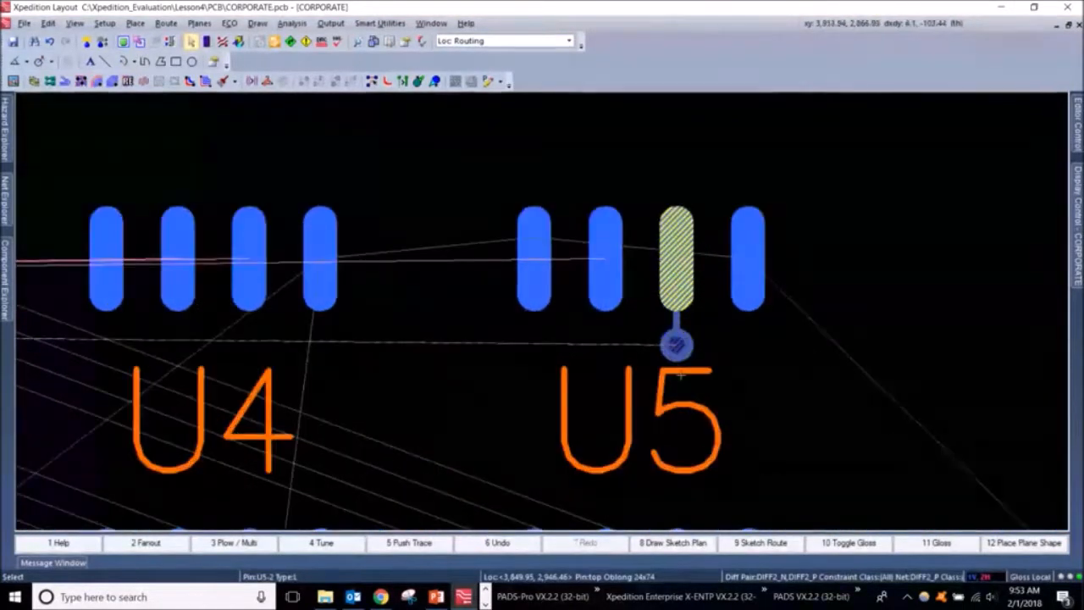
Undo the fanout on pin U5-2.
{"action": "scroll", "coordinate": [755, 363], "scroll_direction": "down", "scroll_amount": 1}
{"action": "left_click", "coordinate": [770, 360]}
{"action": "key", "text": "ctrl+z"}
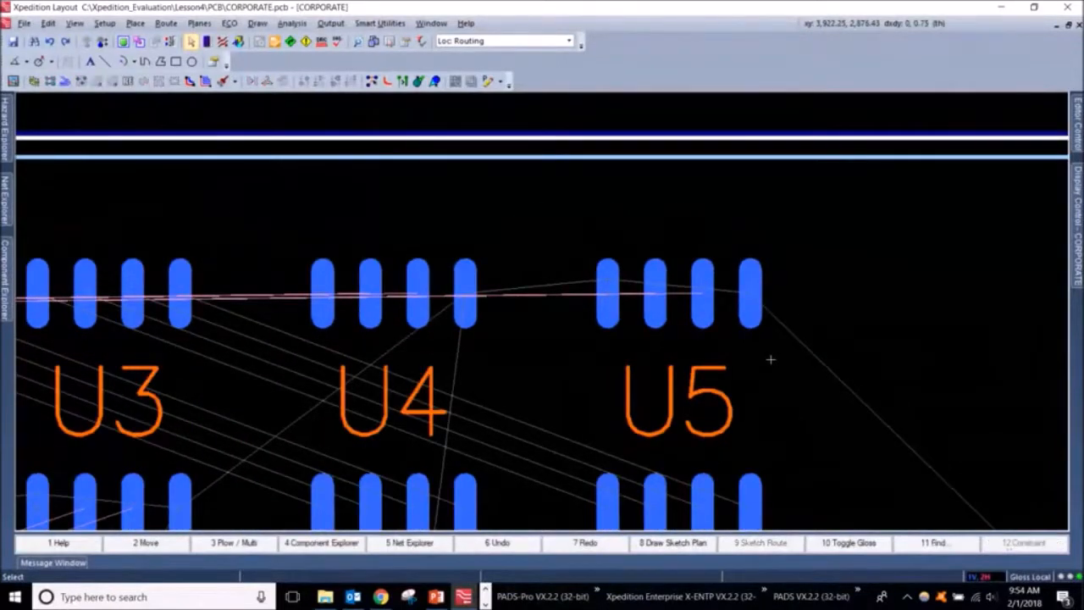
Plow the DIFF2_P and DIFF2_N pair from U5's upper pads along the board's upper edge, past P1 and C24.
{"action": "scroll", "coordinate": [771, 360], "scroll_direction": "down", "scroll_amount": 1}
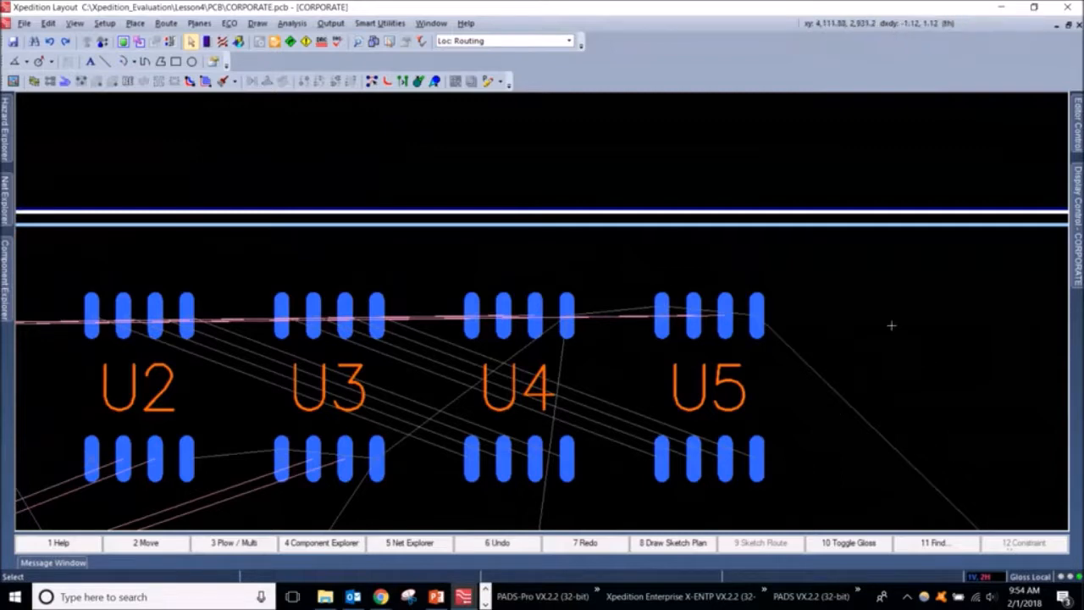
{"action": "left_click", "coordinate": [228, 546]}
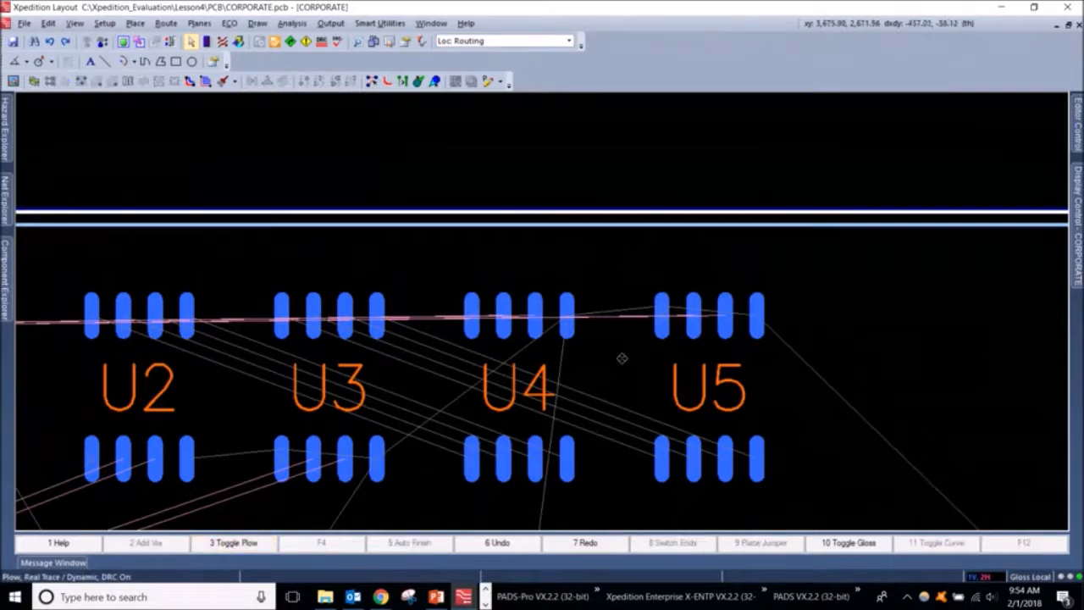
{"action": "left_click", "coordinate": [725, 313]}
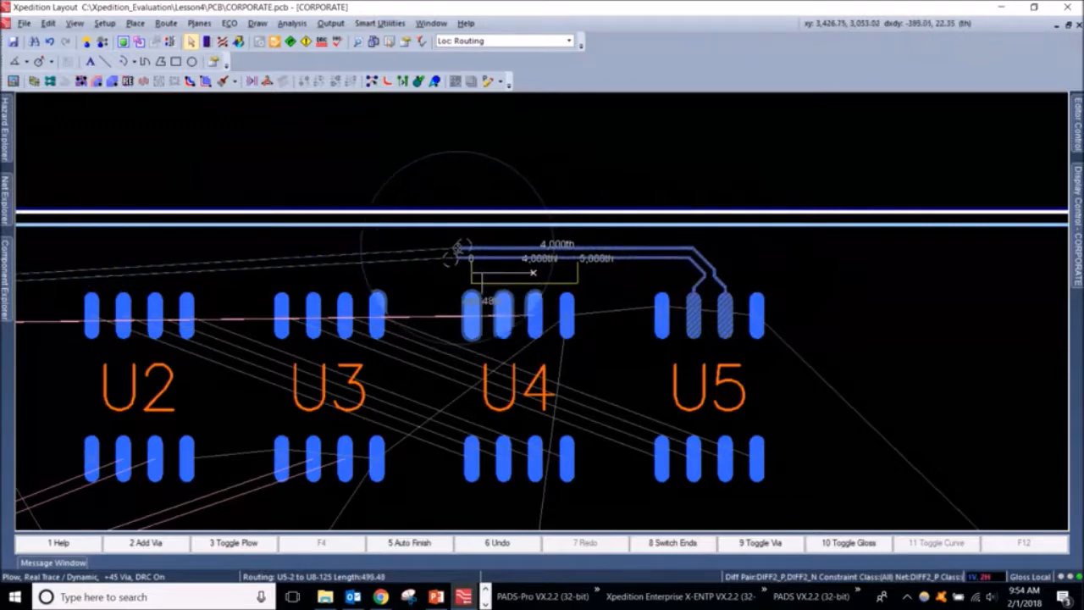
{"action": "middle_click_drag", "start_coordinate": [338, 252], "coordinate": [274, 251]}
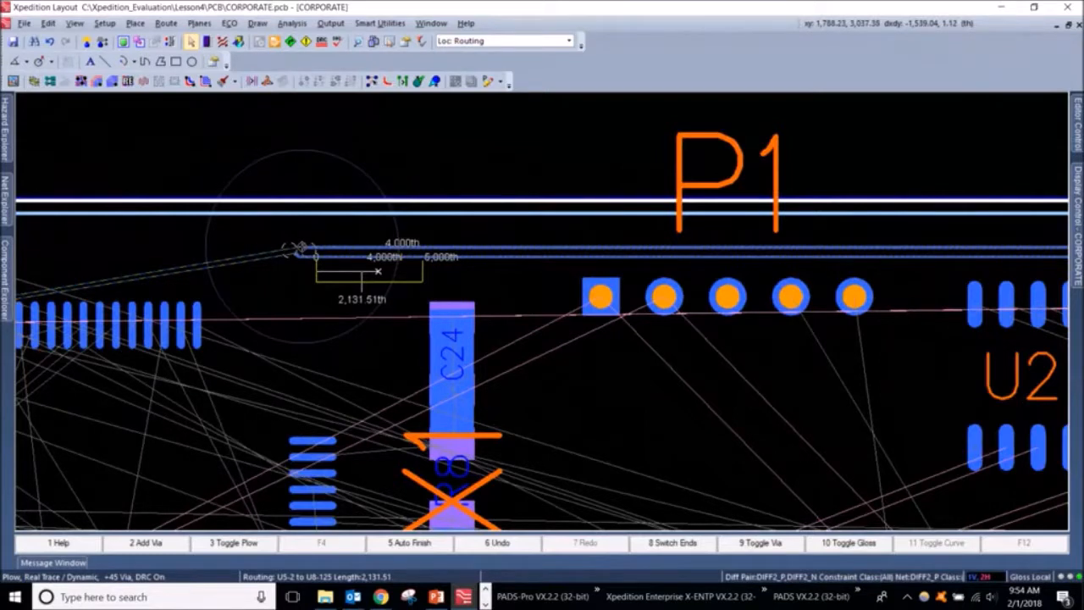
{"action": "scroll", "coordinate": [298, 249], "scroll_direction": "up", "scroll_amount": 2}
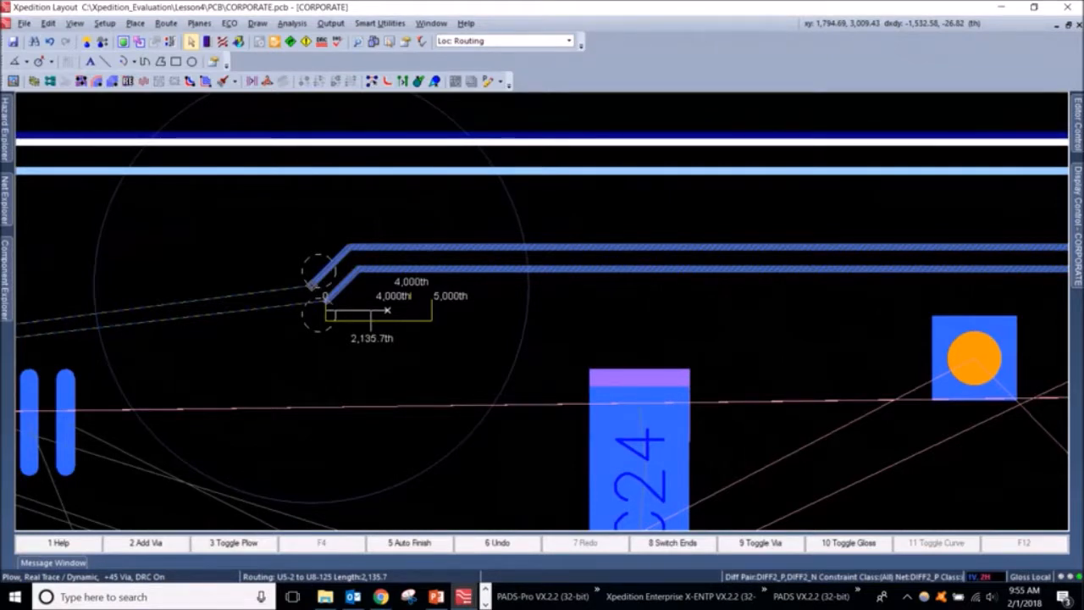
Continue the DIFF2 pair above U8's upper pad row, finish it at its two target pads, and exit Plow.
{"action": "middle_click_drag", "start_coordinate": [307, 285], "coordinate": [179, 294]}
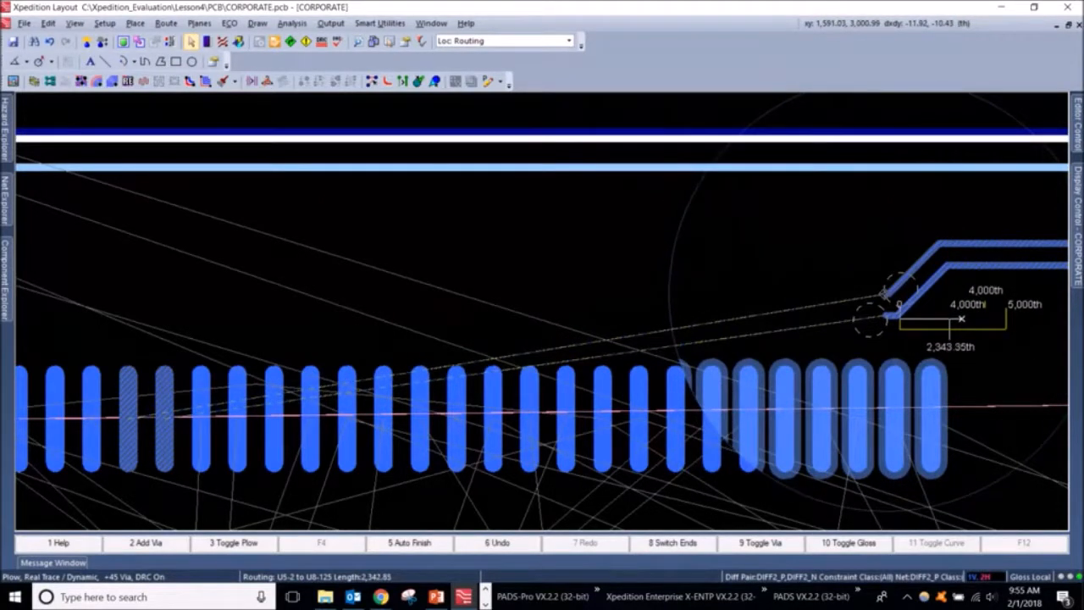
{"action": "scroll", "coordinate": [883, 292], "scroll_direction": "up", "scroll_amount": 1}
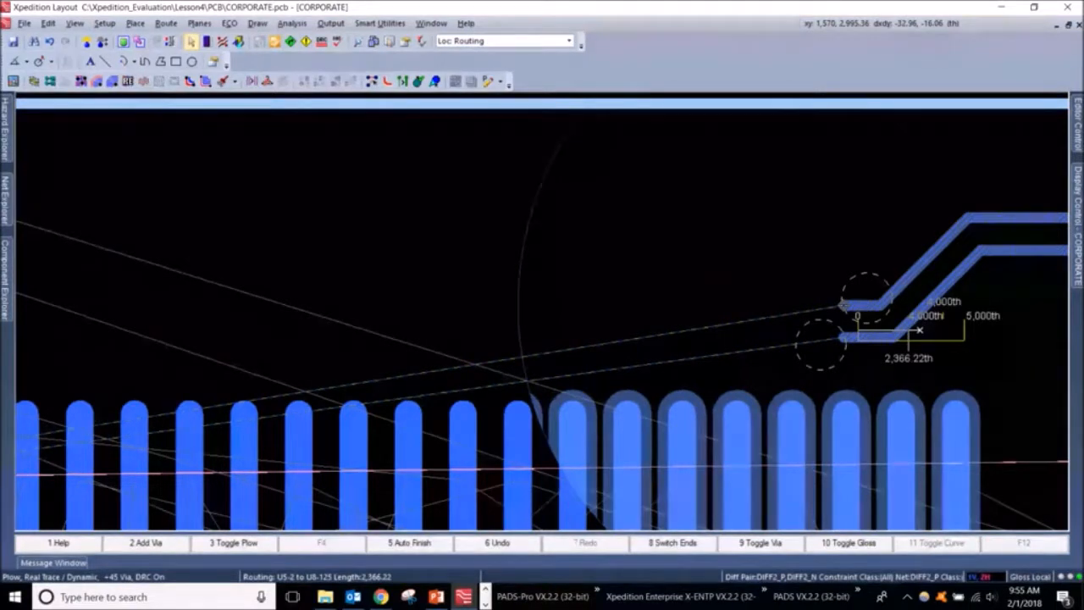
{"action": "left_click", "coordinate": [816, 365]}
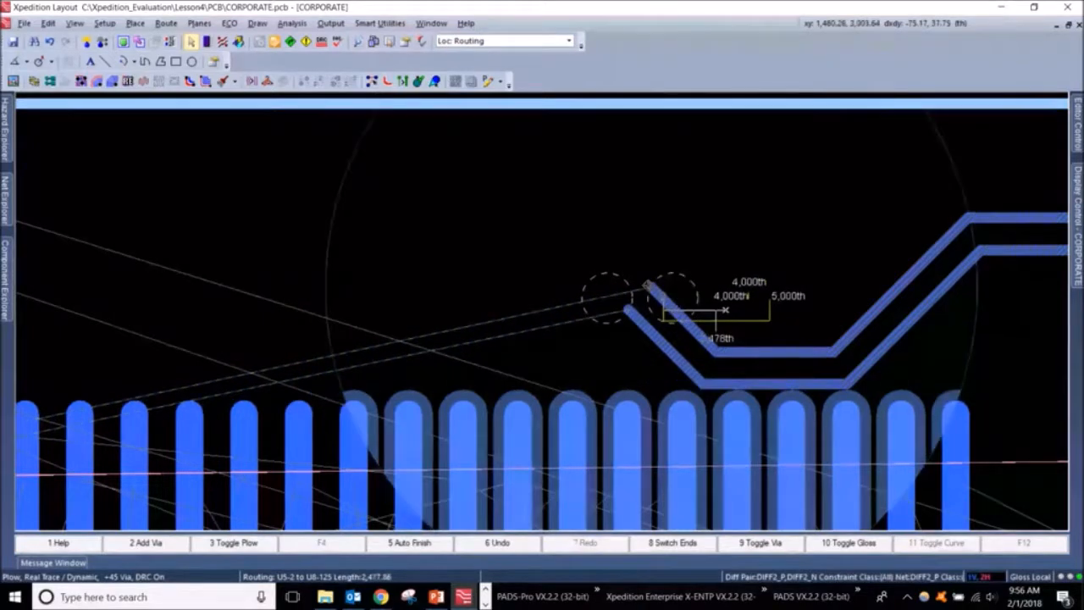
{"action": "scroll", "coordinate": [648, 288], "scroll_direction": "down", "scroll_amount": 3}
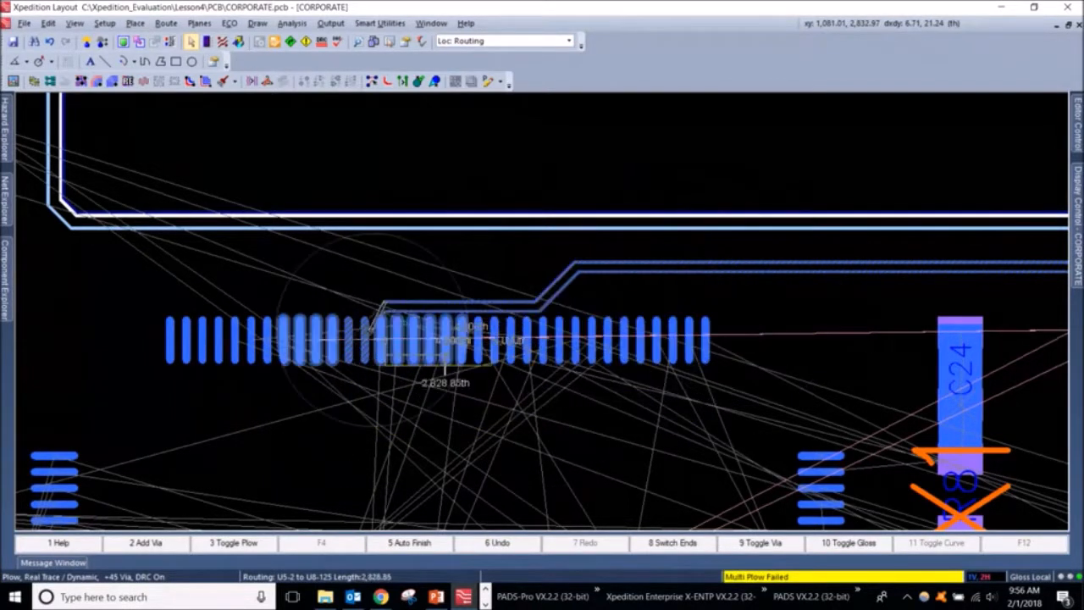
{"action": "left_click", "coordinate": [356, 333]}
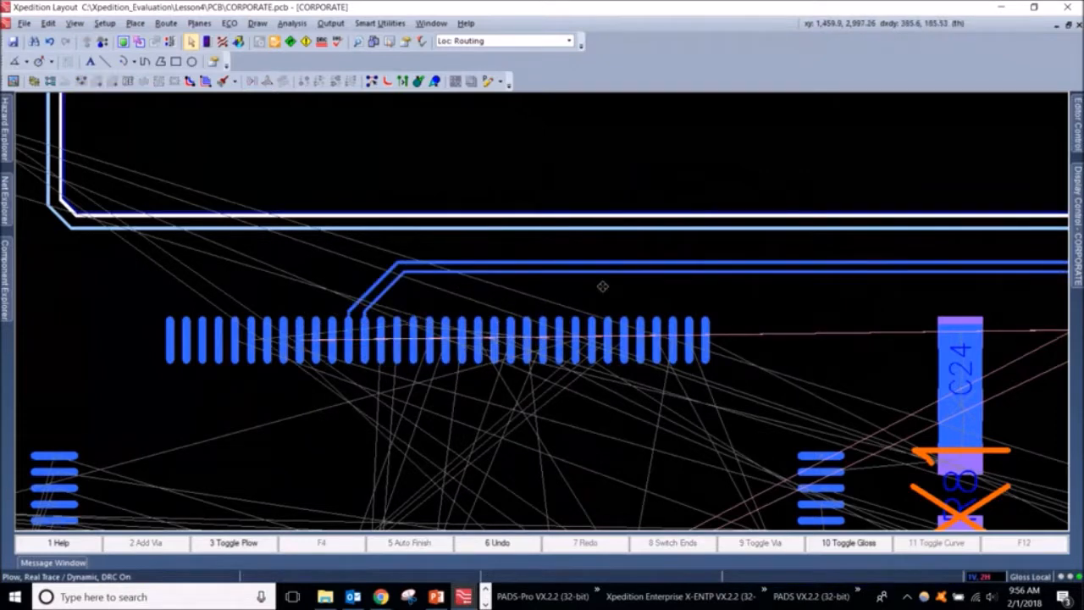
{"action": "key", "text": "Escape"}
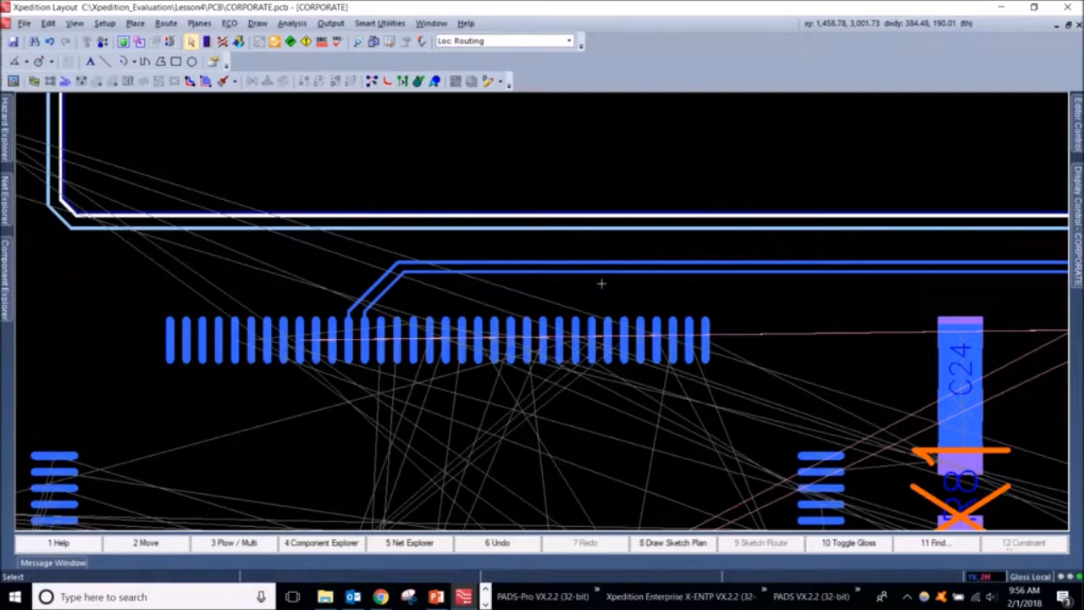
{"action": "scroll", "coordinate": [602, 284], "scroll_direction": "down", "scroll_amount": 3}
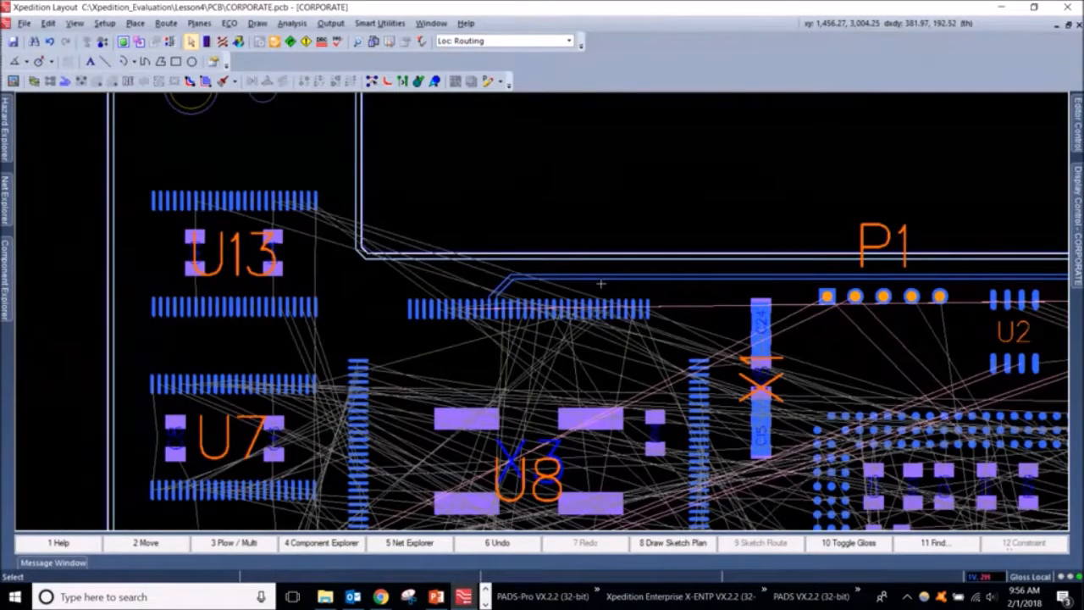
Automatically length-tune the routed DIFF2_P and DIFF2_N differential pair between U5 and U8.
{"action": "middle_click_drag", "start_coordinate": [695, 317], "coordinate": [457, 334]}
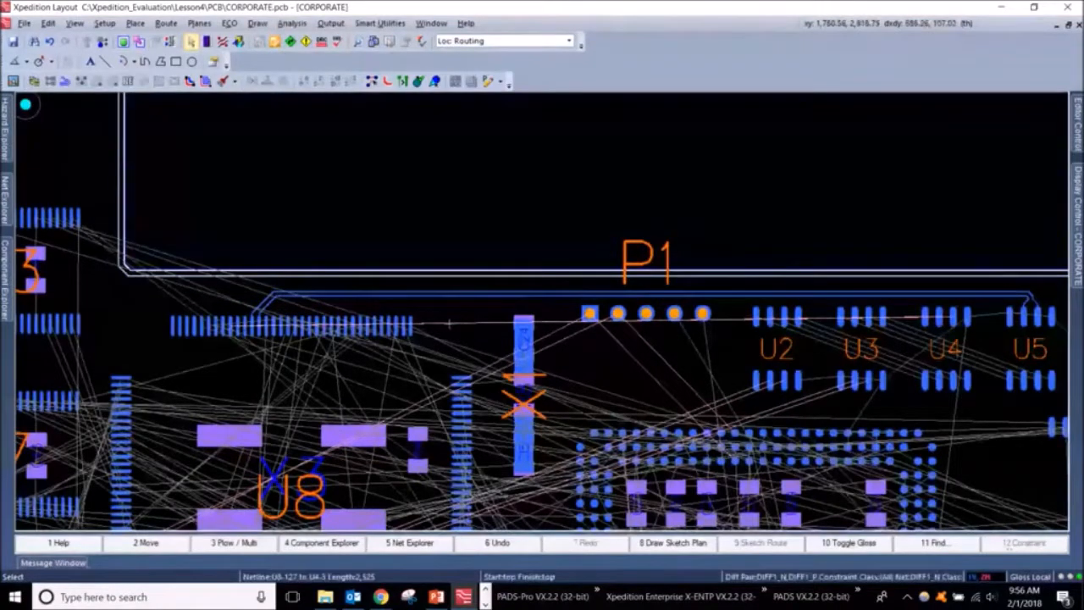
{"action": "scroll", "coordinate": [458, 334], "scroll_direction": "up", "scroll_amount": 2}
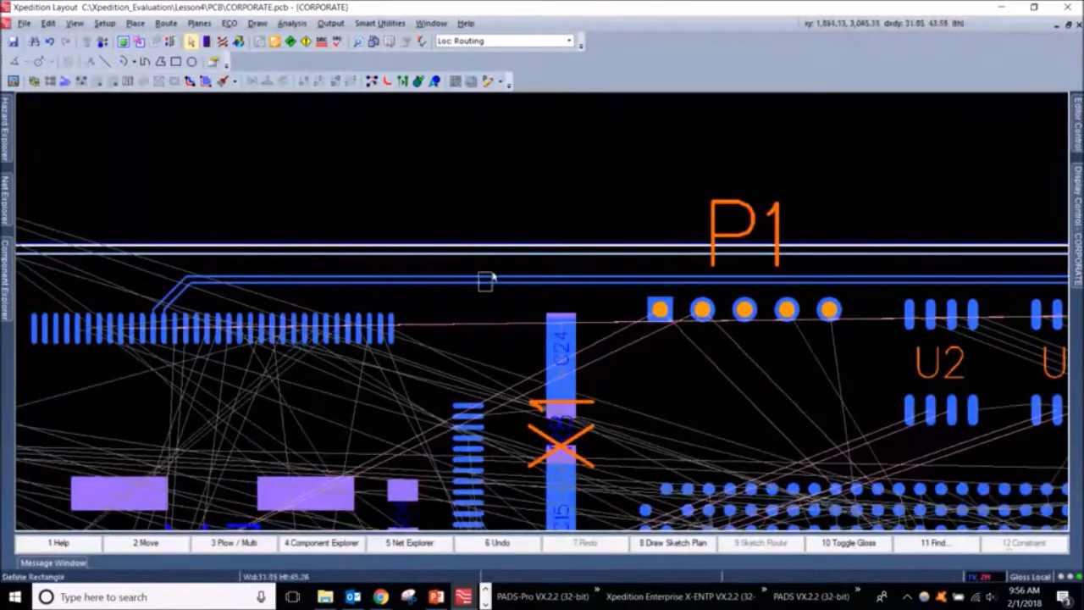
{"action": "left_click", "coordinate": [484, 279]}
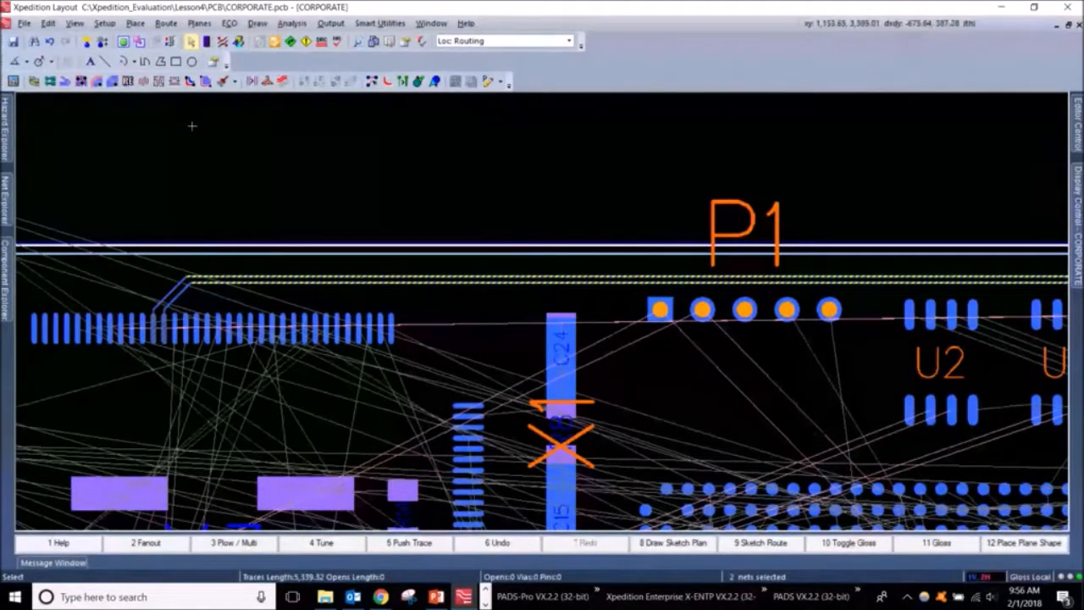
{"action": "left_click", "coordinate": [323, 543]}
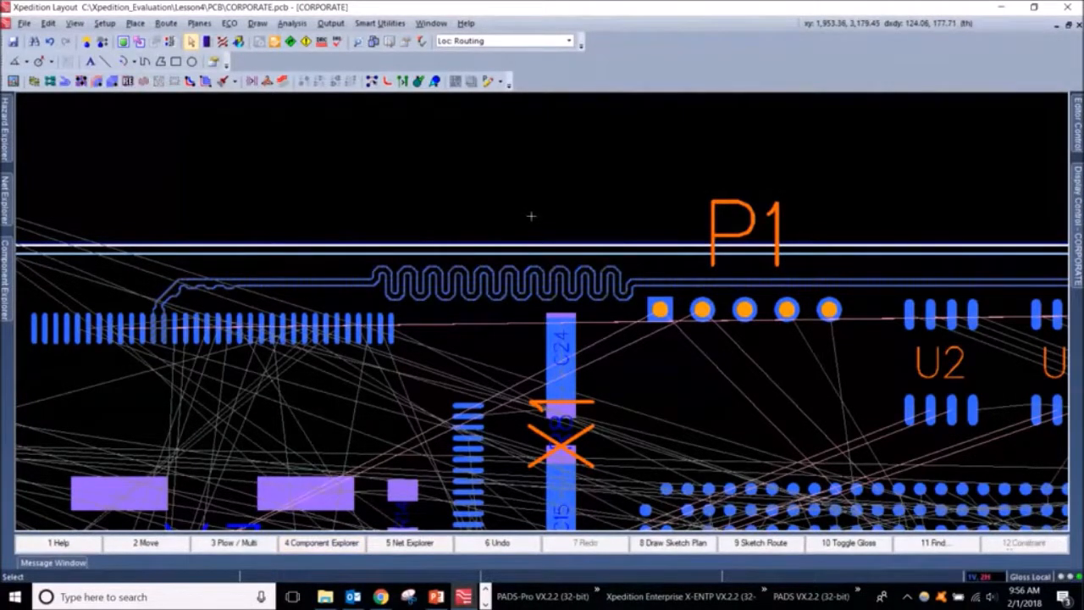
Shift DIFF2's serpentine tuning pattern along the pair and raise its upper edge to the route border above C24.
{"action": "scroll", "coordinate": [531, 216], "scroll_direction": "down", "scroll_amount": 5}
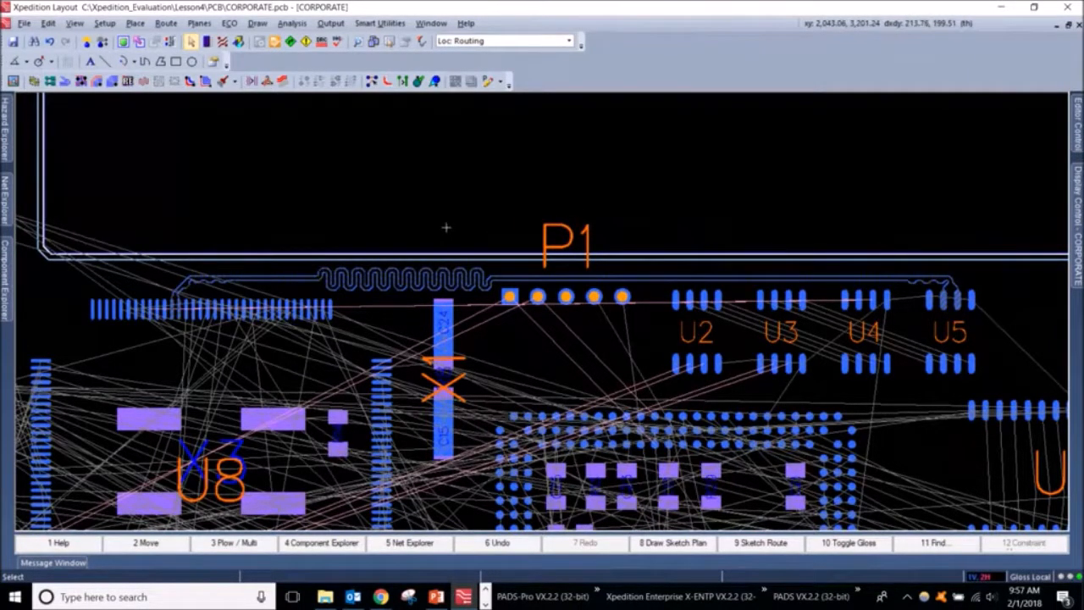
{"action": "scroll", "coordinate": [445, 227], "scroll_direction": "up", "scroll_amount": 2}
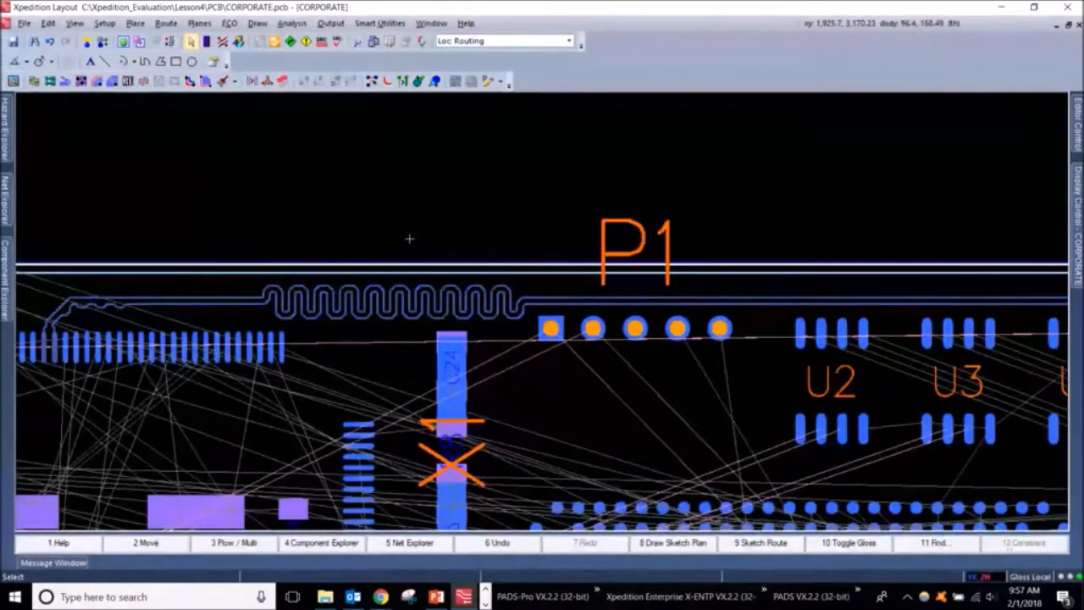
{"action": "left_click", "coordinate": [496, 288]}
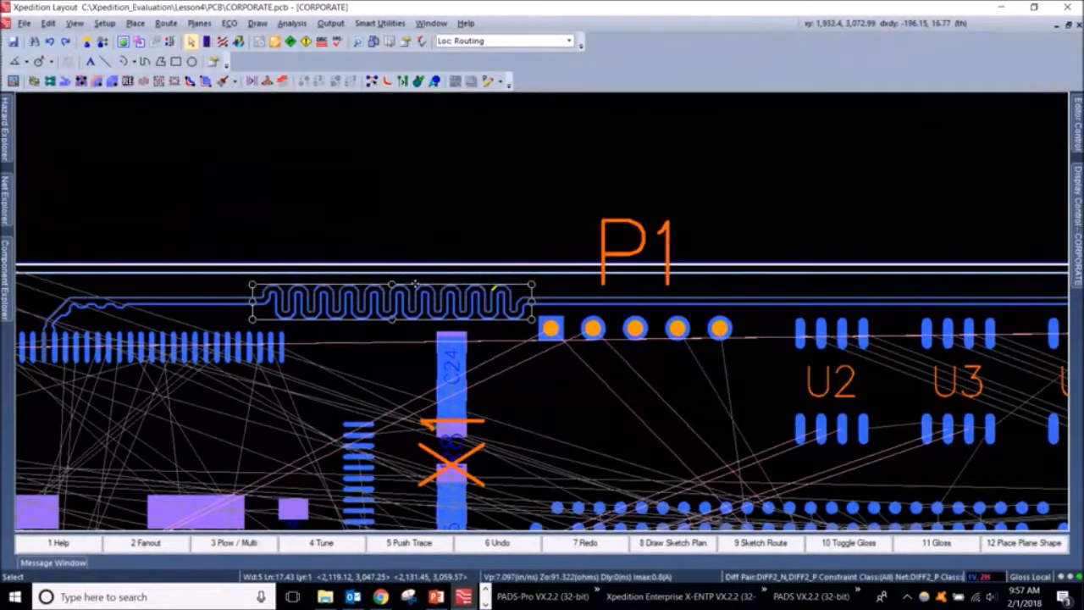
{"action": "mouse_move", "coordinate": [421, 284]}
{"action": "left_mouse_down"}
{"action": "mouse_move", "coordinate": [307, 280]}
{"action": "mouse_move", "coordinate": [488, 280]}
{"action": "mouse_move", "coordinate": [476, 291]}
{"action": "mouse_move", "coordinate": [523, 298]}
{"action": "mouse_move", "coordinate": [658, 281]}
{"action": "mouse_move", "coordinate": [771, 284]}
{"action": "mouse_move", "coordinate": [410, 296]}
{"action": "mouse_move", "coordinate": [375, 285]}
{"action": "left_mouse_up"}
{"action": "scroll", "coordinate": [475, 290], "scroll_direction": "up", "scroll_amount": 2}
{"action": "scroll", "coordinate": [375, 280], "scroll_direction": "down", "scroll_amount": 1}
{"action": "middle_click_drag", "start_coordinate": [344, 198], "coordinate": [405, 201]}
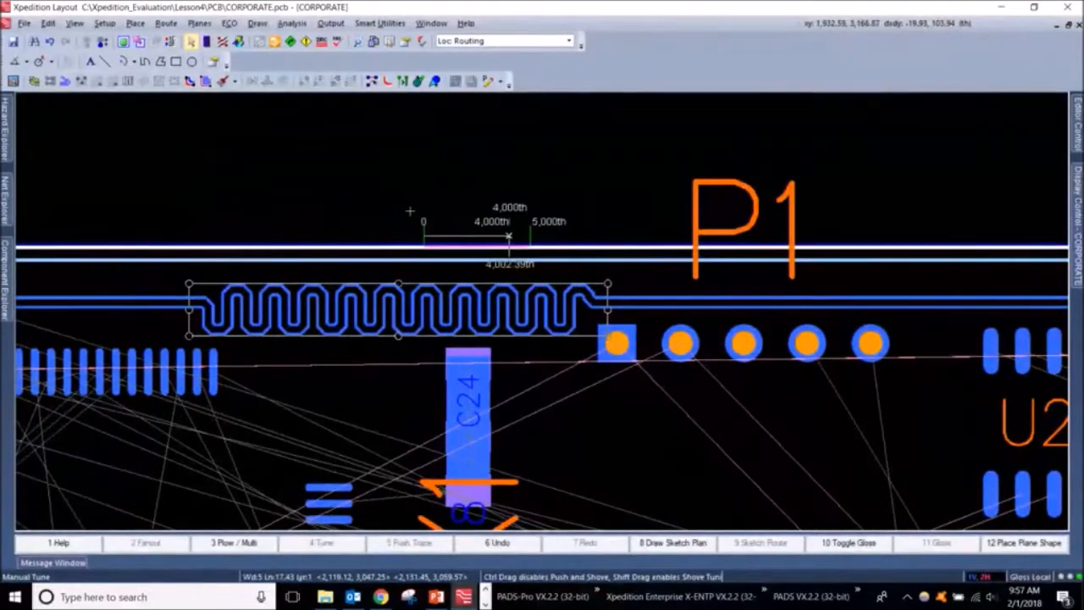
{"action": "left_click_drag", "start_coordinate": [398, 284], "coordinate": [398, 260]}
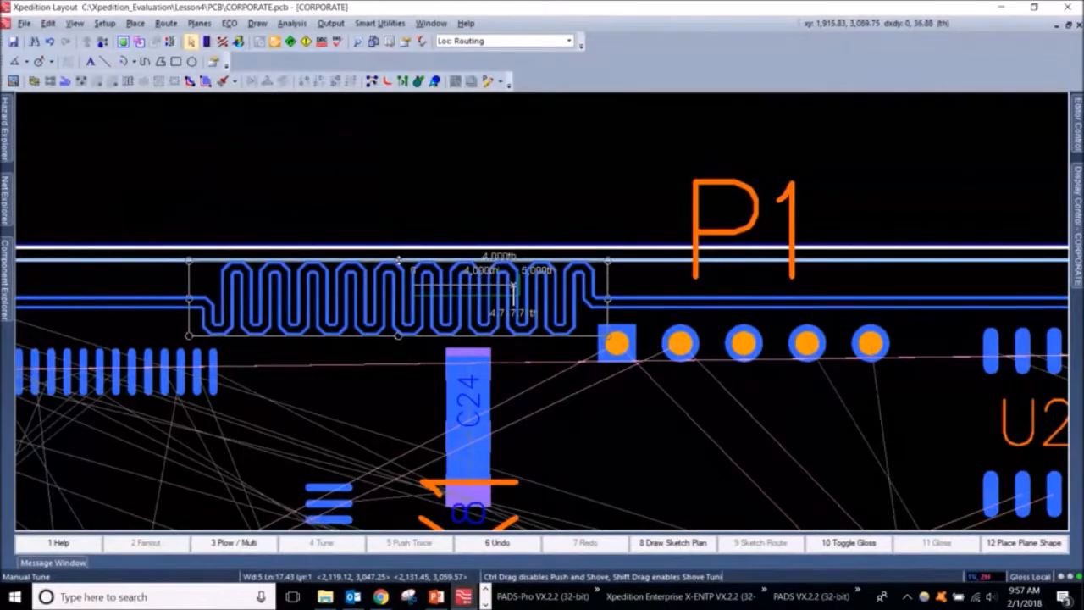
Shorten DIFF2's serpentine at the P1 end, extend its lower edge to C24's upper end, and reposition it between the pads and the route border.
{"action": "left_click_drag", "start_coordinate": [606, 299], "coordinate": [522, 300]}
{"action": "left_click_drag", "start_coordinate": [354, 336], "coordinate": [354, 348]}
{"action": "left_click_drag", "start_coordinate": [523, 303], "coordinate": [583, 266]}
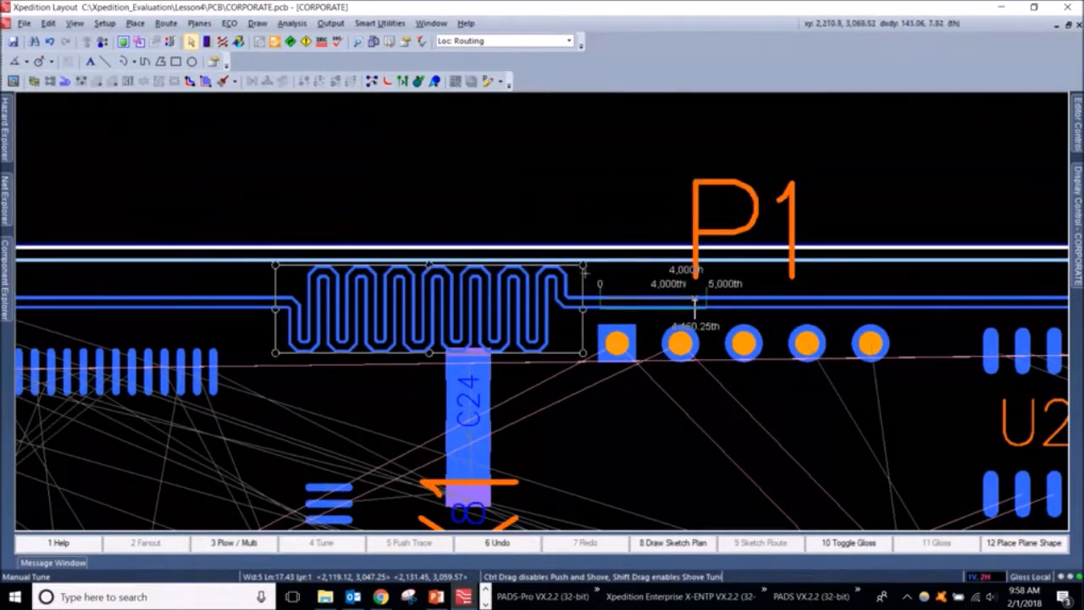
{"action": "left_click", "coordinate": [582, 271]}
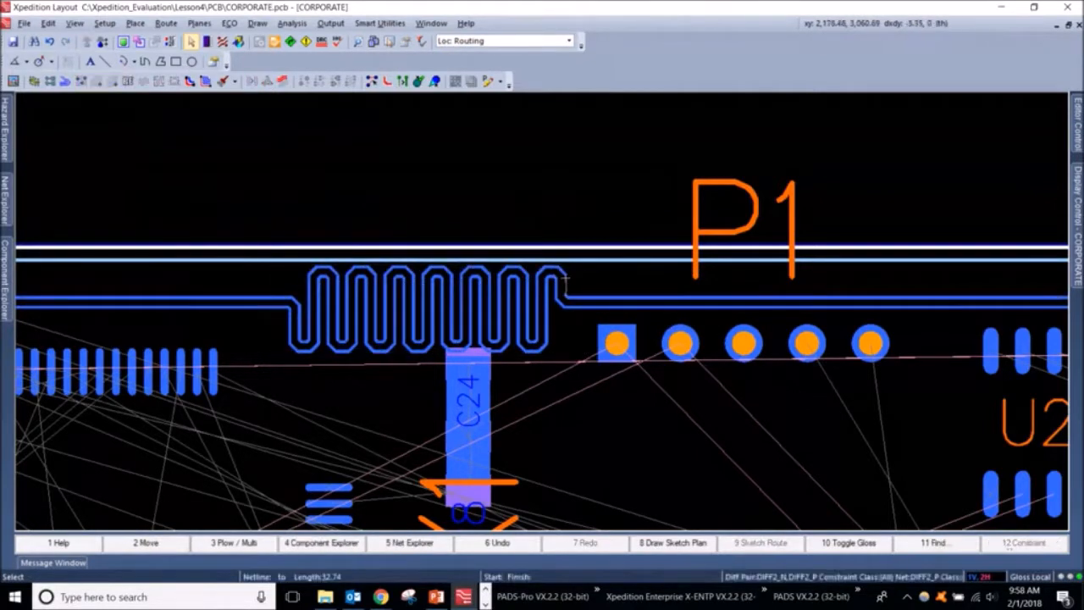
Undo the length tuning on the DIFF2 pair, back to straight traces along the board's upper edge.
{"action": "key", "text": "ctrl+z"}
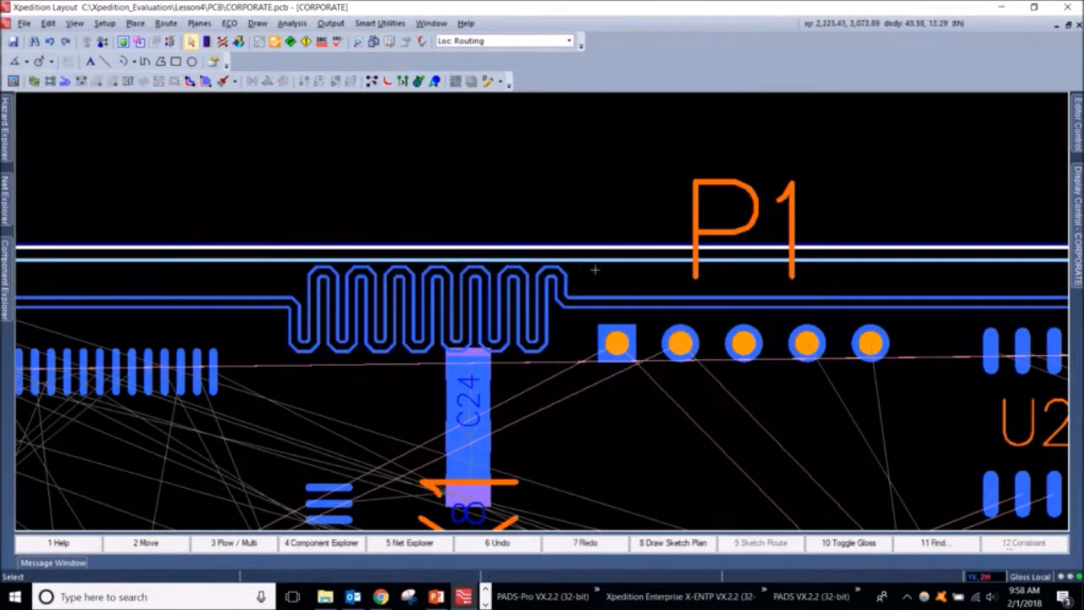
{"action": "left_click", "coordinate": [550, 269]}
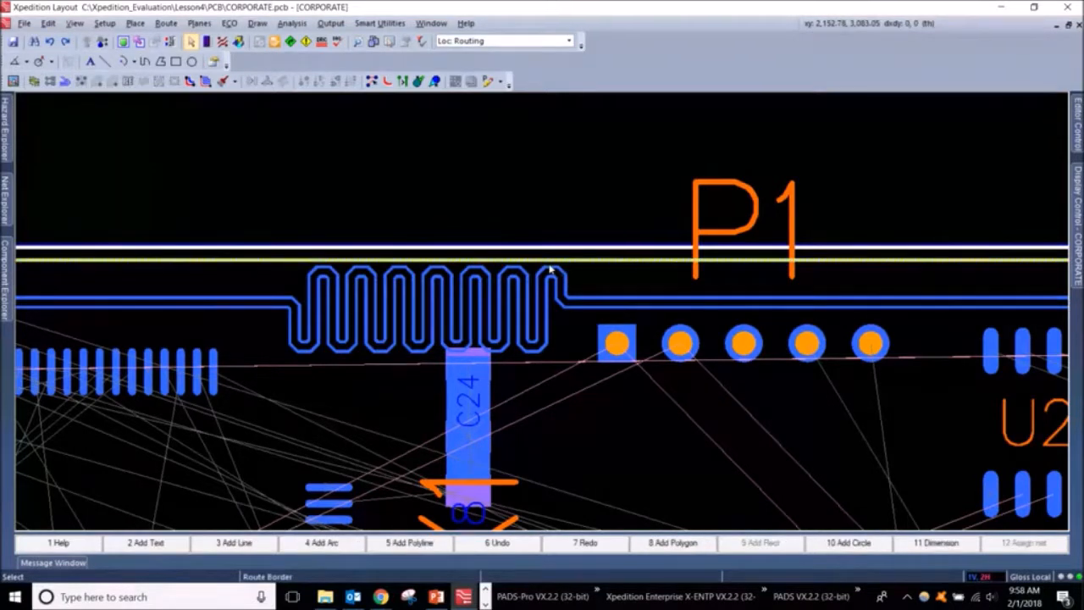
{"action": "left_click", "coordinate": [550, 267]}
{"action": "left_click_drag", "start_coordinate": [582, 276], "coordinate": [588, 162]}
{"action": "key", "text": "space"}
{"action": "key", "text": "Escape"}
{"action": "key", "text": "ctrl+z"}
{"action": "left_click", "coordinate": [587, 171]}
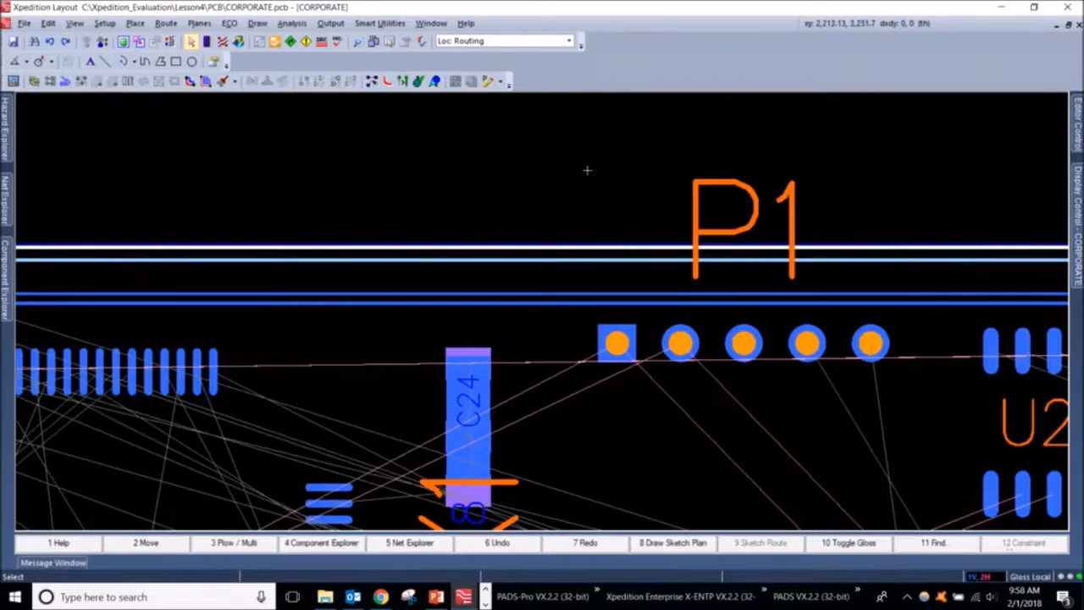
Try a small Manual Tune pattern on the DIFF2 pair just before C24, then undo the tuning.
{"action": "scroll", "coordinate": [587, 170], "scroll_direction": "down", "scroll_amount": 2}
{"action": "left_click", "coordinate": [457, 258]}
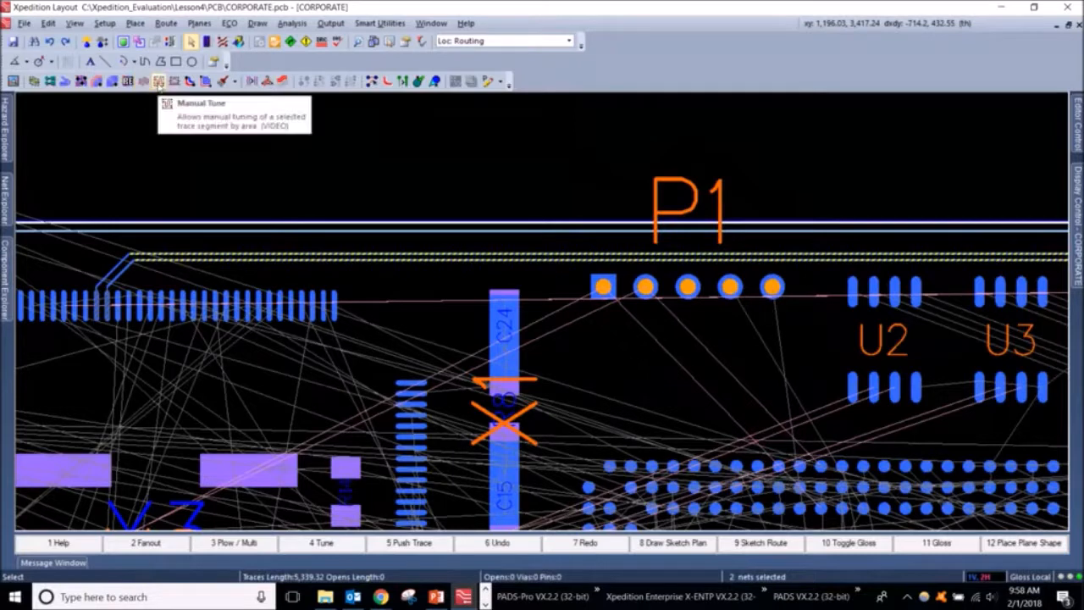
{"action": "left_click", "coordinate": [158, 80]}
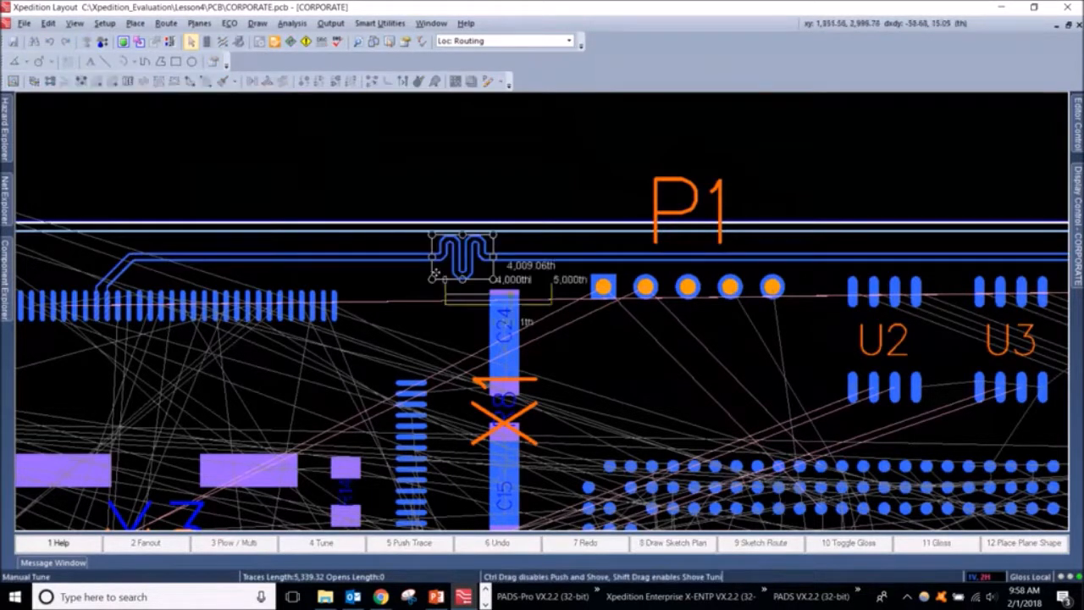
{"action": "left_click_drag", "start_coordinate": [494, 250], "coordinate": [495, 246]}
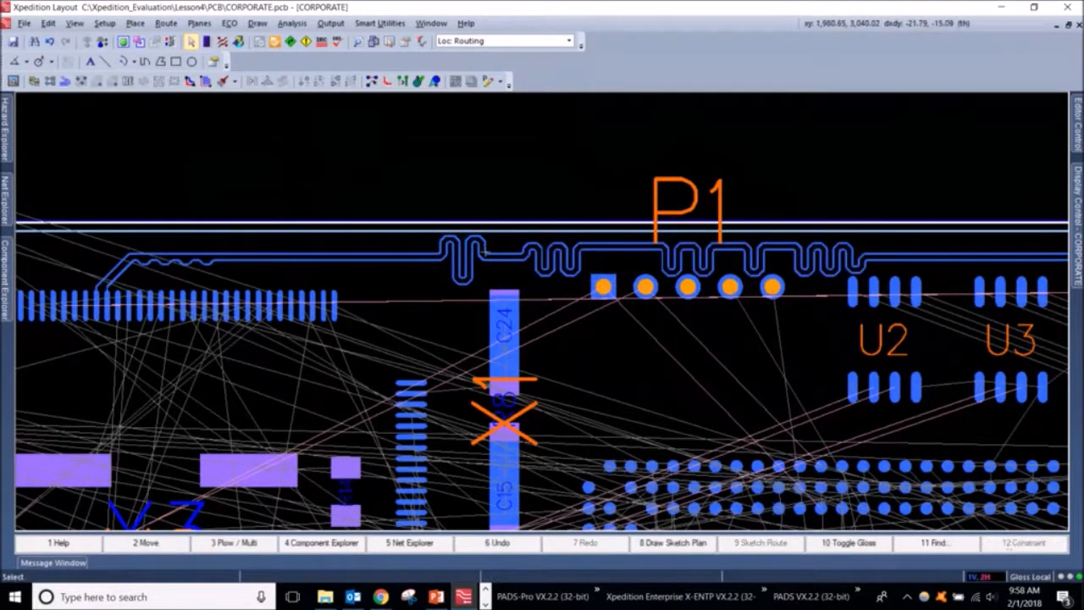
{"action": "key", "text": "ctrl+z"}
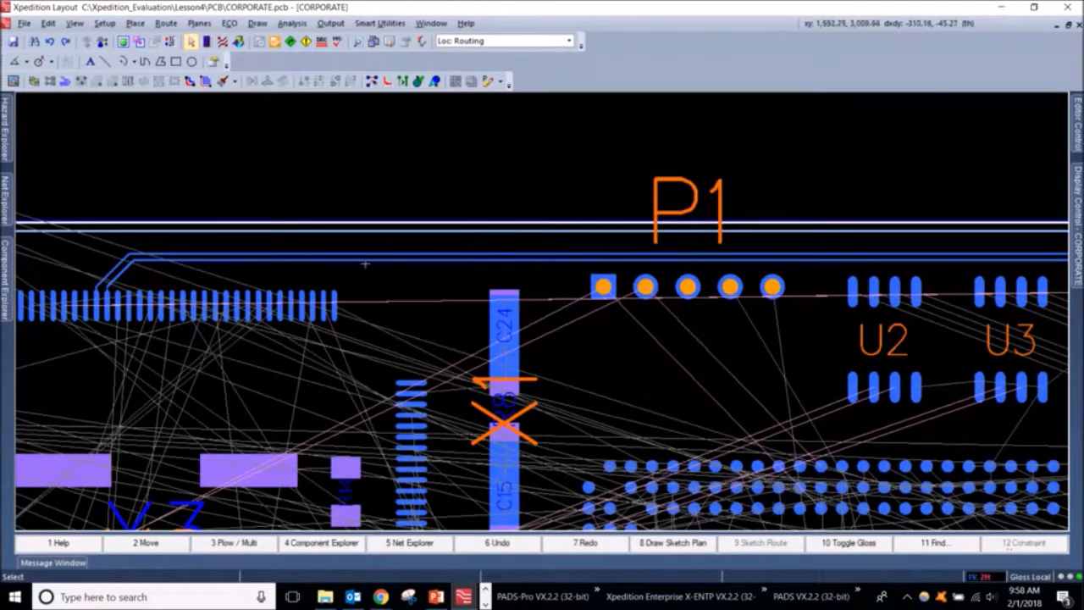
Manually tune the DIFF2 pair with a wide serpentine above C24 that reaches P1's first pad, and leave Manual Tune.
{"action": "left_click_drag", "start_coordinate": [381, 246], "coordinate": [388, 265]}
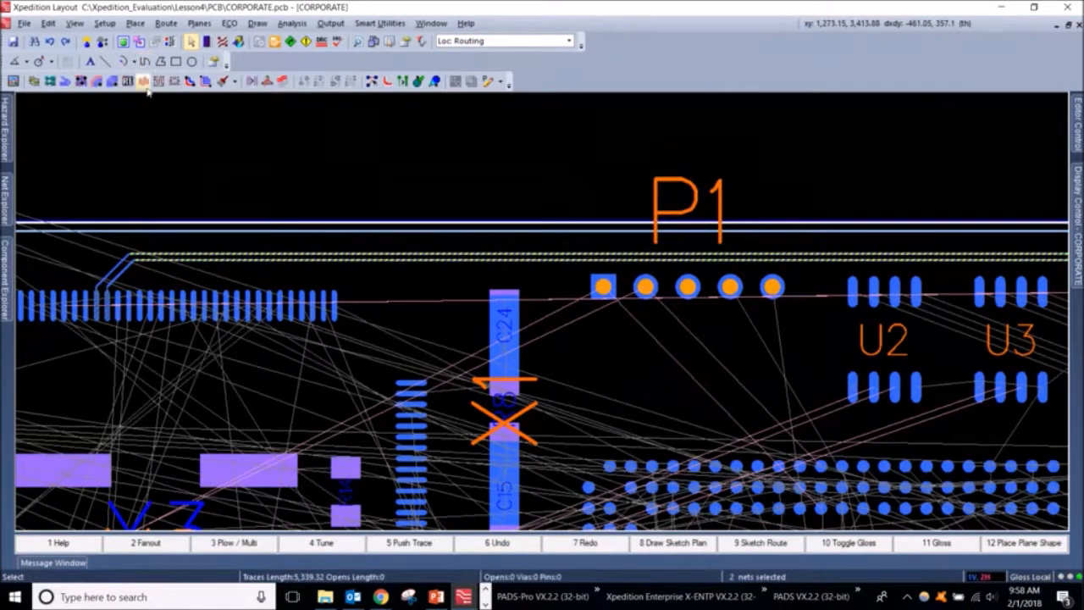
{"action": "left_click", "coordinate": [159, 81]}
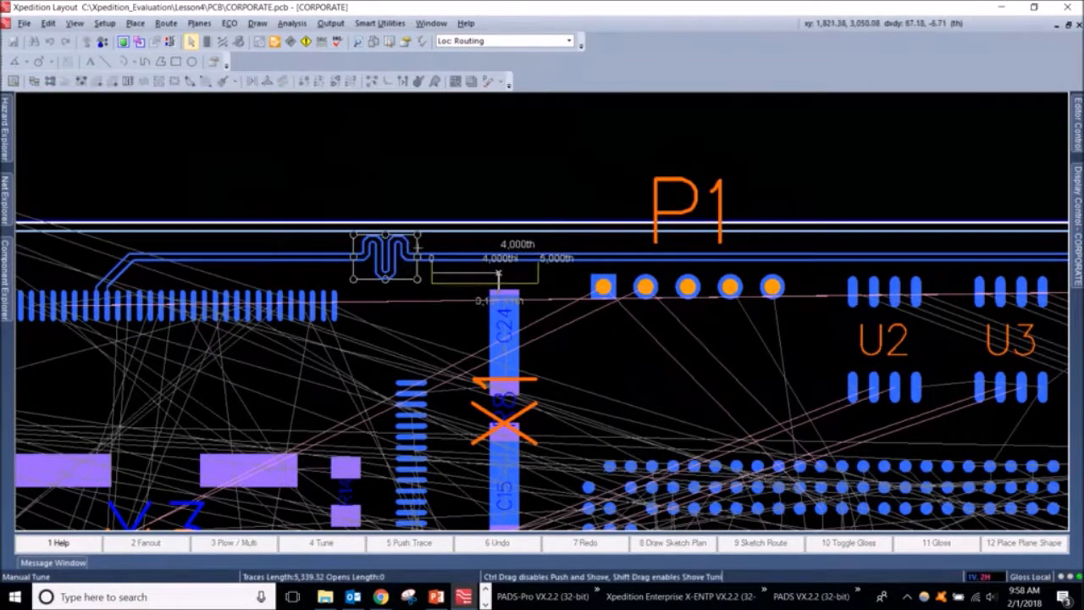
{"action": "left_click_drag", "start_coordinate": [441, 251], "coordinate": [659, 262]}
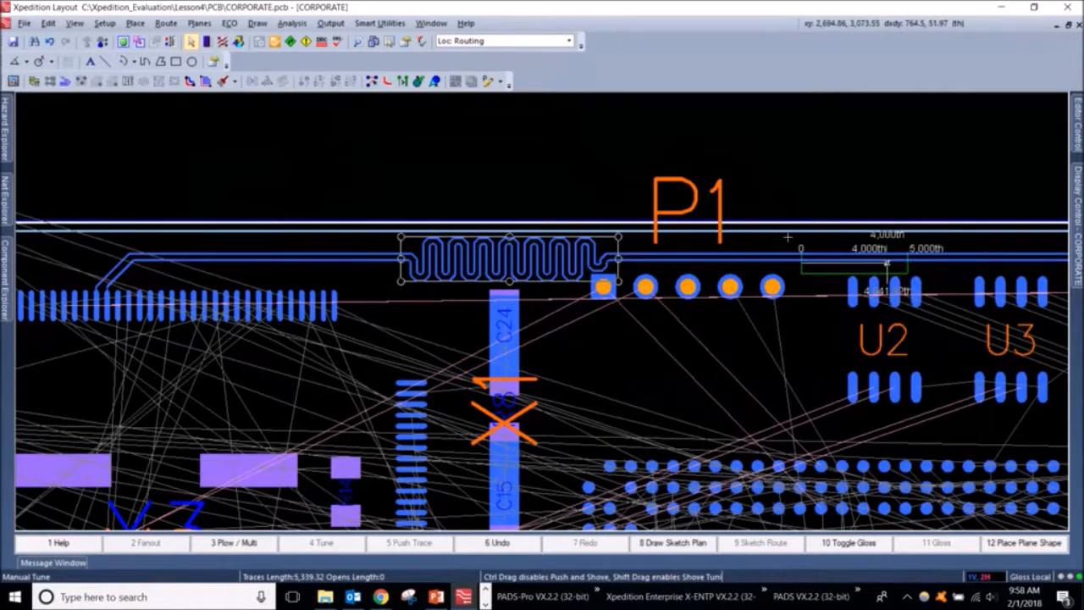
{"action": "key", "text": "Escape"}
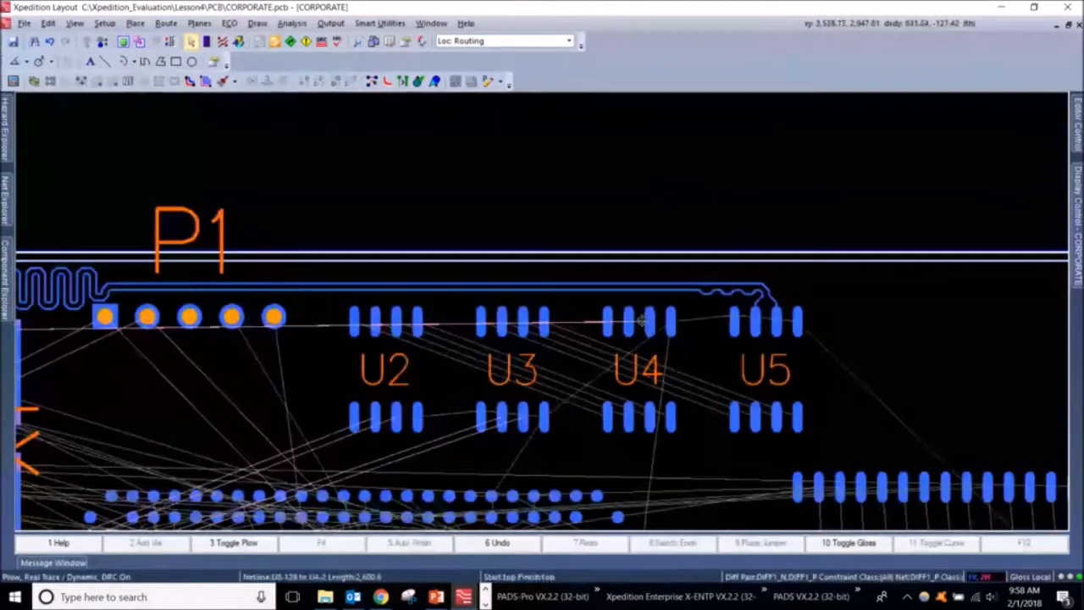
Plow the DIFF1_P and DIFF1_N pair from U4's upper pads, through U3's upper pad row and above U2's upper pads.
{"action": "left_click", "coordinate": [640, 321]}
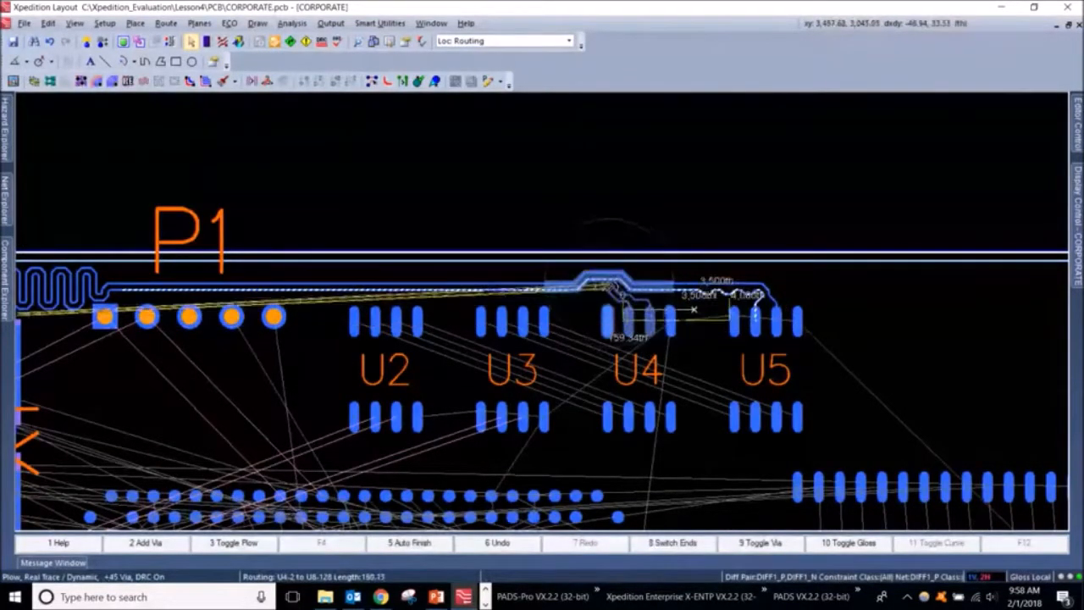
{"action": "scroll", "coordinate": [611, 295], "scroll_direction": "up", "scroll_amount": 3}
{"action": "scroll", "coordinate": [608, 297], "scroll_direction": "up", "scroll_amount": 2}
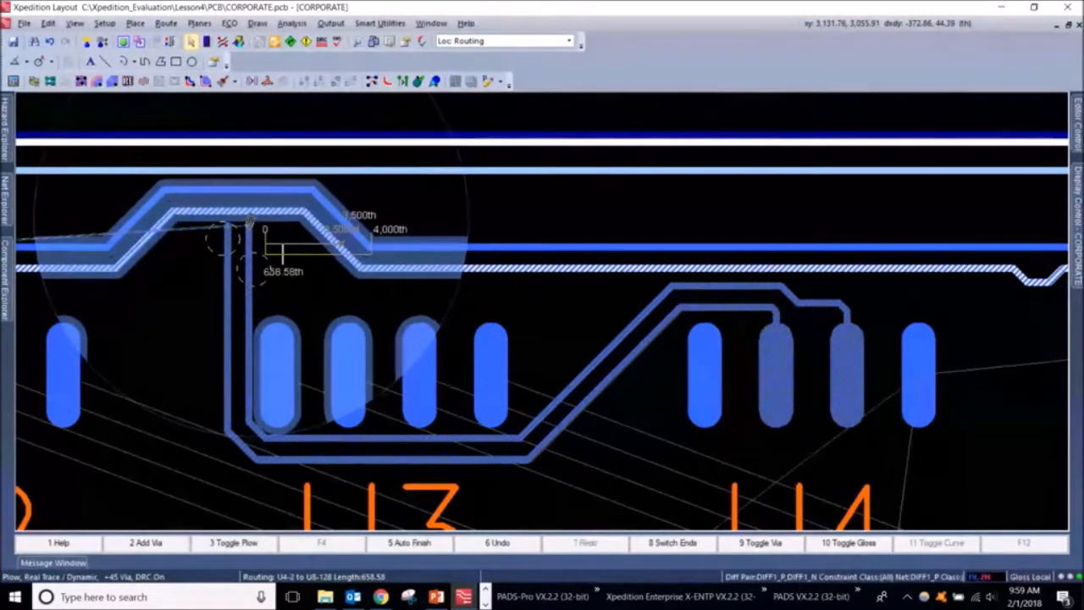
{"action": "middle_click_drag", "start_coordinate": [147, 285], "coordinate": [95, 290]}
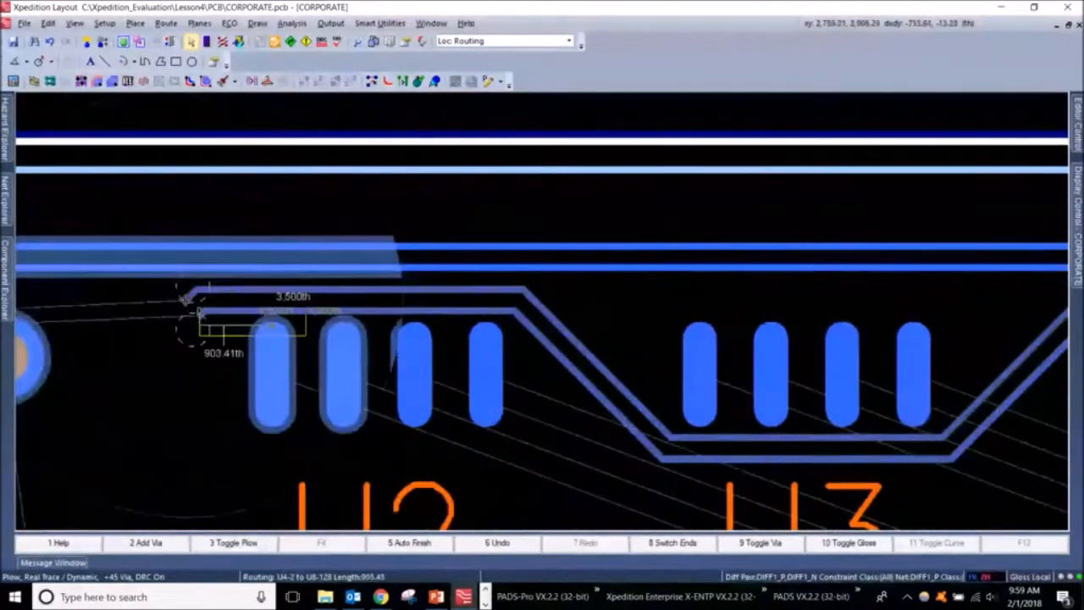
{"action": "scroll", "coordinate": [185, 312], "scroll_direction": "down", "scroll_amount": 2}
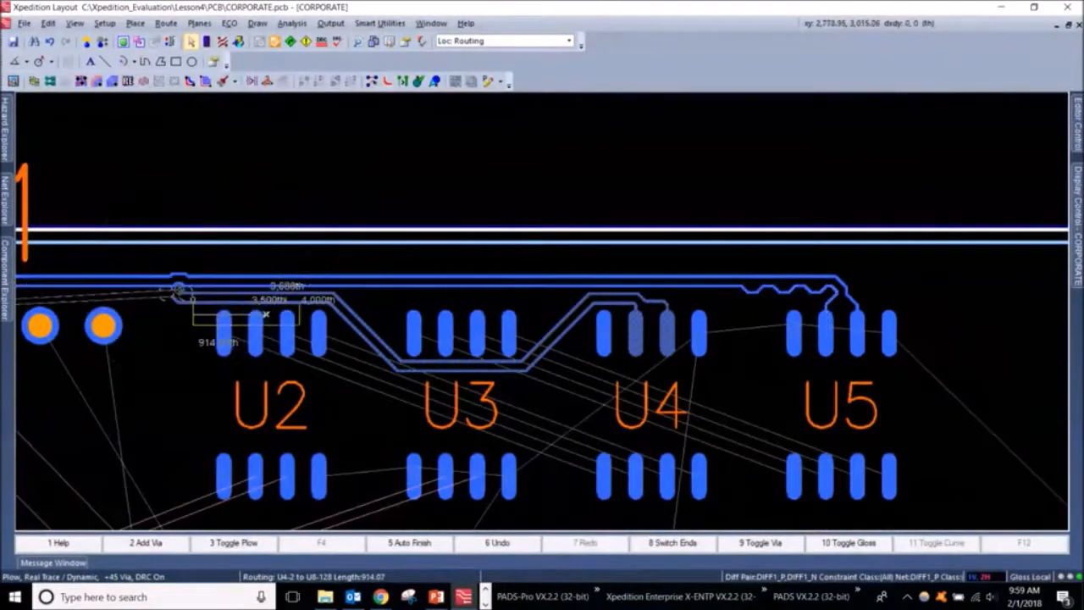
Continue the DIFF1 pair below P1, across C24 and beneath U8's upper pad row, loop around its far end to the target pads, and exit Plow.
{"action": "middle_click_drag", "start_coordinate": [131, 375], "coordinate": [87, 377]}
{"action": "mouse_move", "coordinate": [147, 473]}
{"action": "middle_mouse_down"}
{"action": "mouse_move", "coordinate": [98, 471]}
{"action": "mouse_move", "coordinate": [90, 486]}
{"action": "mouse_move", "coordinate": [101, 484]}
{"action": "mouse_move", "coordinate": [61, 455]}
{"action": "middle_mouse_up"}
{"action": "left_click", "coordinate": [222, 383]}
{"action": "scroll", "coordinate": [535, 379], "scroll_direction": "down", "scroll_amount": 1}
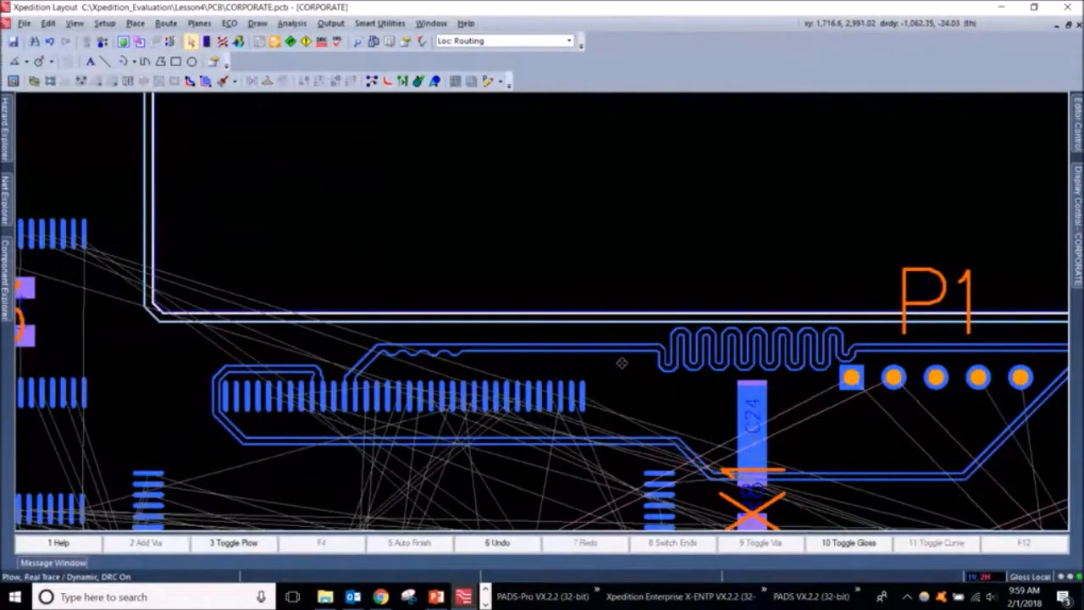
{"action": "scroll", "coordinate": [621, 362], "scroll_direction": "down", "scroll_amount": 1}
{"action": "middle_click_drag", "start_coordinate": [621, 366], "coordinate": [644, 376]}
{"action": "key", "text": "Escape"}
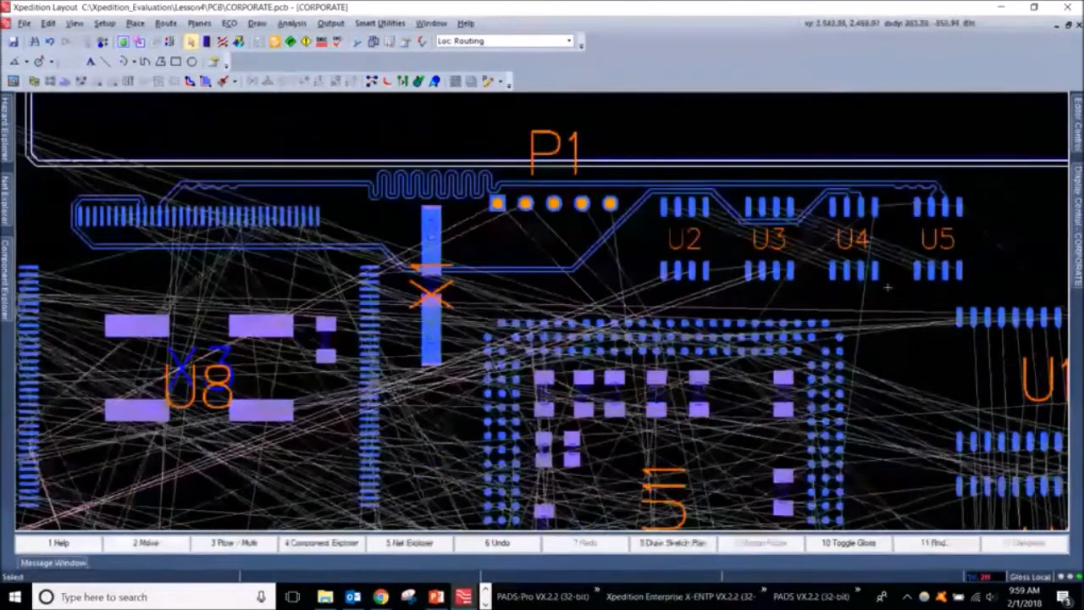
Switch to the Presentation Manager webcast in Chrome and read the unanswered attendee questions in the Q&A inbox.
{"action": "scroll", "coordinate": [888, 288], "scroll_direction": "down", "scroll_amount": 1}
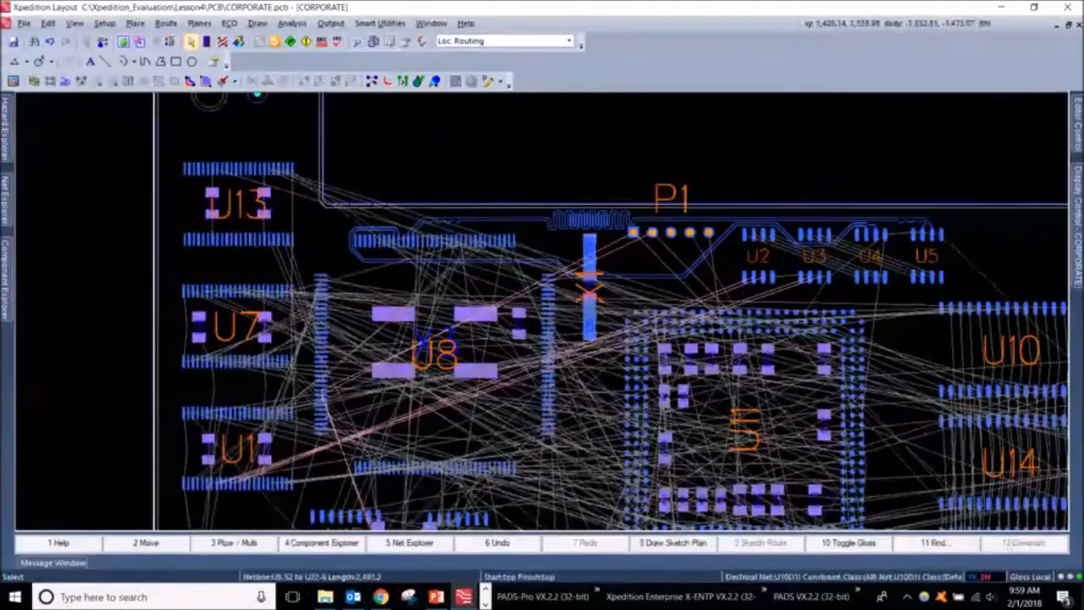
{"action": "mouse_move", "coordinate": [381, 597]}
{"action": "left_click", "coordinate": [291, 529]}
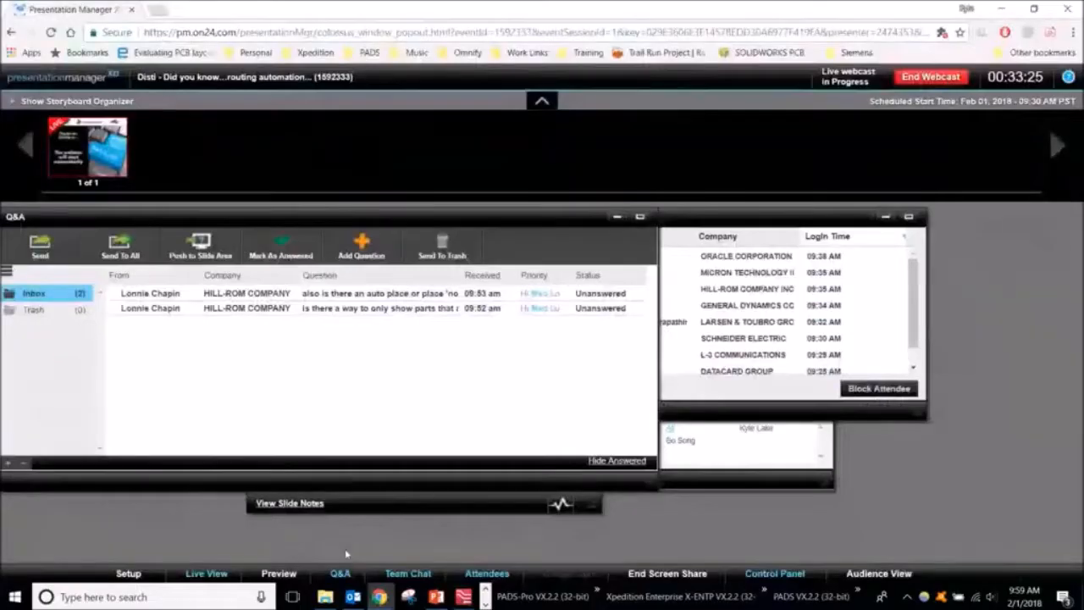
{"action": "left_click", "coordinate": [467, 296]}
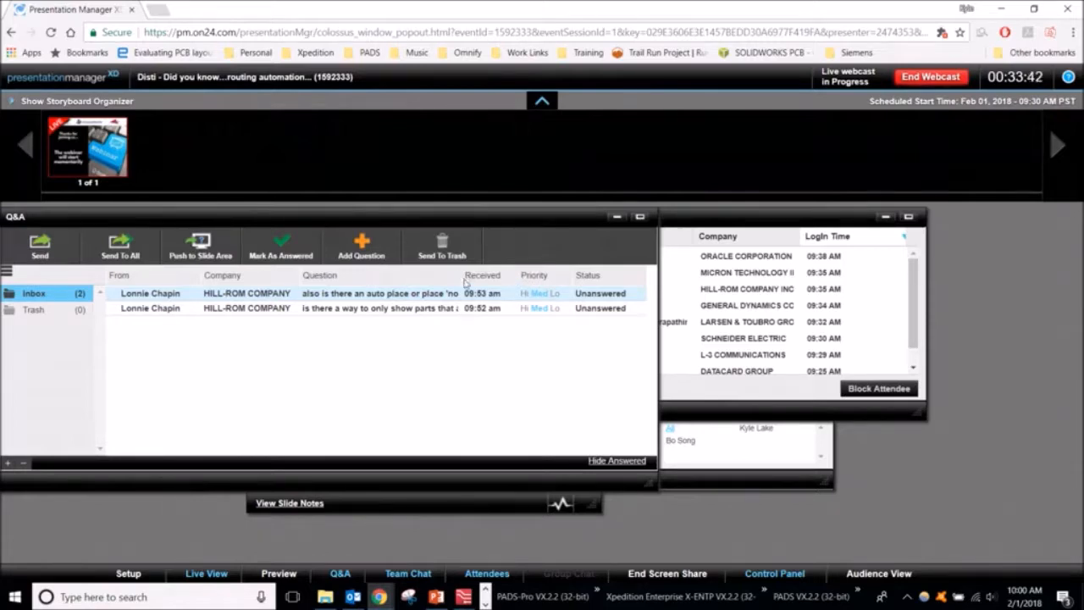
{"action": "left_click", "coordinate": [429, 312]}
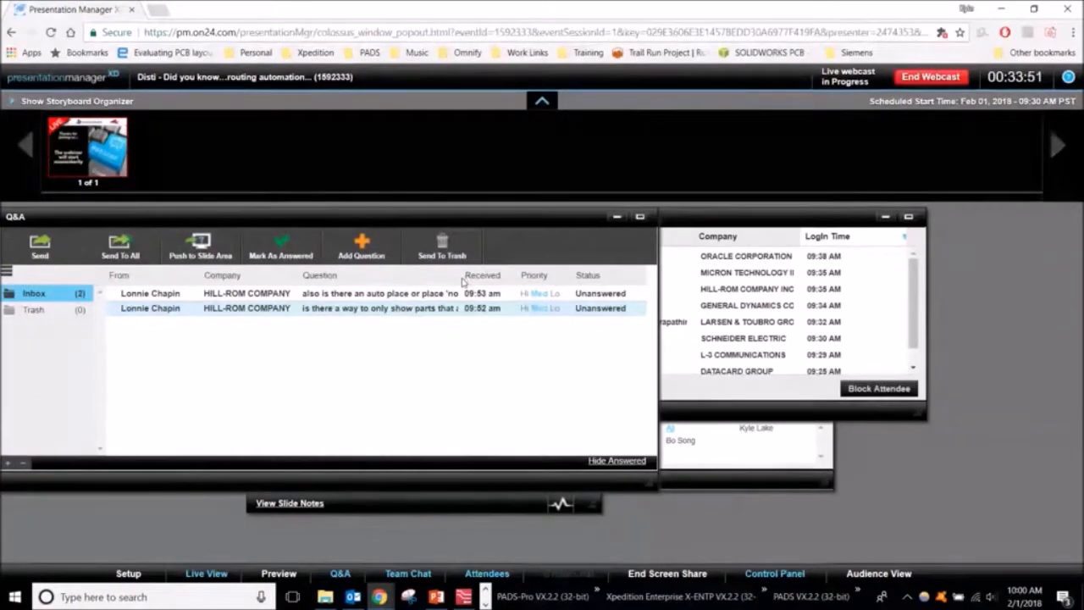
Switch back to Xpedition Layout and mark the group of nets running between U12 and P2.
{"action": "key", "text": "alt+Tab"}
{"action": "scroll", "coordinate": [537, 198], "scroll_direction": "down", "scroll_amount": 1}
{"action": "middle_click_drag", "start_coordinate": [565, 236], "coordinate": [536, 197]}
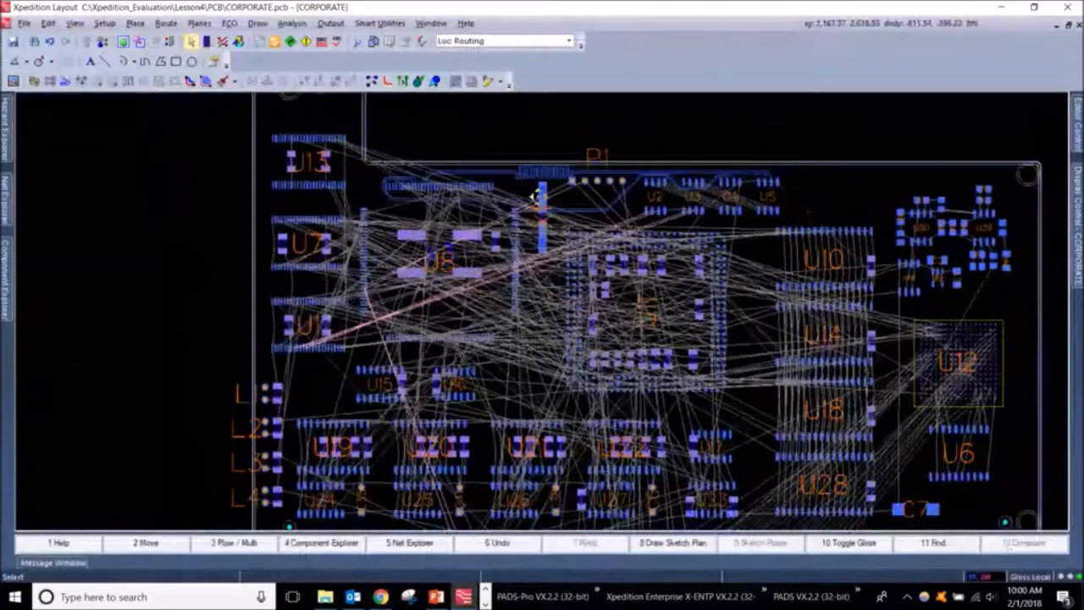
{"action": "middle_click_drag", "start_coordinate": [564, 230], "coordinate": [567, 234]}
{"action": "middle_click_drag", "start_coordinate": [906, 368], "coordinate": [924, 370]}
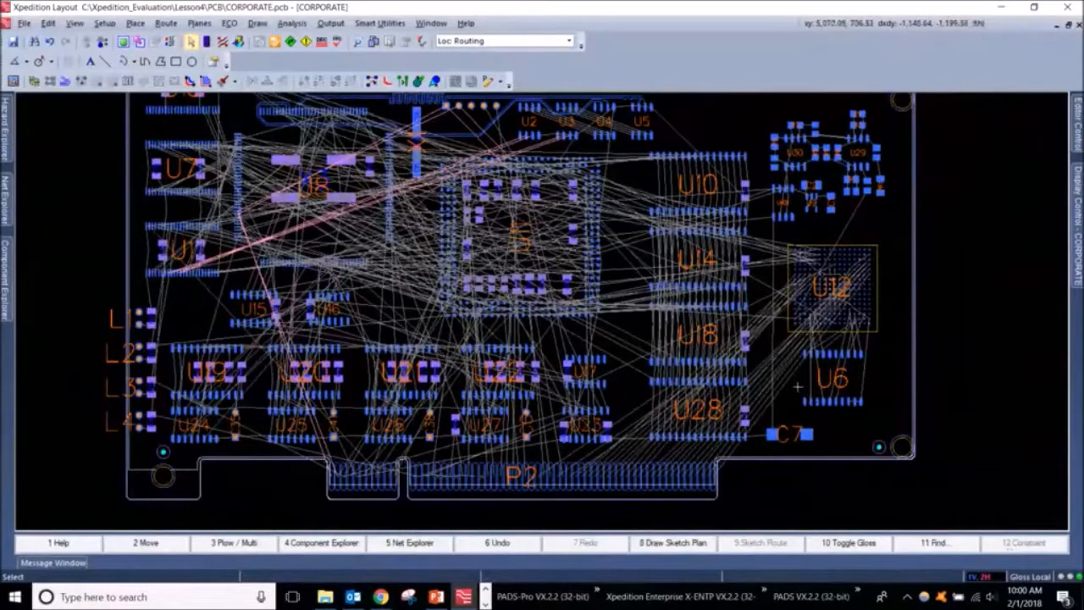
{"action": "mouse_move", "coordinate": [794, 390]}
{"action": "left_mouse_down"}
{"action": "mouse_move", "coordinate": [786, 344]}
{"action": "mouse_move", "coordinate": [802, 403]}
{"action": "left_mouse_up"}
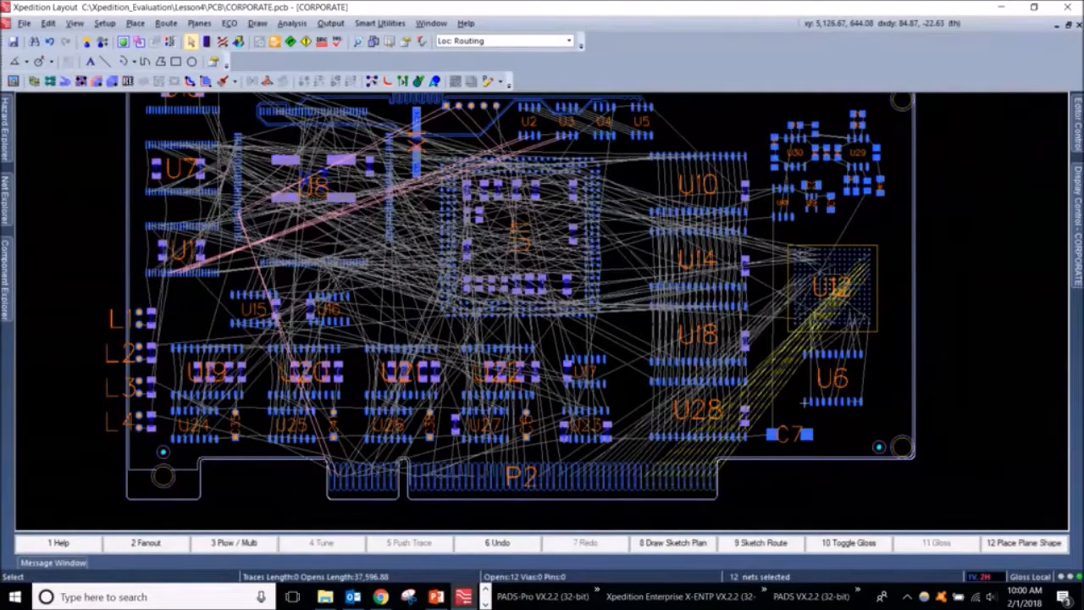
{"action": "scroll", "coordinate": [843, 422], "scroll_direction": "up", "scroll_amount": 1}
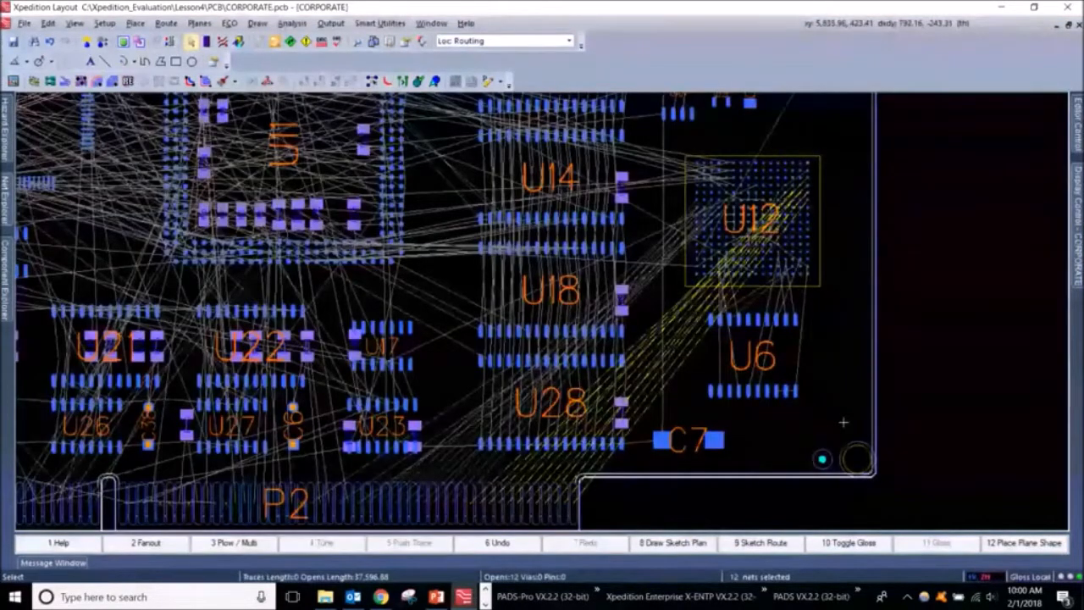
{"action": "right_click", "coordinate": [690, 379]}
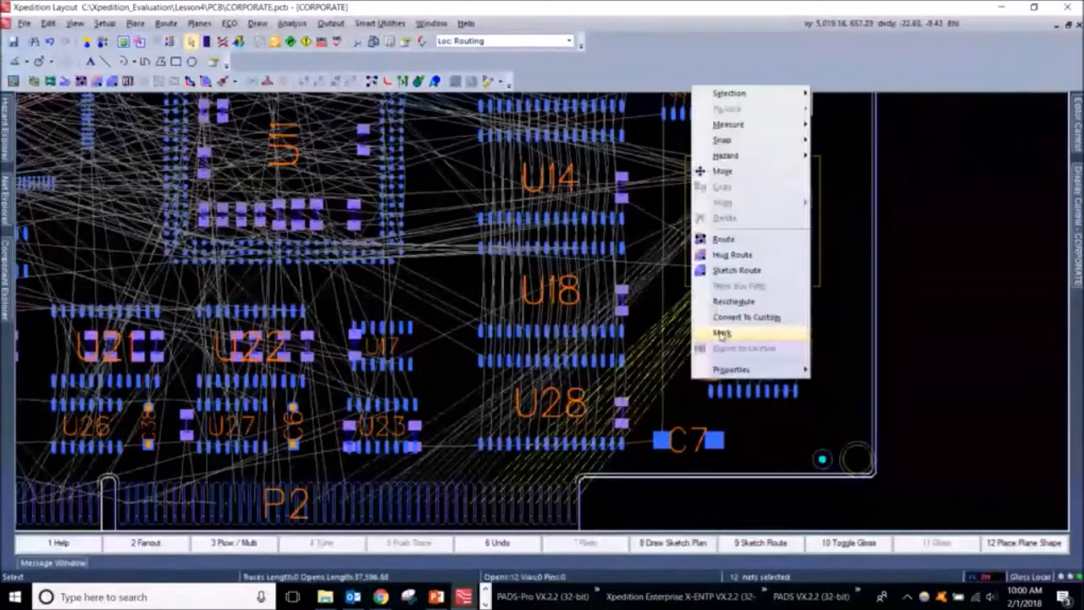
{"action": "left_click", "coordinate": [736, 335]}
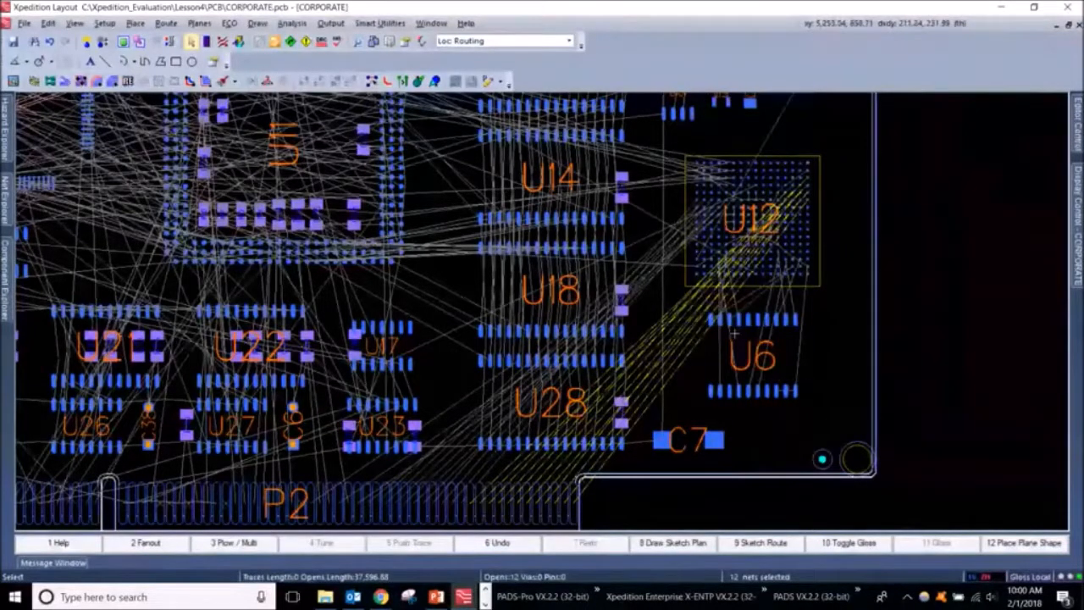
Limit the displayed netlines to those from marked nets.
{"action": "mouse_move", "coordinate": [1079, 186]}
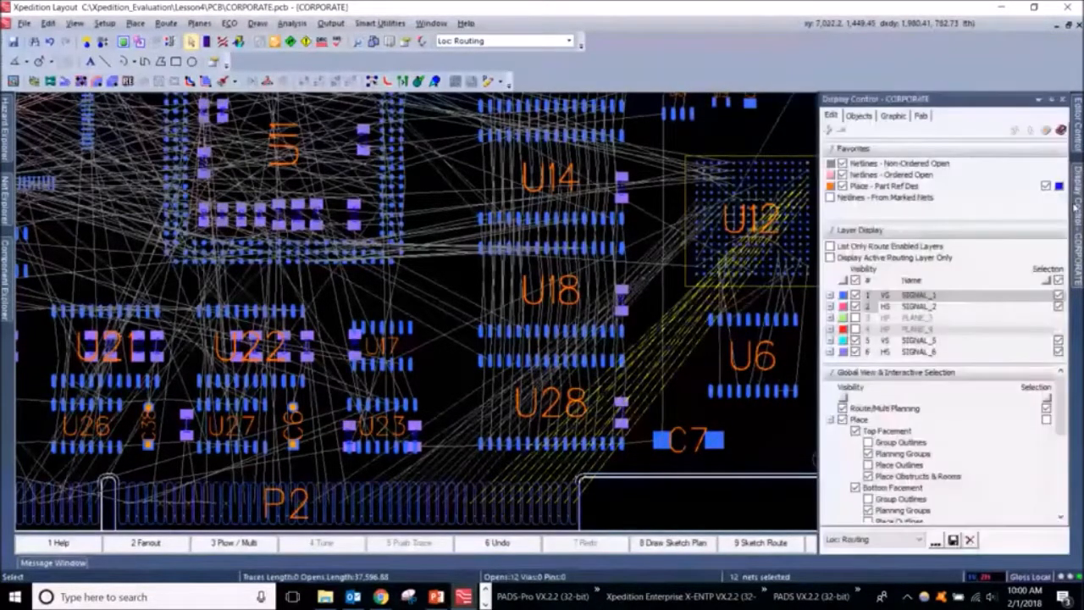
{"action": "left_click", "coordinate": [831, 198]}
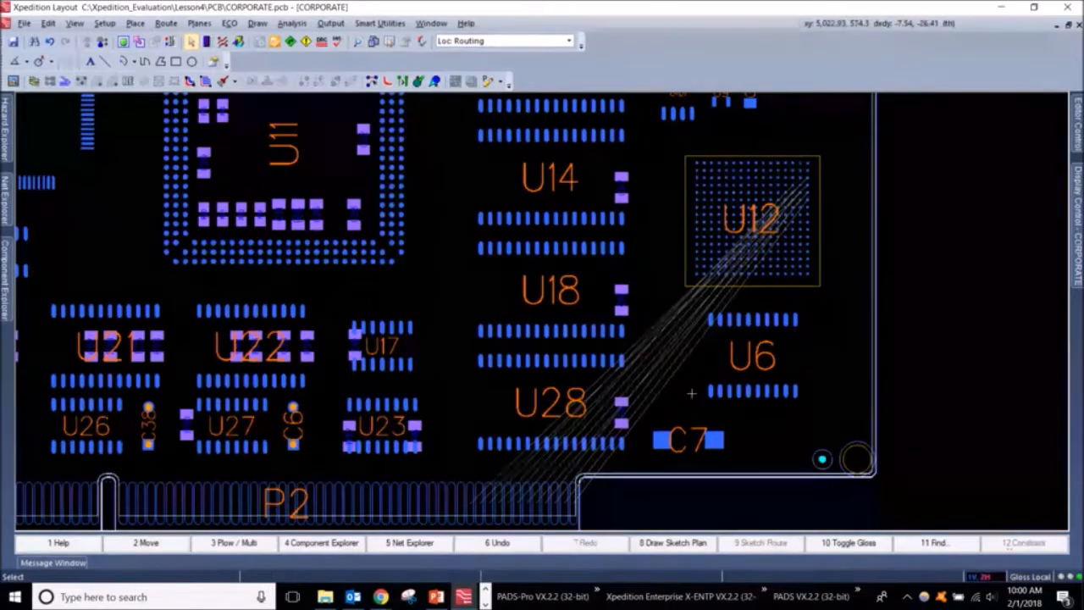
{"action": "scroll", "coordinate": [691, 393], "scroll_direction": "up", "scroll_amount": 2}
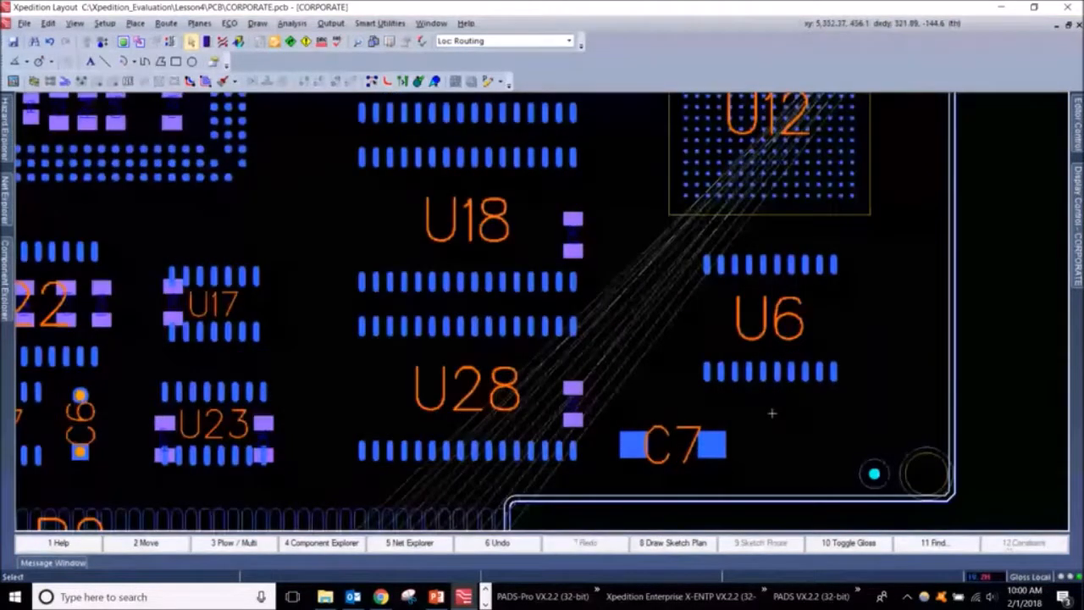
{"action": "scroll", "coordinate": [772, 412], "scroll_direction": "down", "scroll_amount": 2}
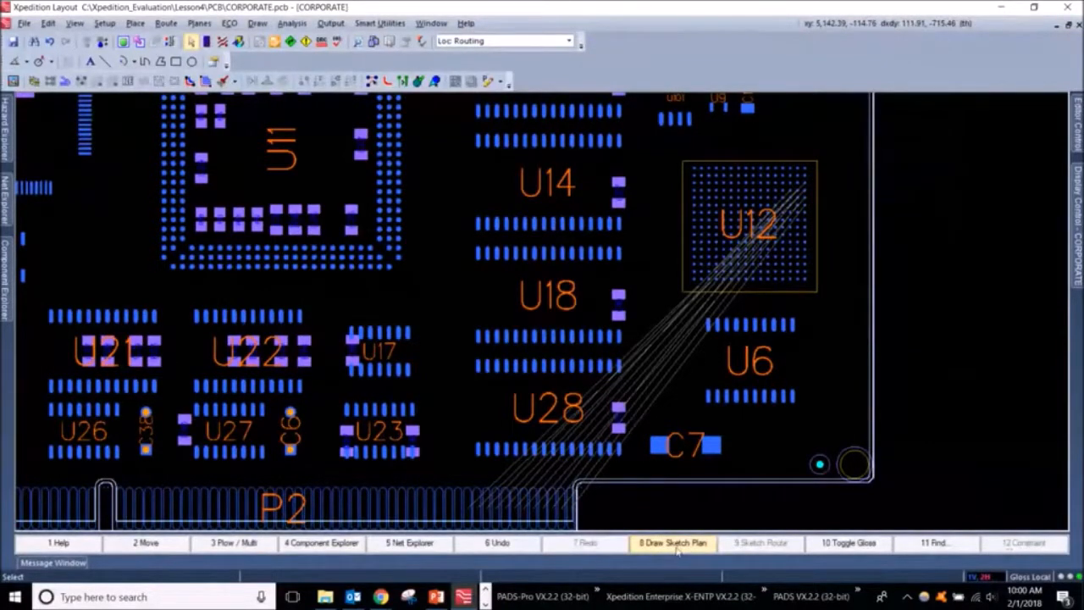
Start a sketch plan above P2, draw it diagonally over U28, and continue in freeform style across U6 and up beside U12.
{"action": "left_click", "coordinate": [684, 549]}
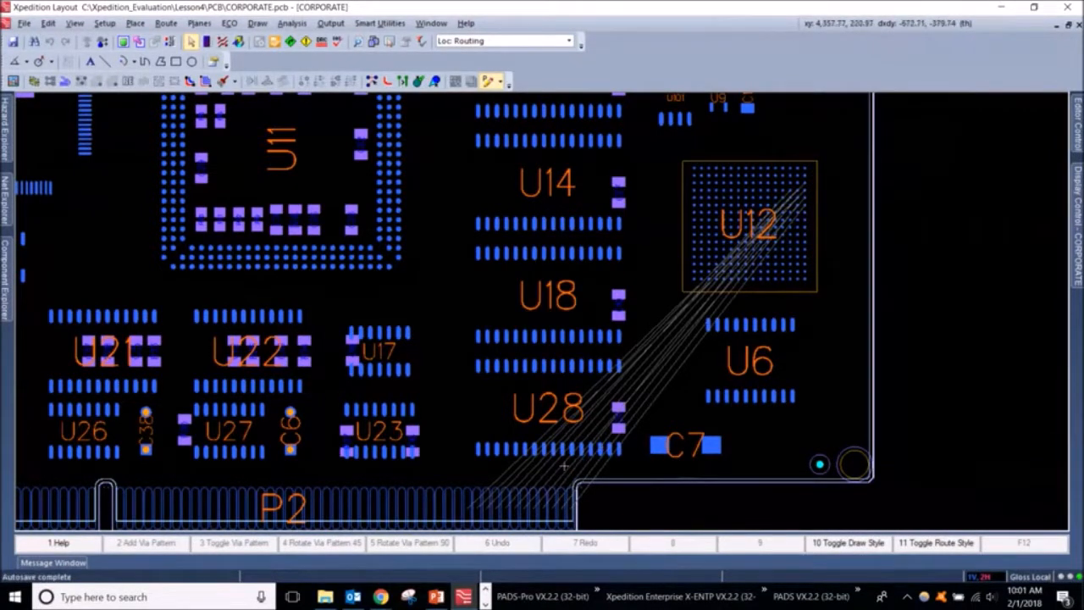
{"action": "mouse_move", "coordinate": [565, 451]}
{"action": "left_mouse_down"}
{"action": "mouse_move", "coordinate": [606, 398]}
{"action": "mouse_move", "coordinate": [674, 345]}
{"action": "mouse_move", "coordinate": [702, 355]}
{"action": "mouse_move", "coordinate": [897, 349]}
{"action": "mouse_move", "coordinate": [962, 326]}
{"action": "mouse_move", "coordinate": [851, 359]}
{"action": "mouse_move", "coordinate": [817, 359]}
{"action": "mouse_move", "coordinate": [841, 336]}
{"action": "mouse_move", "coordinate": [783, 355]}
{"action": "mouse_move", "coordinate": [658, 359]}
{"action": "mouse_move", "coordinate": [792, 344]}
{"action": "mouse_move", "coordinate": [956, 294]}
{"action": "mouse_move", "coordinate": [1005, 234]}
{"action": "mouse_move", "coordinate": [973, 130]}
{"action": "mouse_move", "coordinate": [965, 314]}
{"action": "mouse_move", "coordinate": [938, 343]}
{"action": "mouse_move", "coordinate": [781, 403]}
{"action": "left_mouse_up"}
{"action": "scroll", "coordinate": [690, 355], "scroll_direction": "up", "scroll_amount": 3}
{"action": "scroll", "coordinate": [957, 293], "scroll_direction": "down", "scroll_amount": 1}
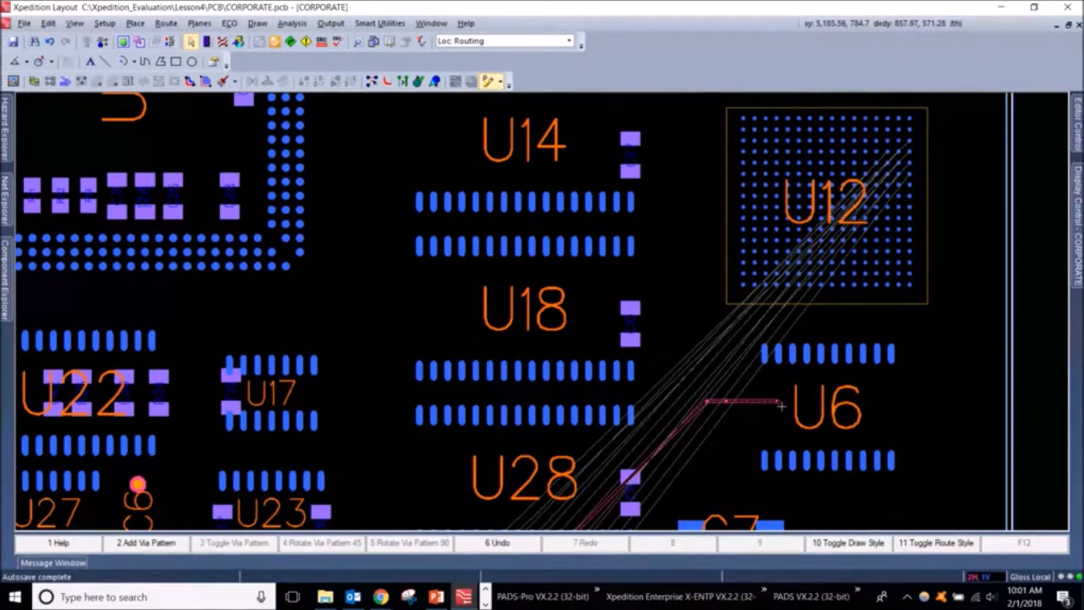
{"action": "mouse_move", "coordinate": [781, 406]}
{"action": "left_mouse_down"}
{"action": "mouse_move", "coordinate": [815, 405]}
{"action": "mouse_move", "coordinate": [931, 350]}
{"action": "mouse_move", "coordinate": [964, 286]}
{"action": "mouse_move", "coordinate": [952, 206]}
{"action": "mouse_move", "coordinate": [965, 184]}
{"action": "mouse_move", "coordinate": [981, 188]}
{"action": "mouse_move", "coordinate": [966, 188]}
{"action": "mouse_move", "coordinate": [951, 210]}
{"action": "mouse_move", "coordinate": [925, 358]}
{"action": "mouse_move", "coordinate": [788, 404]}
{"action": "mouse_move", "coordinate": [730, 402]}
{"action": "mouse_move", "coordinate": [918, 389]}
{"action": "mouse_move", "coordinate": [942, 371]}
{"action": "mouse_move", "coordinate": [966, 337]}
{"action": "mouse_move", "coordinate": [982, 273]}
{"action": "mouse_move", "coordinate": [972, 173]}
{"action": "left_mouse_up"}
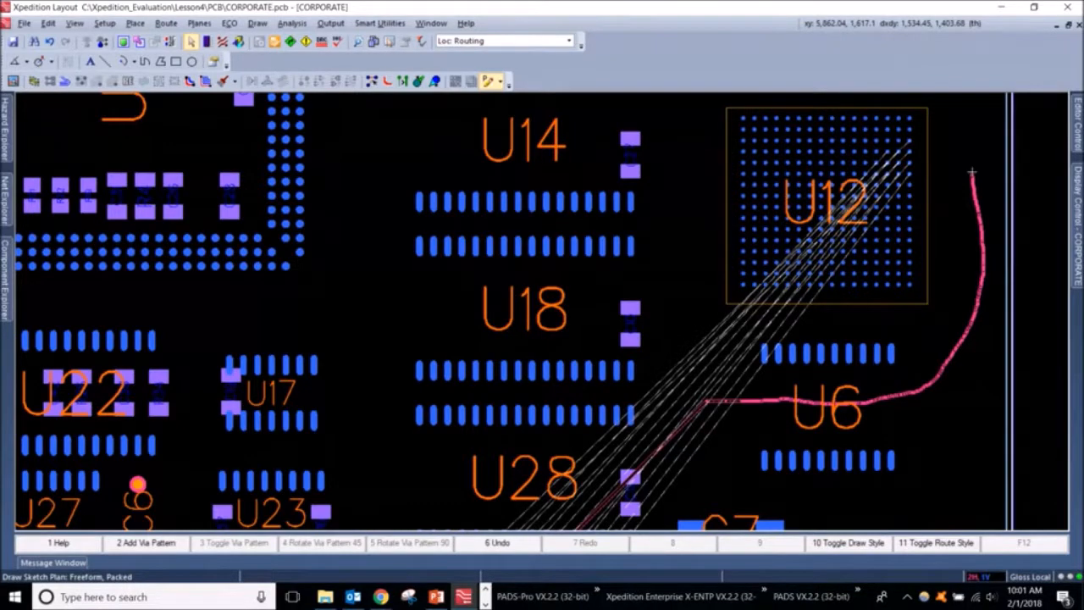
Add a via pattern to the sketch plan beside U12, end the plan at U12's edge, and clear the selection.
{"action": "key", "text": "F2"}
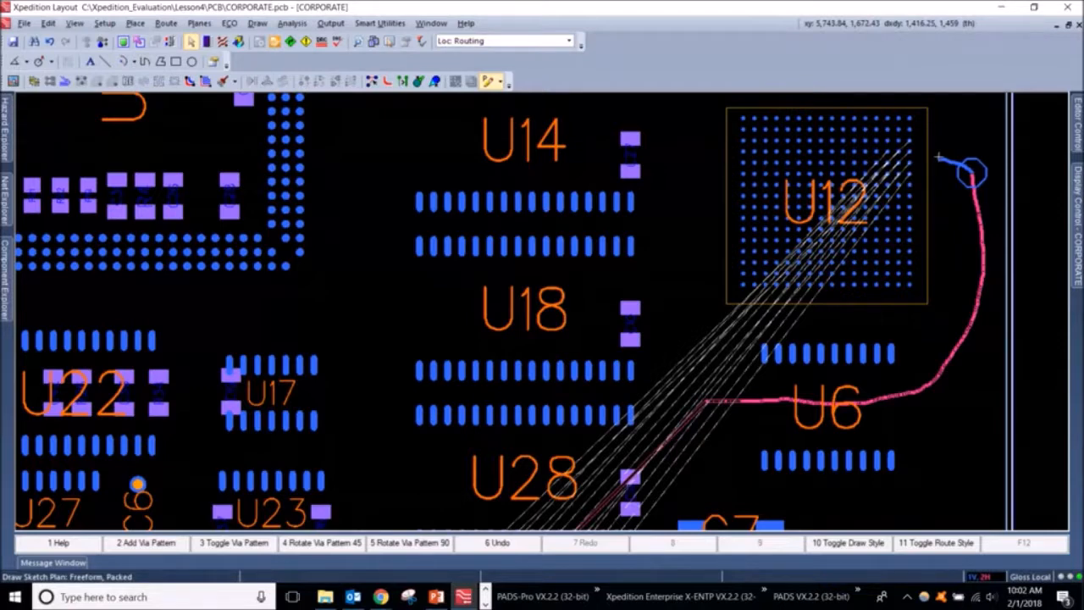
{"action": "double_click", "coordinate": [938, 156]}
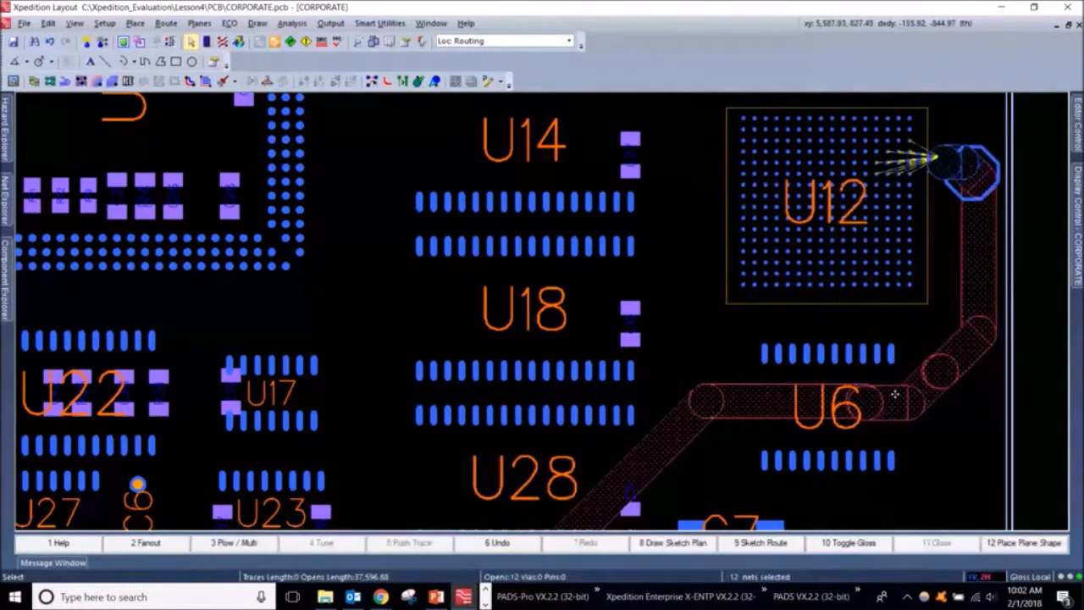
{"action": "scroll", "coordinate": [921, 322], "scroll_direction": "down", "scroll_amount": 1}
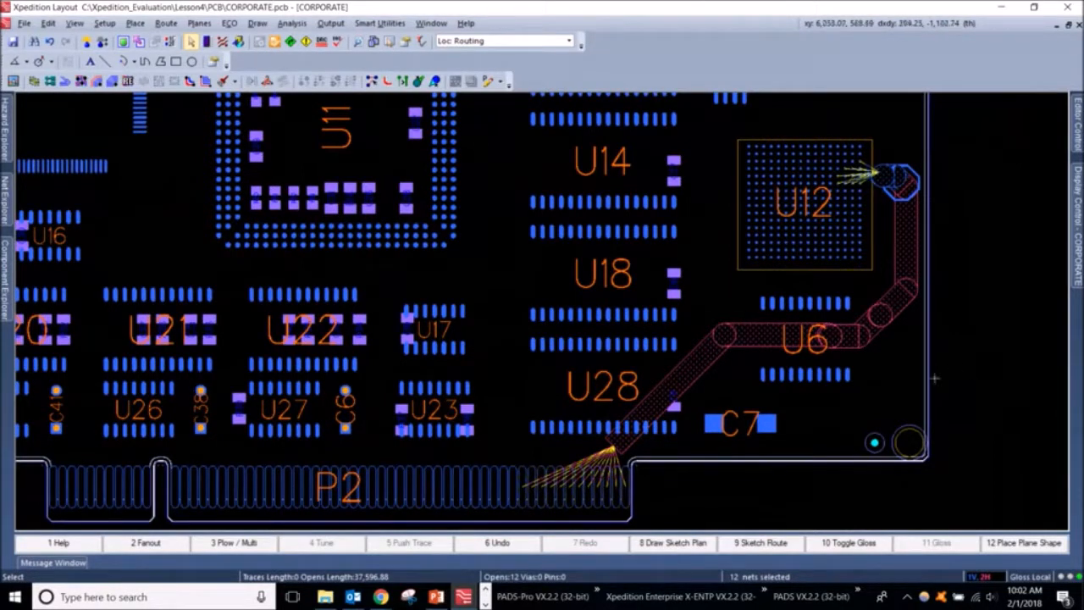
{"action": "left_click", "coordinate": [905, 397]}
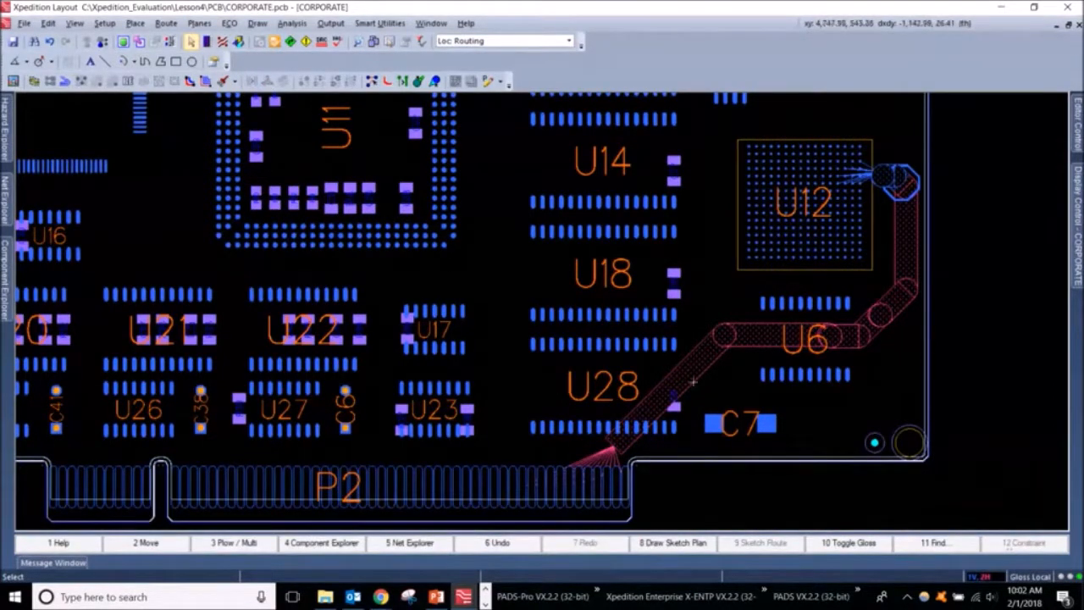
Reshape the sketch plan by moving its diagonal leg farther over U28 and adjusting the segments running across and beyond U6.
{"action": "scroll", "coordinate": [756, 350], "scroll_direction": "up", "scroll_amount": 1}
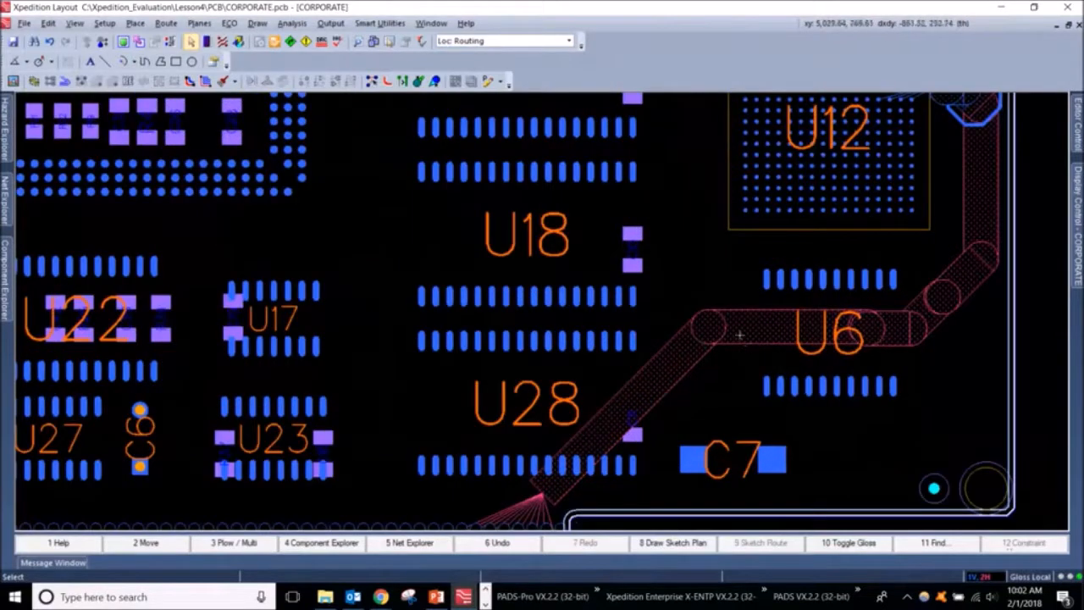
{"action": "left_click", "coordinate": [745, 334]}
{"action": "mouse_move", "coordinate": [745, 334]}
{"action": "left_mouse_down"}
{"action": "mouse_move", "coordinate": [691, 346]}
{"action": "mouse_move", "coordinate": [670, 365]}
{"action": "mouse_move", "coordinate": [688, 384]}
{"action": "mouse_move", "coordinate": [627, 348]}
{"action": "mouse_move", "coordinate": [584, 347]}
{"action": "left_mouse_up"}
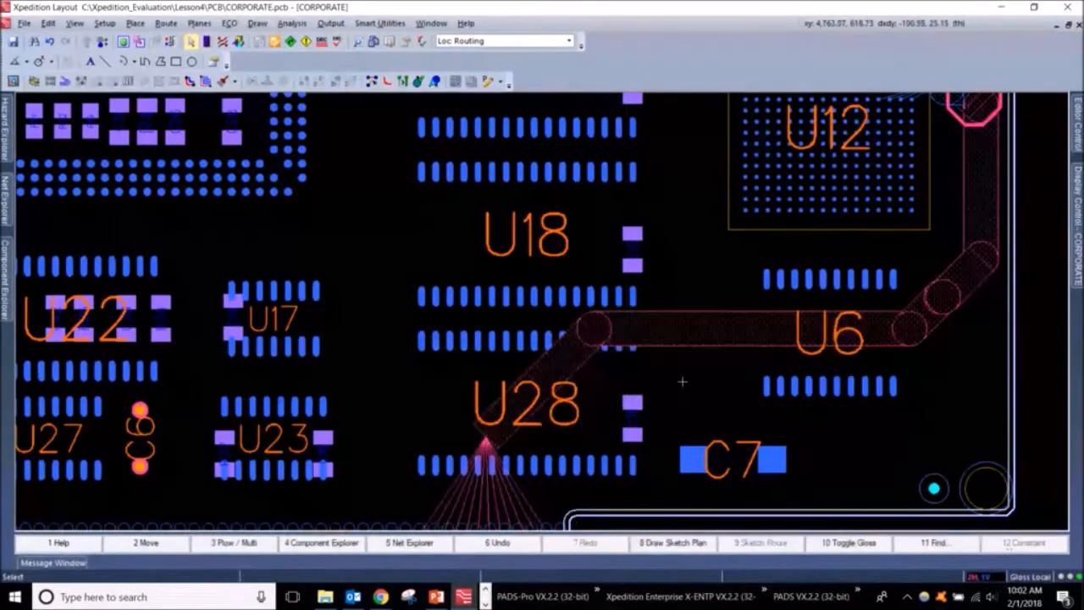
{"action": "scroll", "coordinate": [838, 326], "scroll_direction": "down", "scroll_amount": 2}
{"action": "left_click_drag", "start_coordinate": [753, 327], "coordinate": [754, 348]}
{"action": "mouse_move", "coordinate": [878, 325]}
{"action": "left_mouse_down"}
{"action": "mouse_move", "coordinate": [898, 336]}
{"action": "mouse_move", "coordinate": [857, 310]}
{"action": "left_mouse_up"}
{"action": "left_click_drag", "start_coordinate": [779, 351], "coordinate": [775, 335]}
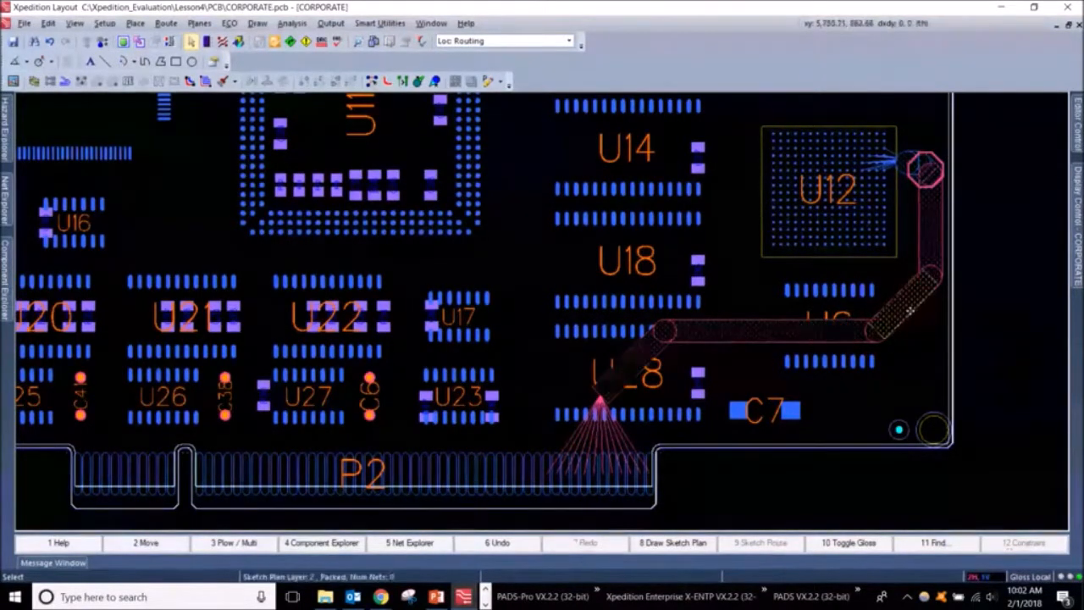
Route the U12-to-P2 nets along the sketch plan, and inspect the resulting traces and vias at P2 and U12.
{"action": "right_click", "coordinate": [911, 313]}
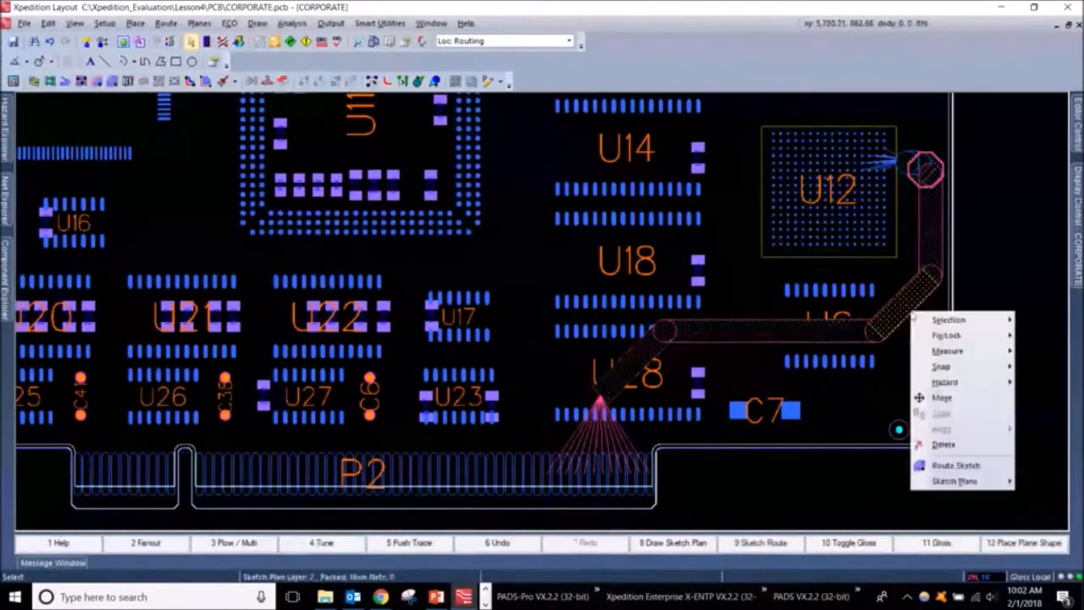
{"action": "left_click", "coordinate": [957, 466]}
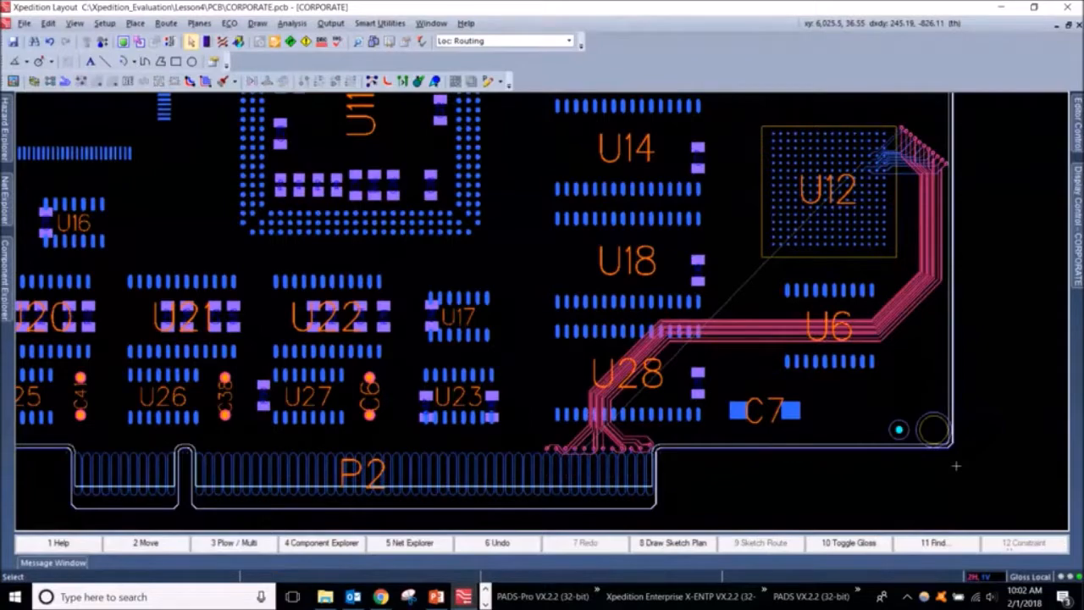
{"action": "scroll", "coordinate": [675, 428], "scroll_direction": "up", "scroll_amount": 1}
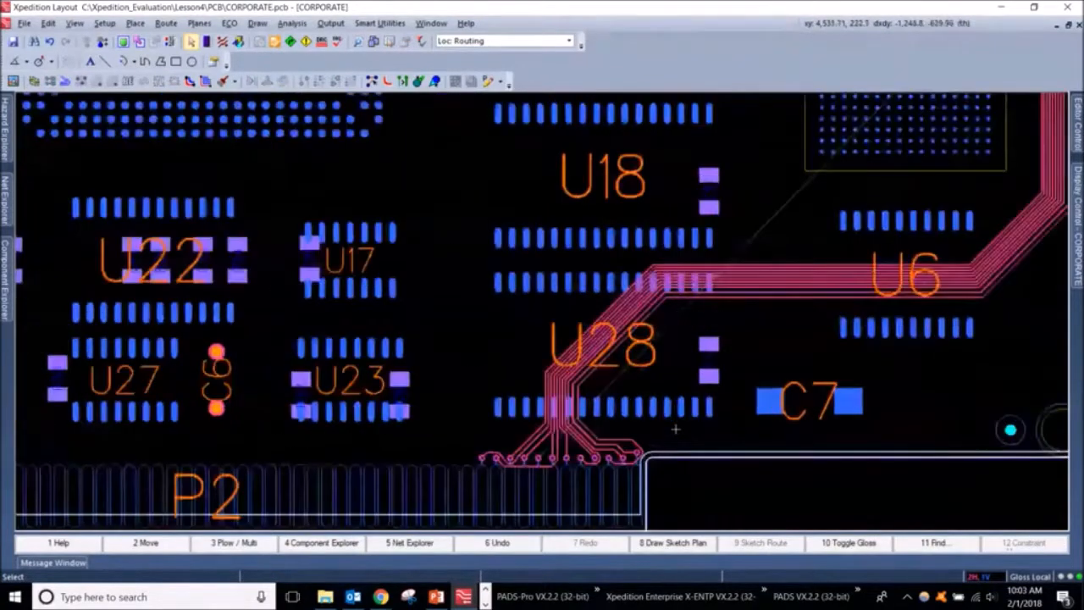
{"action": "scroll", "coordinate": [675, 428], "scroll_direction": "up", "scroll_amount": 1}
{"action": "middle_click_drag", "start_coordinate": [821, 329], "coordinate": [840, 191]}
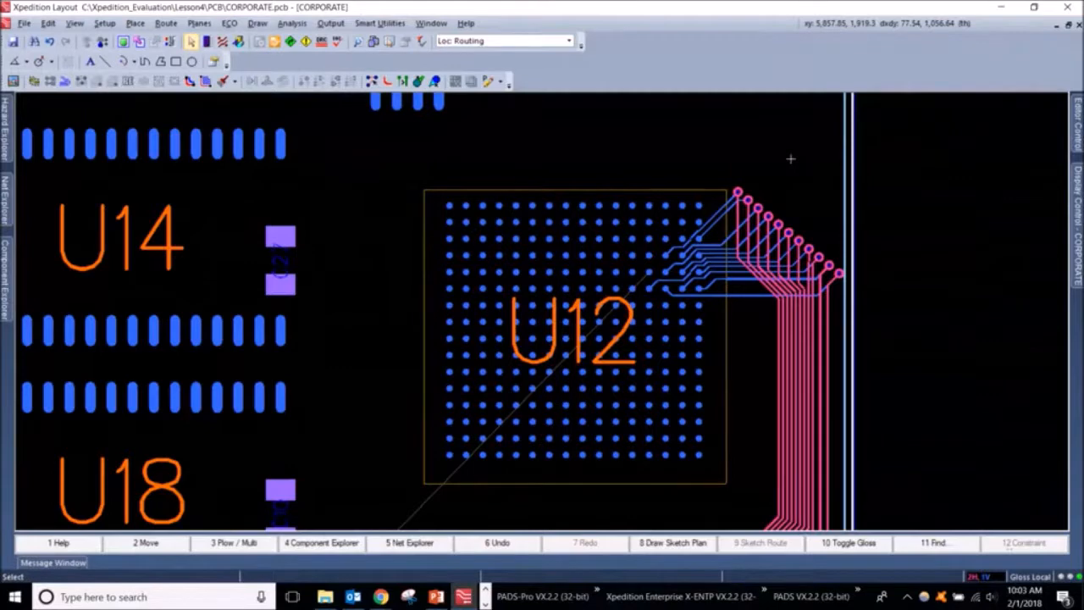
{"action": "middle_click_drag", "start_coordinate": [782, 177], "coordinate": [784, 222]}
{"action": "scroll", "coordinate": [644, 444], "scroll_direction": "up", "scroll_amount": 1}
Move the lowest horizontal trace across U6 upward, pushing the neighbouring traces toward U6's upper pad row.
{"action": "scroll", "coordinate": [643, 444], "scroll_direction": "up", "scroll_amount": 4}
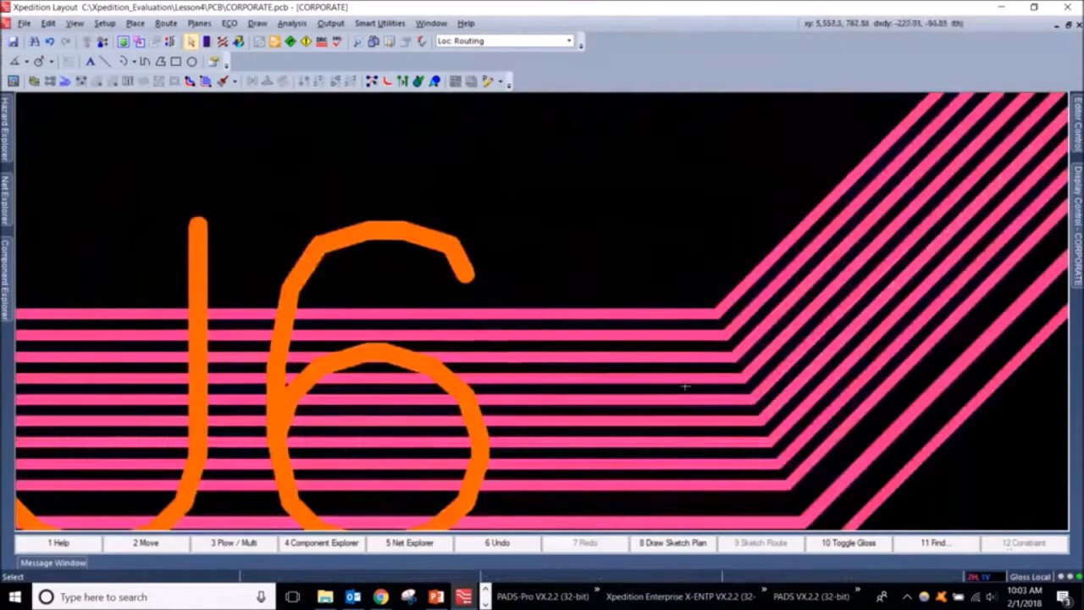
{"action": "scroll", "coordinate": [669, 428], "scroll_direction": "down", "scroll_amount": 1}
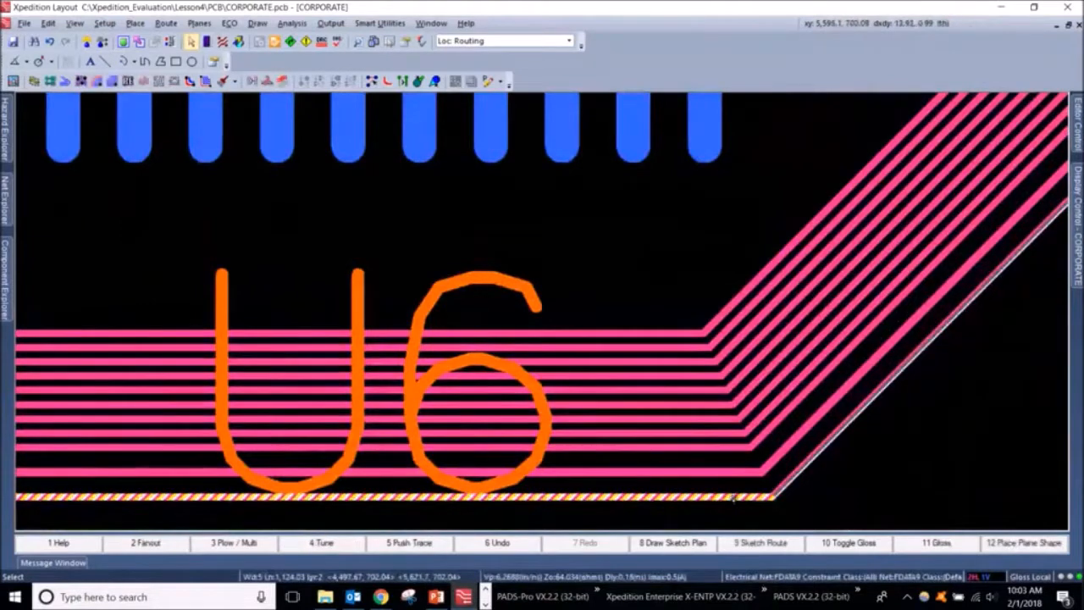
{"action": "left_click_drag", "start_coordinate": [728, 496], "coordinate": [741, 398]}
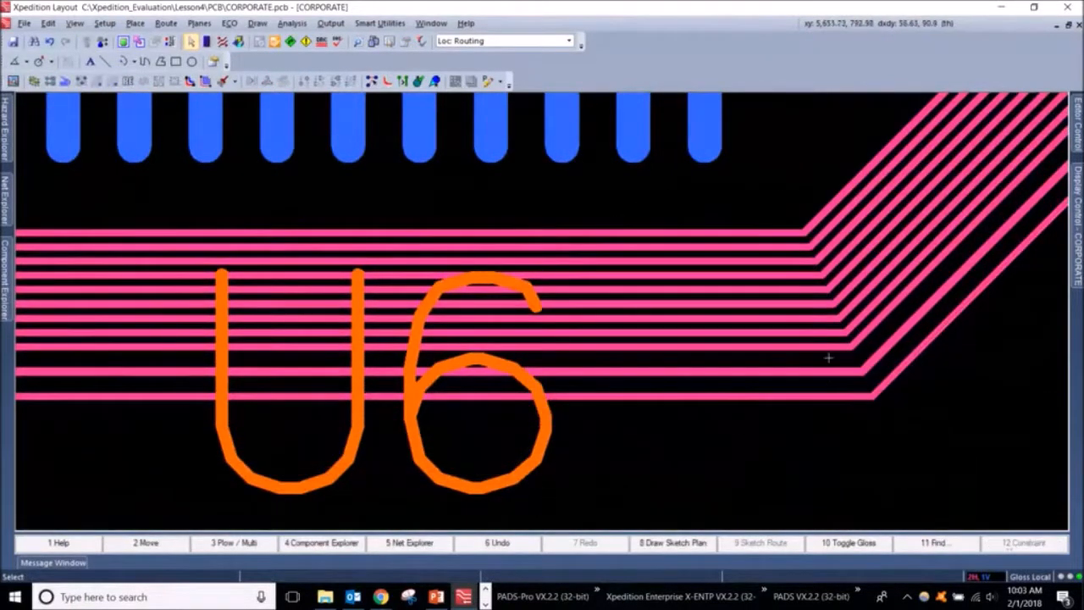
{"action": "scroll", "coordinate": [879, 370], "scroll_direction": "down", "scroll_amount": 1}
{"action": "middle_click_drag", "start_coordinate": [902, 375], "coordinate": [958, 346]}
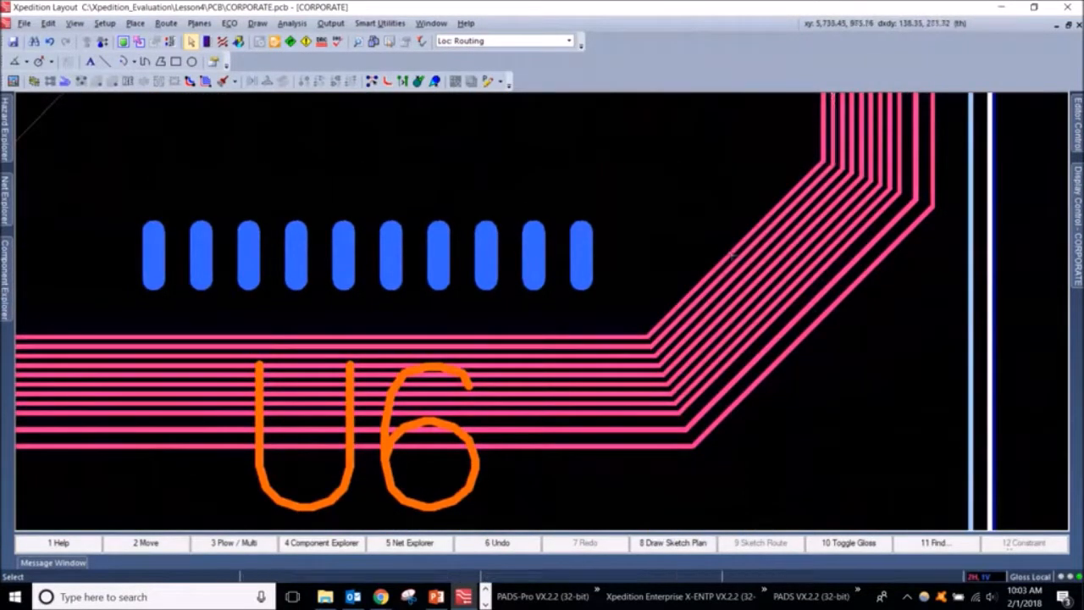
Shift the diagonal bus section beyond U6 toward U12 by moving its innermost and outermost traces.
{"action": "left_click", "coordinate": [736, 251]}
{"action": "mouse_move", "coordinate": [736, 252]}
{"action": "left_mouse_down"}
{"action": "mouse_move", "coordinate": [898, 237]}
{"action": "mouse_move", "coordinate": [773, 280]}
{"action": "mouse_move", "coordinate": [809, 310]}
{"action": "mouse_move", "coordinate": [813, 297]}
{"action": "mouse_move", "coordinate": [734, 235]}
{"action": "left_mouse_up"}
{"action": "left_click", "coordinate": [829, 309]}
{"action": "left_click_drag", "start_coordinate": [830, 308], "coordinate": [801, 279]}
{"action": "left_click", "coordinate": [806, 288]}
Move the uppermost horizontal trace across U6 slightly away from its upper pad row, pushing the adjacent traces.
{"action": "scroll", "coordinate": [806, 288], "scroll_direction": "down", "scroll_amount": 1}
{"action": "mouse_move", "coordinate": [499, 320]}
{"action": "left_mouse_down"}
{"action": "mouse_move", "coordinate": [499, 372]}
{"action": "mouse_move", "coordinate": [504, 328]}
{"action": "left_mouse_up"}
{"action": "scroll", "coordinate": [503, 324], "scroll_direction": "up", "scroll_amount": 2}
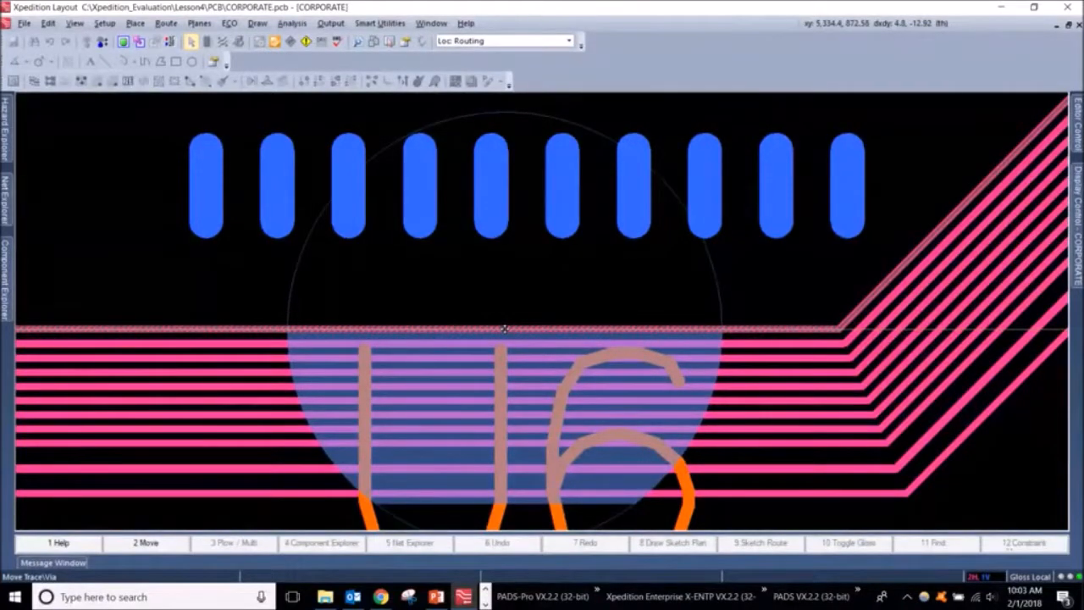
{"action": "left_click", "coordinate": [504, 328]}
{"action": "scroll", "coordinate": [537, 273], "scroll_direction": "down", "scroll_amount": 3}
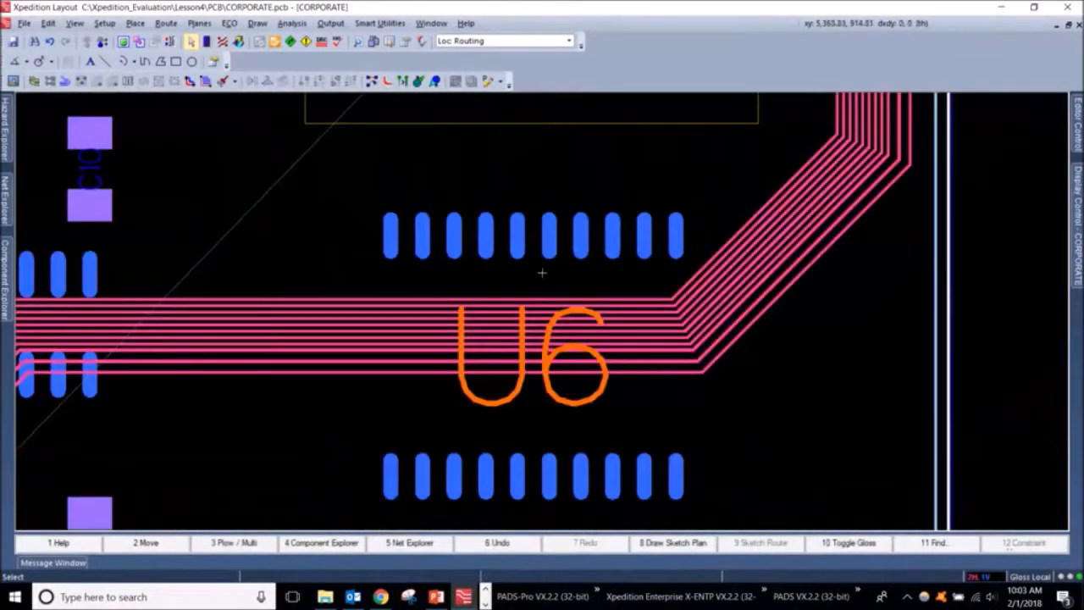
Examine the routed bus and the widths of its traces where they cross U12's outline.
{"action": "scroll", "coordinate": [554, 259], "scroll_direction": "down", "scroll_amount": 4}
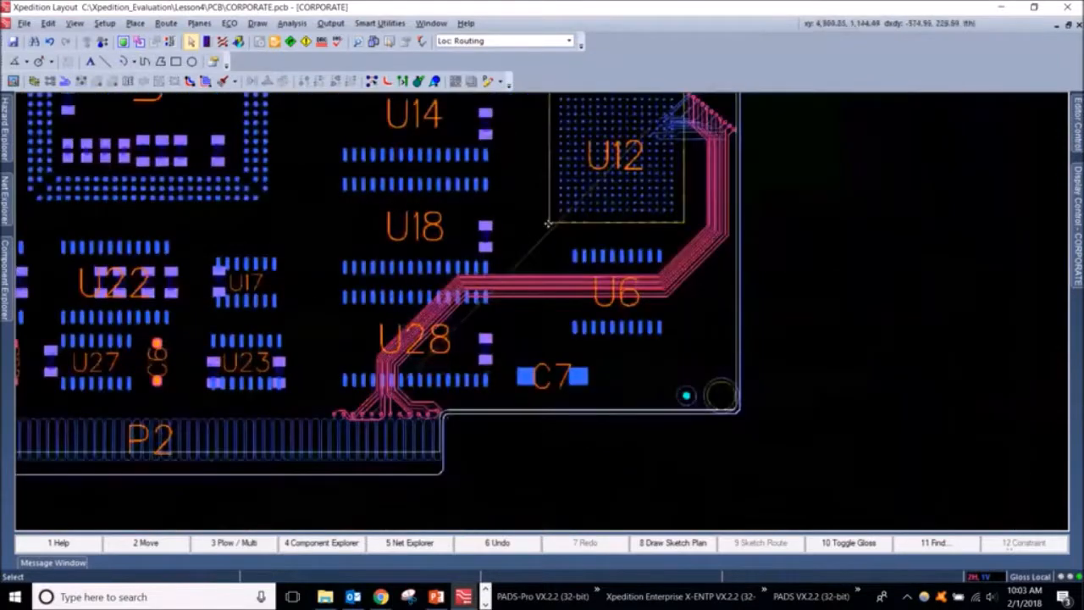
{"action": "scroll", "coordinate": [703, 198], "scroll_direction": "up", "scroll_amount": 3}
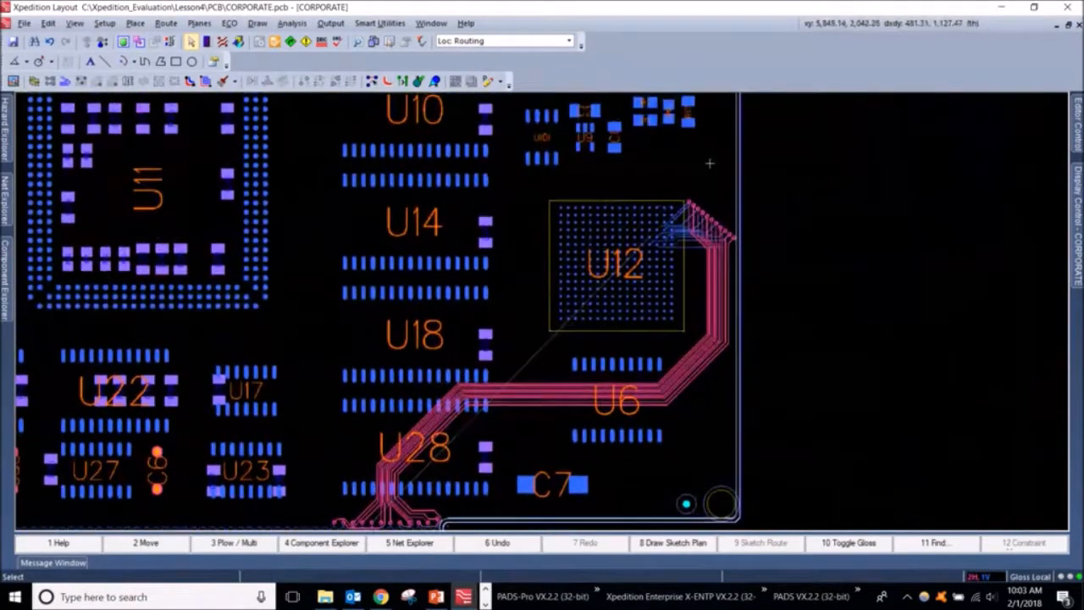
{"action": "scroll", "coordinate": [694, 254], "scroll_direction": "up", "scroll_amount": 2}
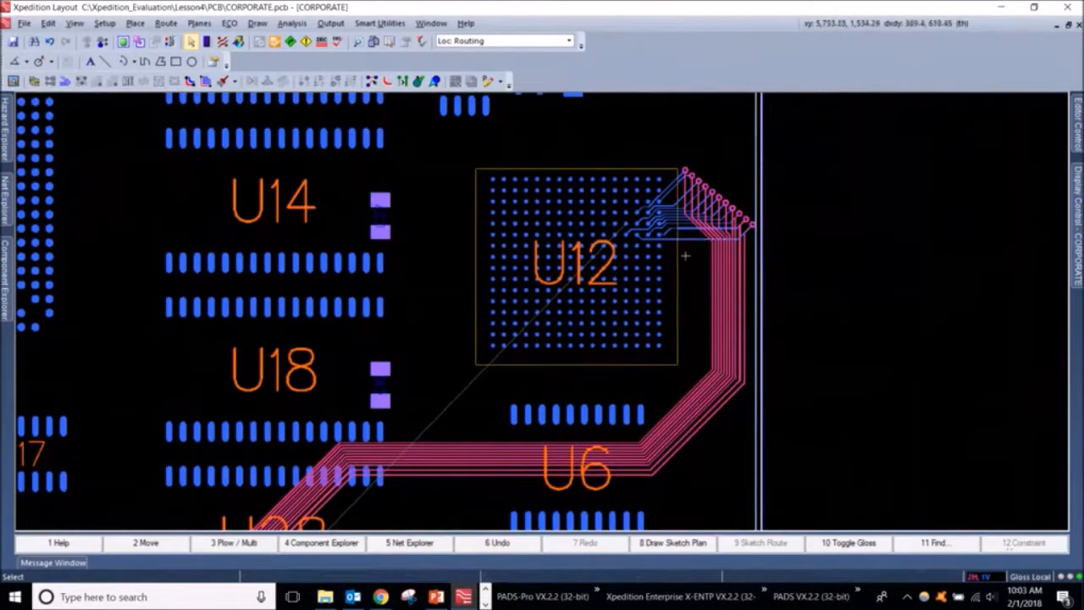
{"action": "scroll", "coordinate": [675, 231], "scroll_direction": "up", "scroll_amount": 5}
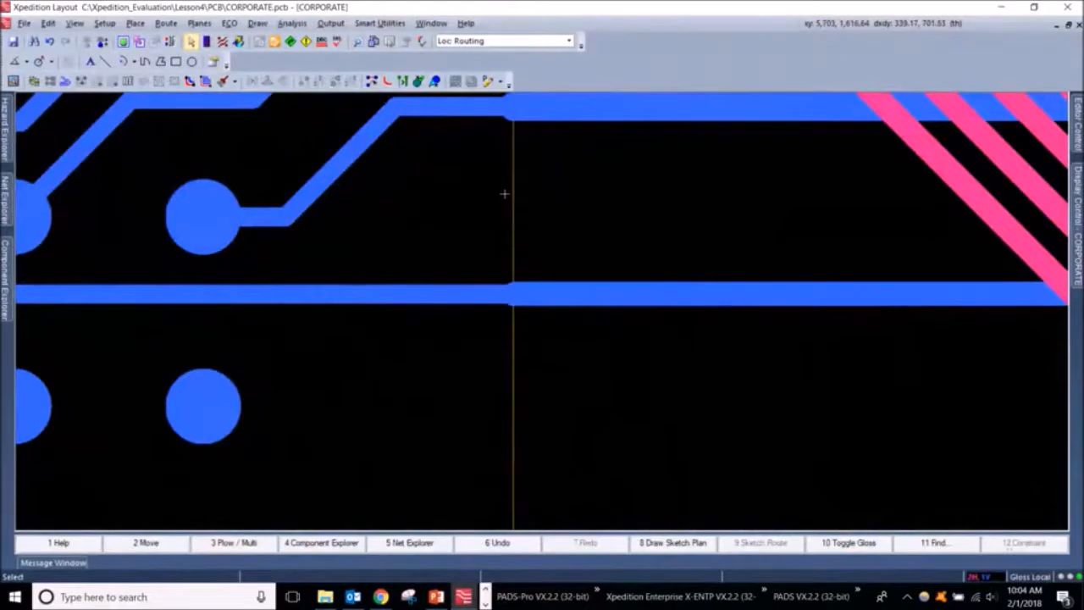
{"action": "scroll", "coordinate": [608, 207], "scroll_direction": "up", "scroll_amount": 4}
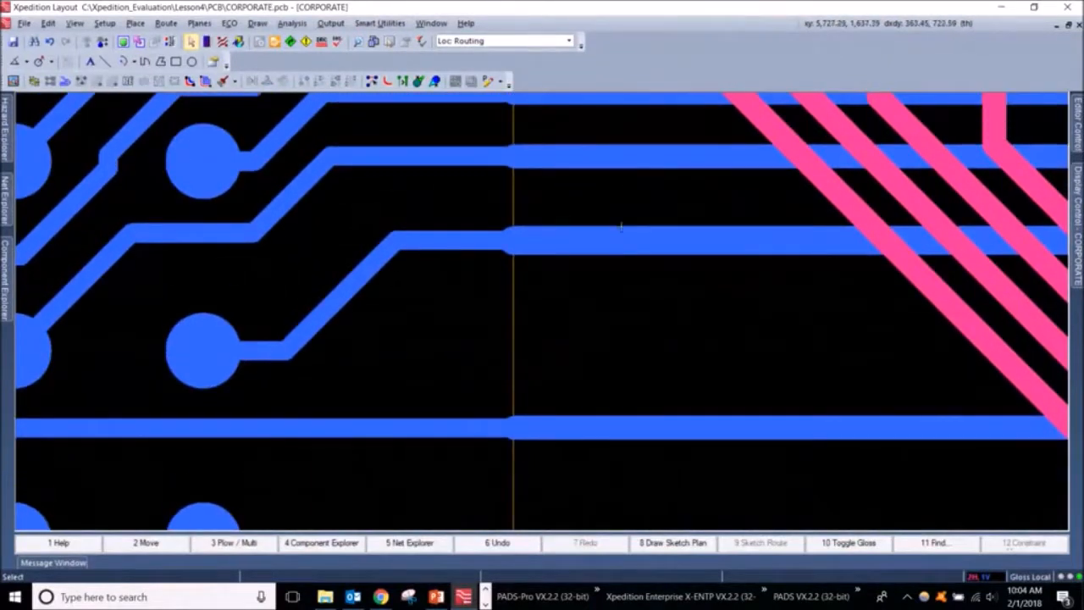
Inspect the properties of the rule area outline around U12, including its name and layer.
{"action": "scroll", "coordinate": [621, 223], "scroll_direction": "up", "scroll_amount": 2}
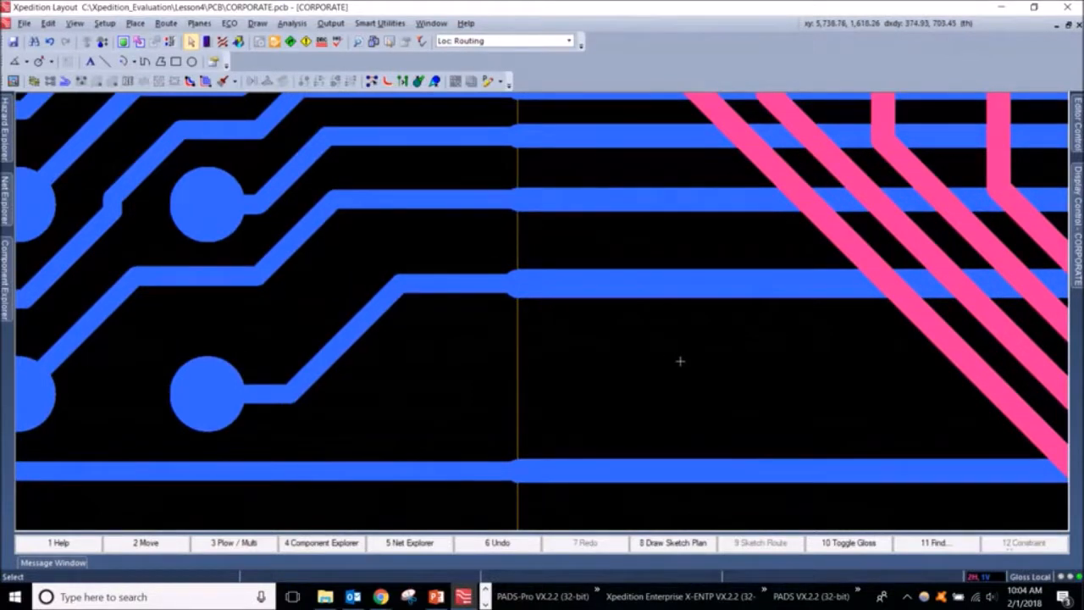
{"action": "scroll", "coordinate": [680, 361], "scroll_direction": "down", "scroll_amount": 2}
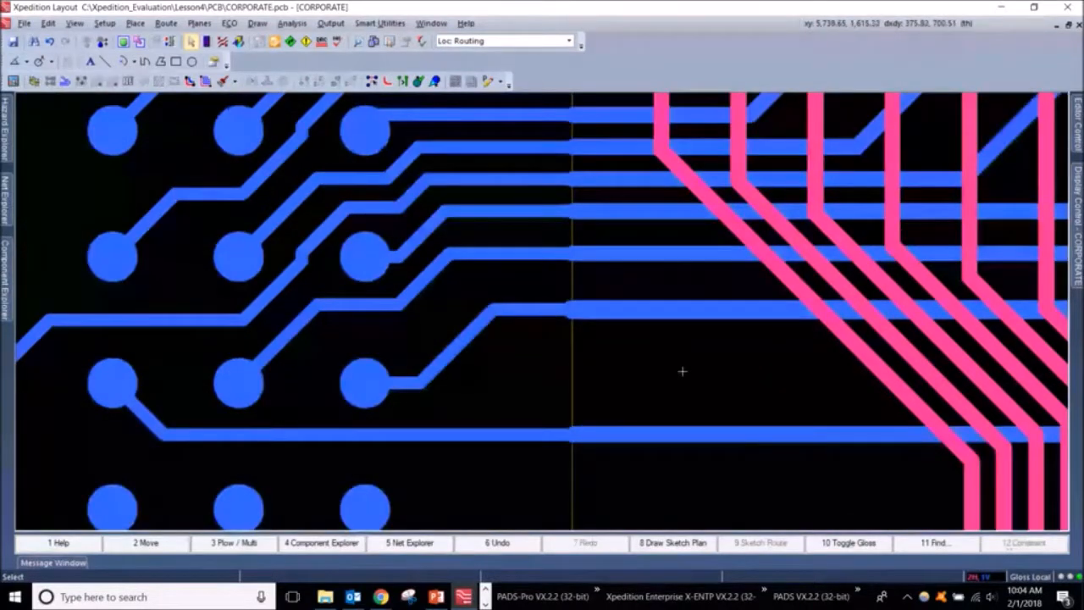
{"action": "left_click", "coordinate": [573, 358]}
{"action": "right_click", "coordinate": [610, 349]}
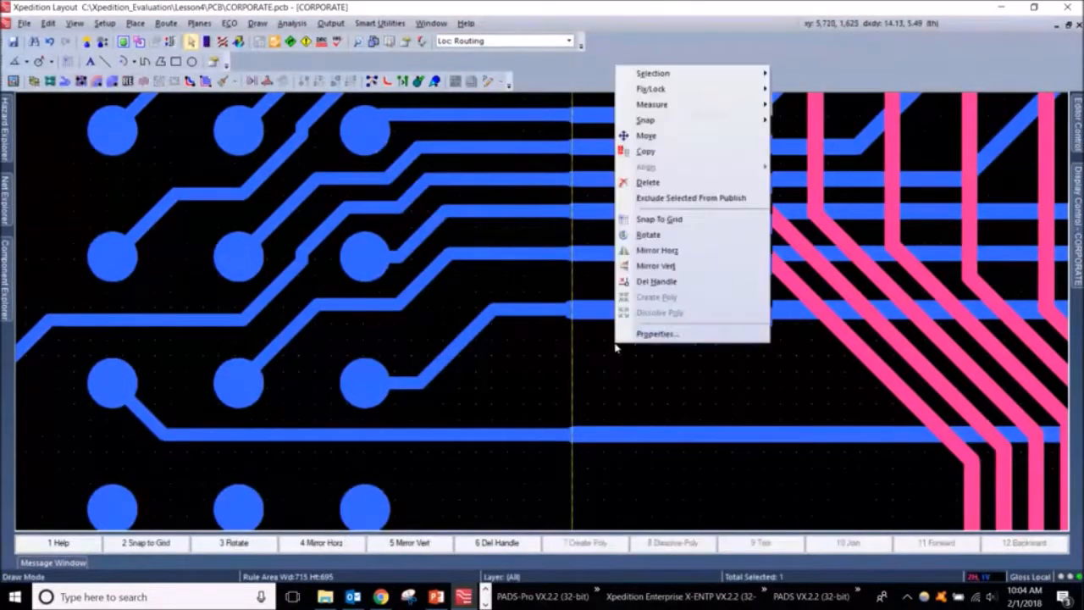
{"action": "left_click", "coordinate": [666, 336]}
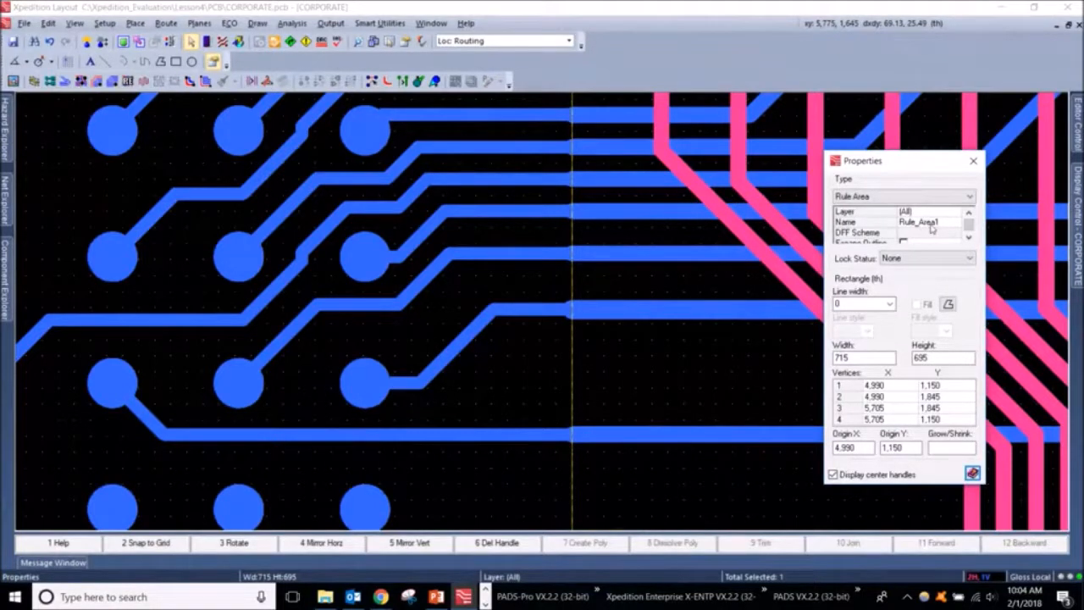
{"action": "left_click", "coordinate": [974, 162]}
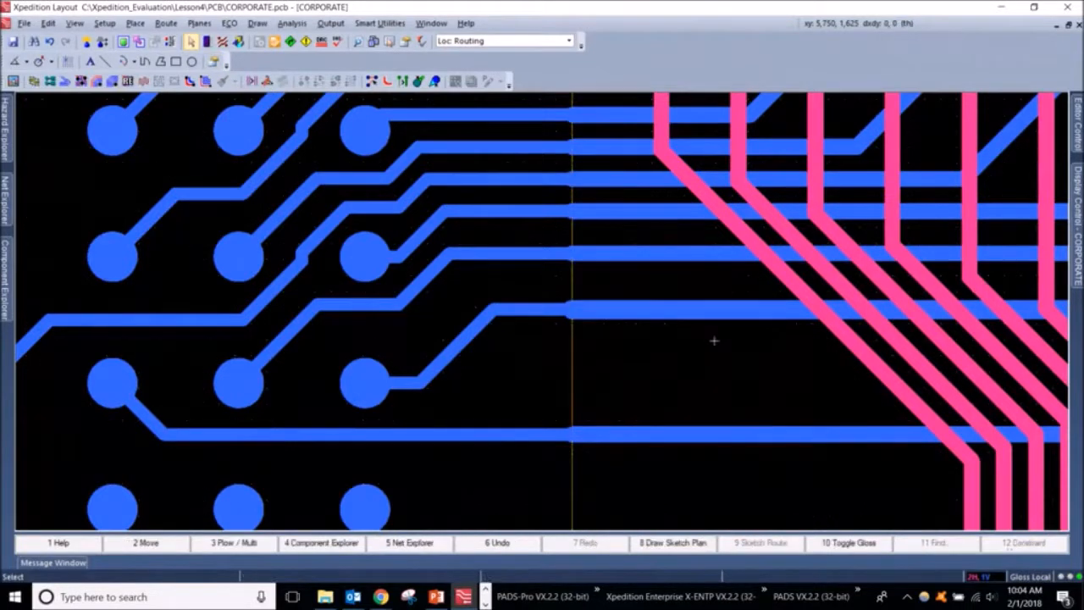
Compare the widths of the FCLOCK trace outside and inside the rule area around U12.
{"action": "left_click", "coordinate": [719, 309]}
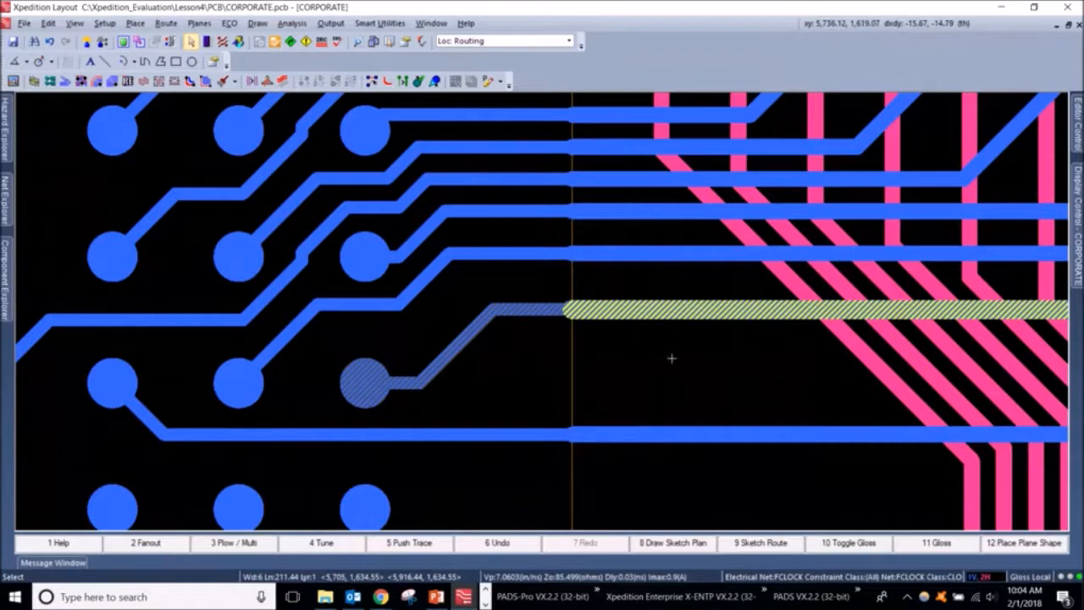
{"action": "left_click", "coordinate": [588, 346]}
{"action": "left_click", "coordinate": [537, 308]}
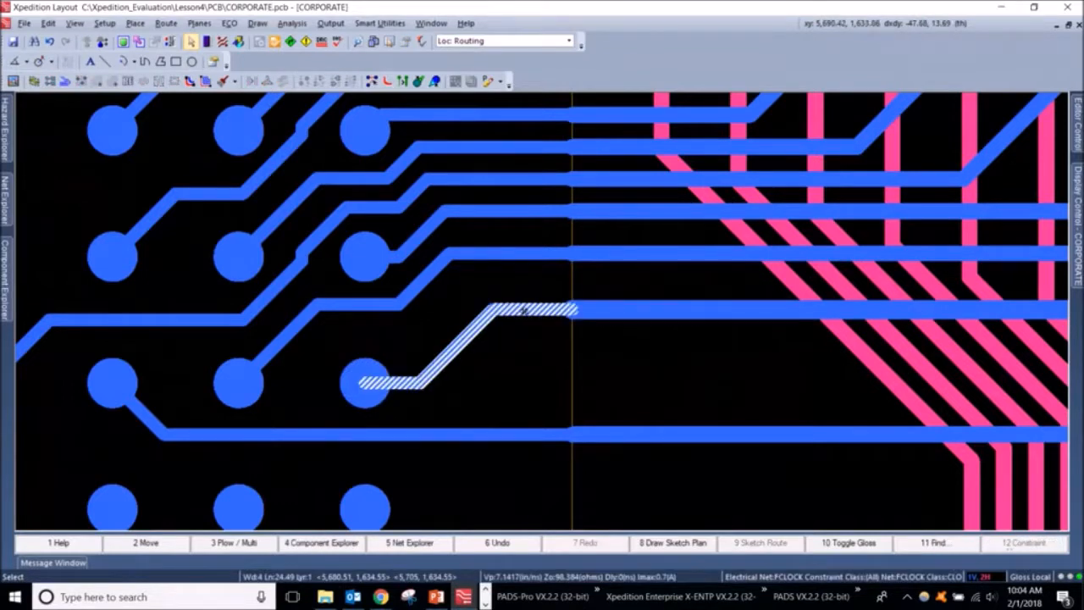
{"action": "left_click", "coordinate": [525, 310]}
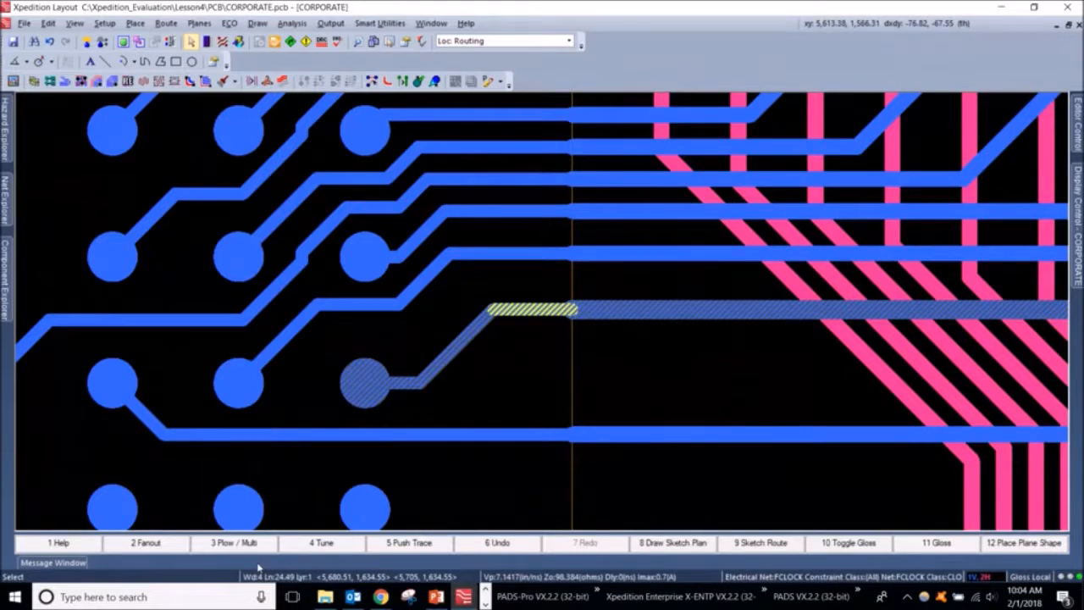
{"action": "left_click", "coordinate": [733, 337]}
{"action": "scroll", "coordinate": [734, 337], "scroll_direction": "down", "scroll_amount": 2}
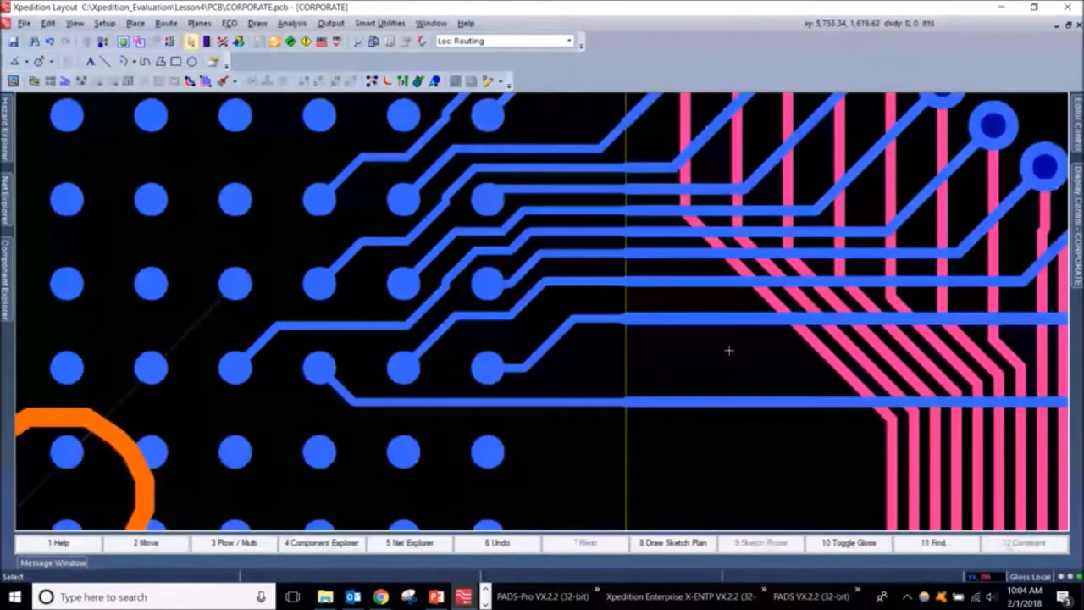
{"action": "scroll", "coordinate": [728, 350], "scroll_direction": "down", "scroll_amount": 4}
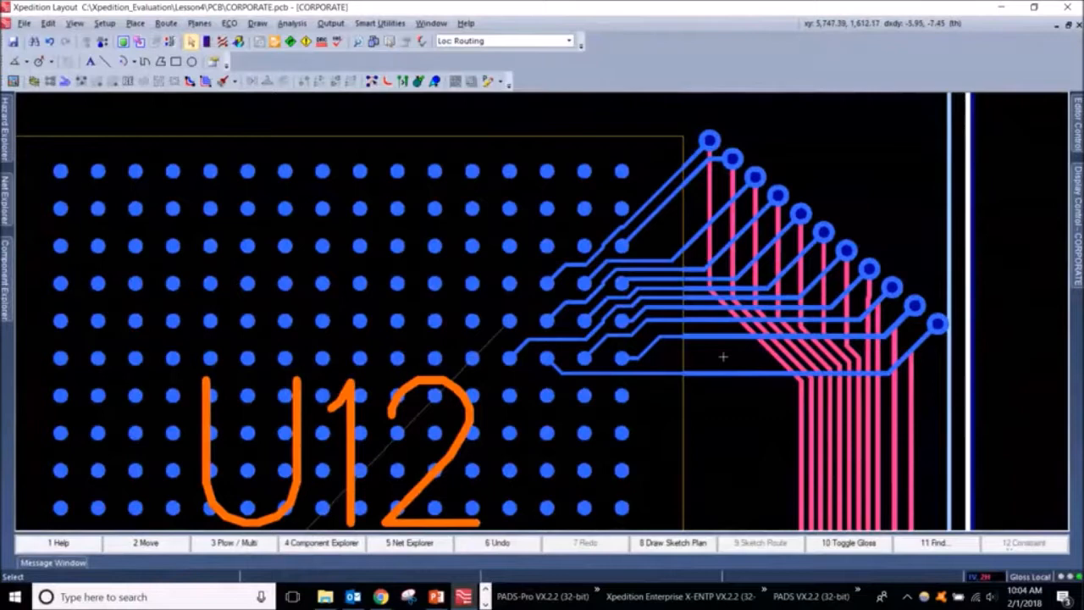
{"action": "scroll", "coordinate": [724, 356], "scroll_direction": "up", "scroll_amount": 4}
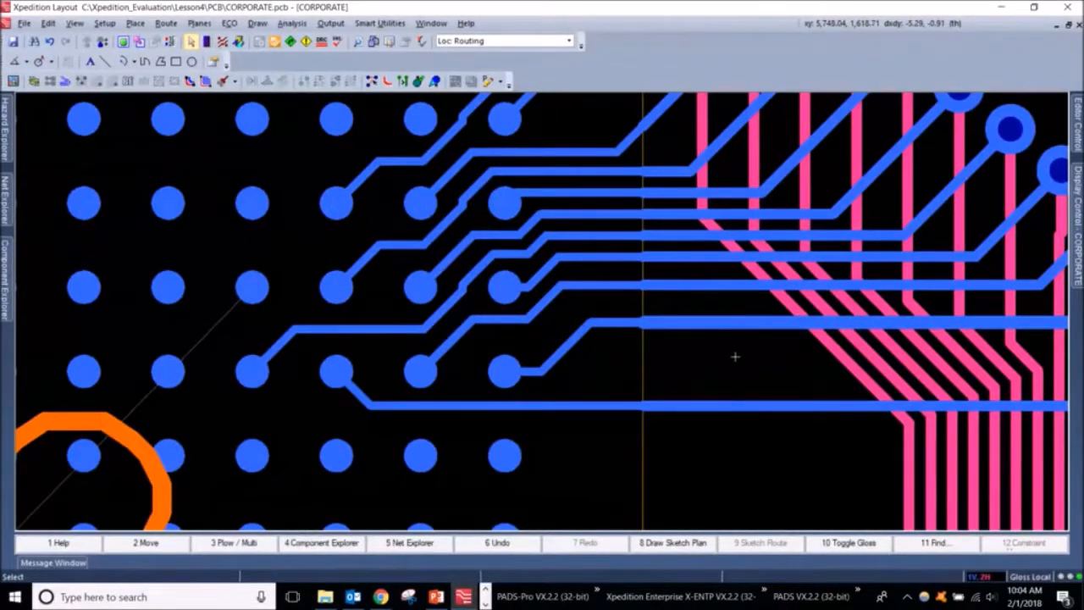
Display the ordered and non-ordered open netlines and keep Display Control docked beside the board view.
{"action": "scroll", "coordinate": [735, 356], "scroll_direction": "down", "scroll_amount": 10}
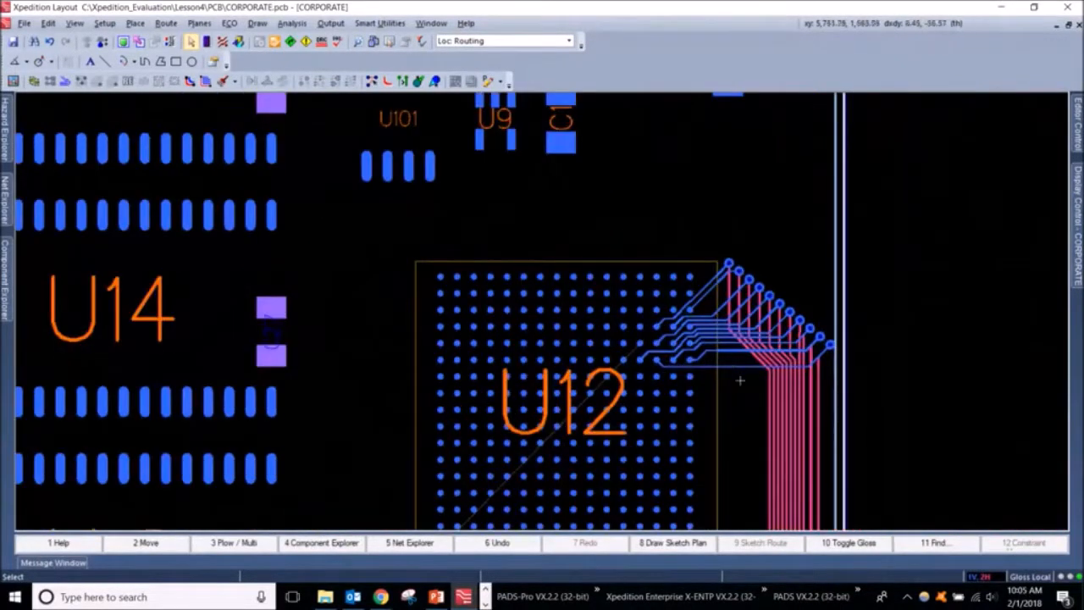
{"action": "scroll", "coordinate": [730, 309], "scroll_direction": "down", "scroll_amount": 3}
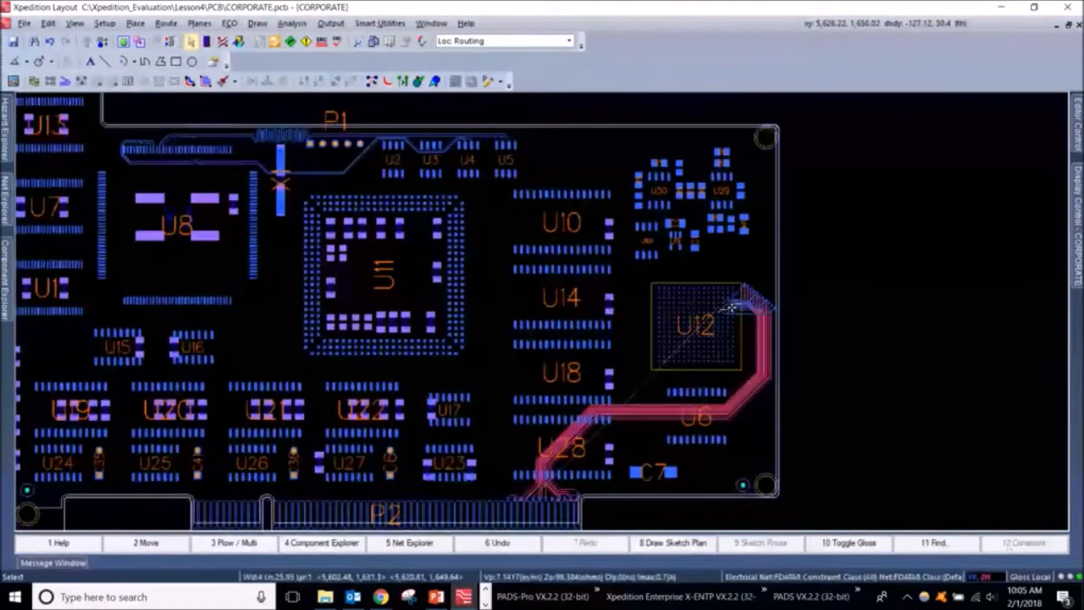
{"action": "scroll", "coordinate": [730, 309], "scroll_direction": "down", "scroll_amount": 2}
{"action": "left_click", "coordinate": [1080, 222]}
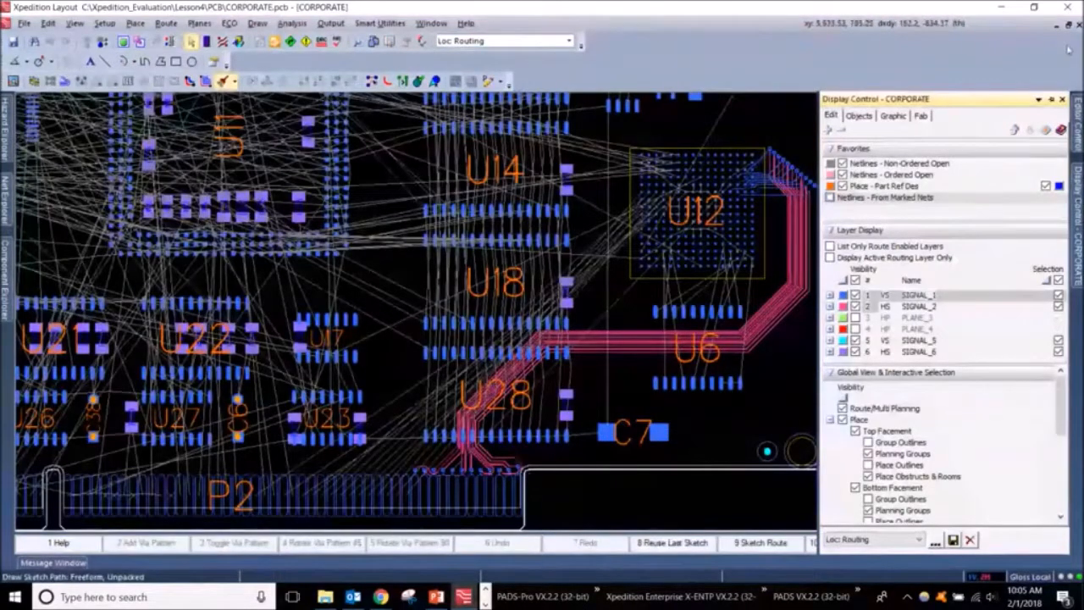
{"action": "left_click", "coordinate": [1051, 100]}
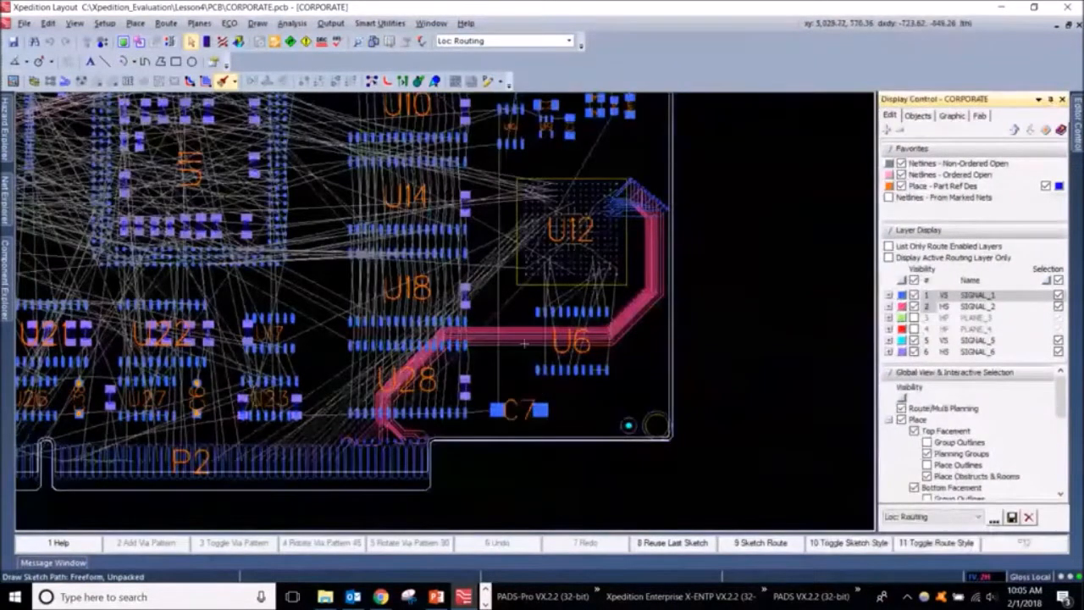
{"action": "left_click", "coordinate": [528, 352]}
{"action": "middle_click_drag", "start_coordinate": [529, 353], "coordinate": [564, 352]}
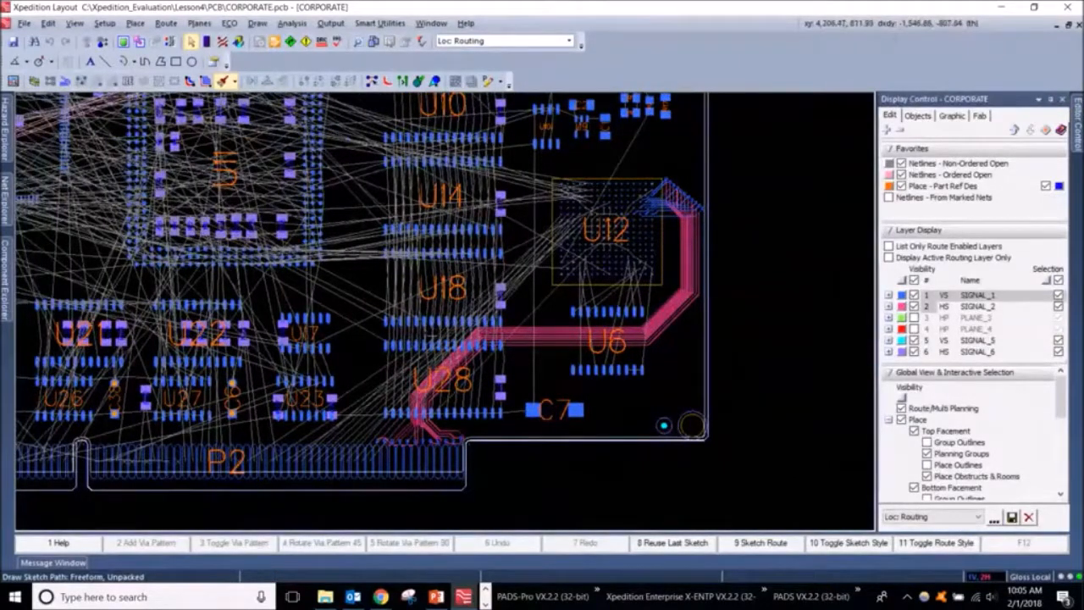
Sketch-route the netlines from U28's lower pad row to U18 along a vertical freeform path through U28.
{"action": "scroll", "coordinate": [428, 319], "scroll_direction": "up", "scroll_amount": 2}
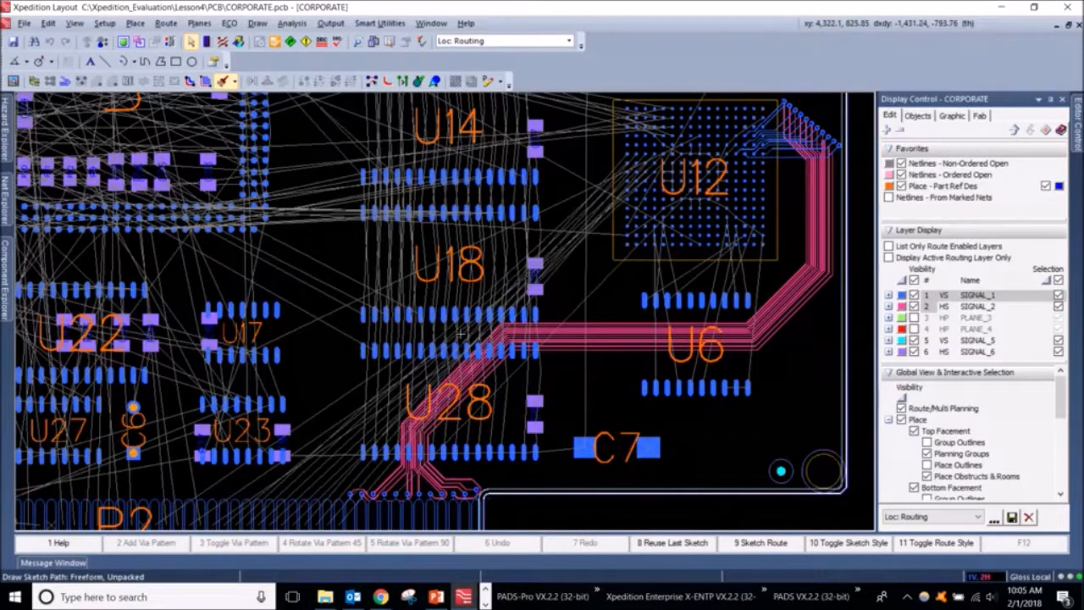
{"action": "left_click", "coordinate": [461, 422]}
{"action": "left_click_drag", "start_coordinate": [460, 423], "coordinate": [461, 317]}
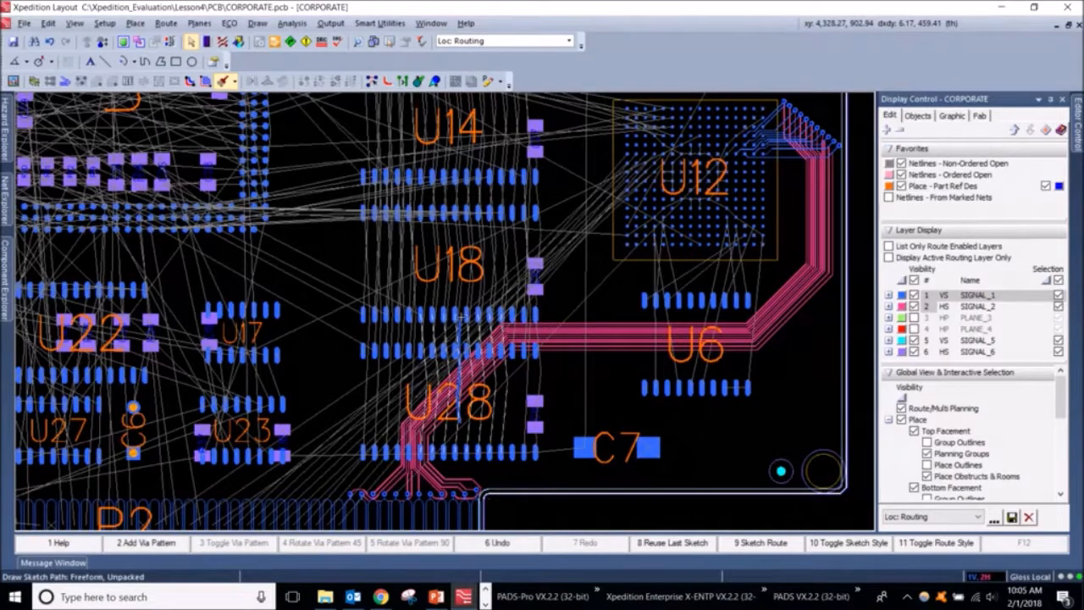
{"action": "scroll", "coordinate": [462, 317], "scroll_direction": "up", "scroll_amount": 2}
{"action": "scroll", "coordinate": [460, 385], "scroll_direction": "up", "scroll_amount": 2}
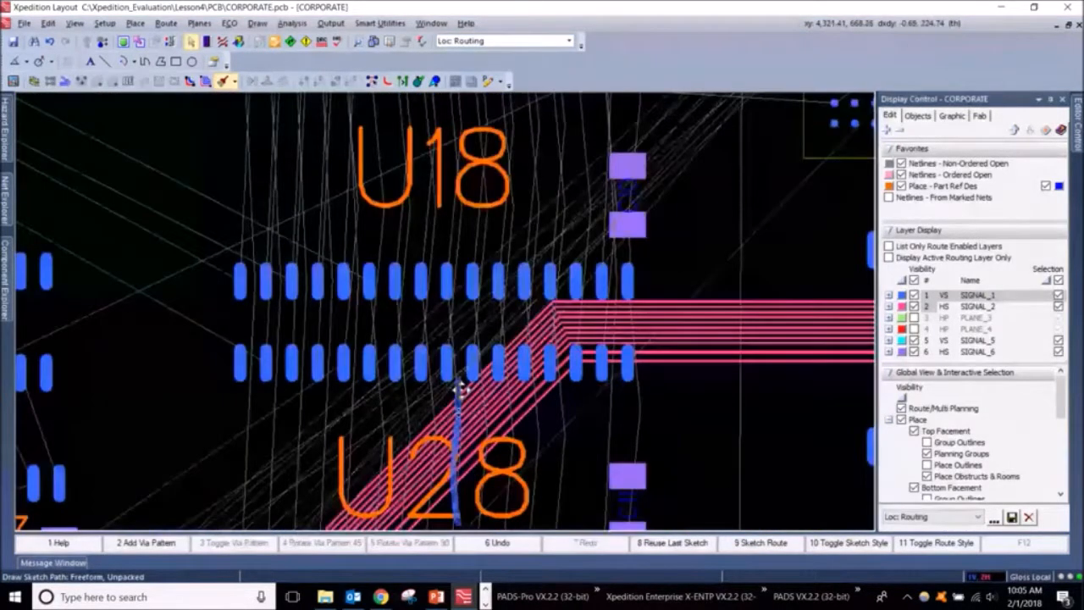
{"action": "middle_click_drag", "start_coordinate": [460, 390], "coordinate": [460, 354]}
{"action": "left_click_drag", "start_coordinate": [460, 354], "coordinate": [458, 313]}
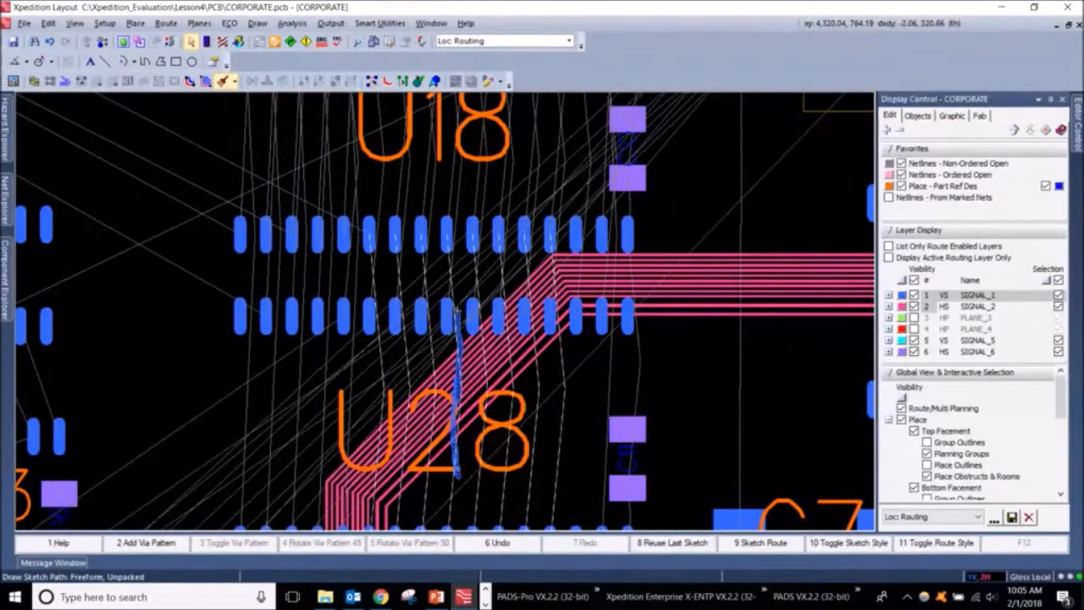
{"action": "middle_click_drag", "start_coordinate": [441, 290], "coordinate": [443, 320]}
{"action": "scroll", "coordinate": [426, 263], "scroll_direction": "up", "scroll_amount": 1}
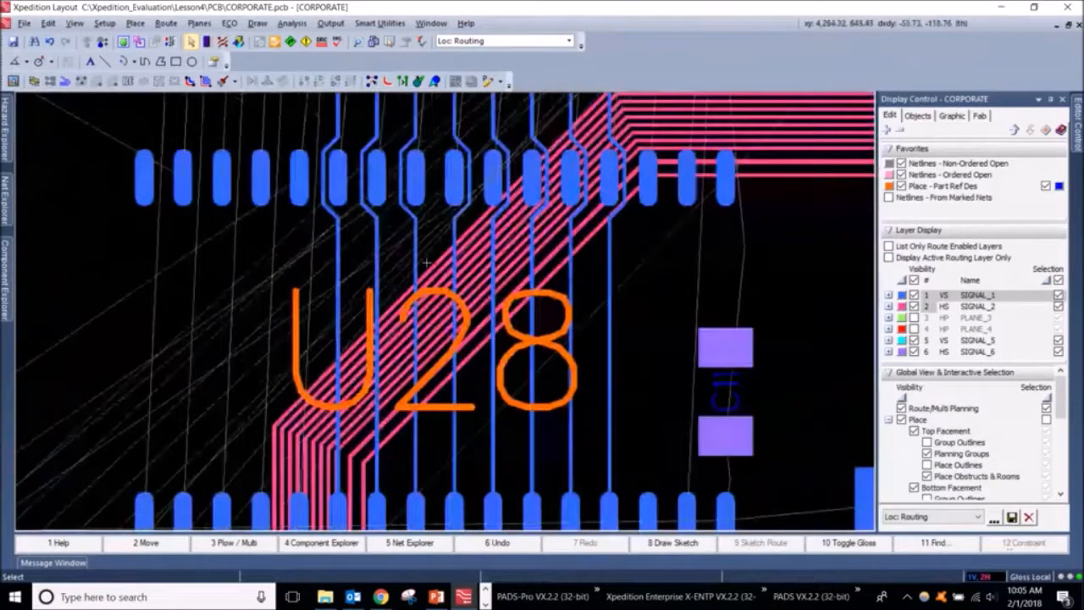
Shift the jogs of the five rightmost U28-to-U18 traces to the left side of U28's upper-row pads.
{"action": "middle_click_drag", "start_coordinate": [427, 263], "coordinate": [417, 249]}
{"action": "left_click_drag", "start_coordinate": [525, 235], "coordinate": [495, 239]}
{"action": "left_click_drag", "start_coordinate": [563, 232], "coordinate": [534, 233]}
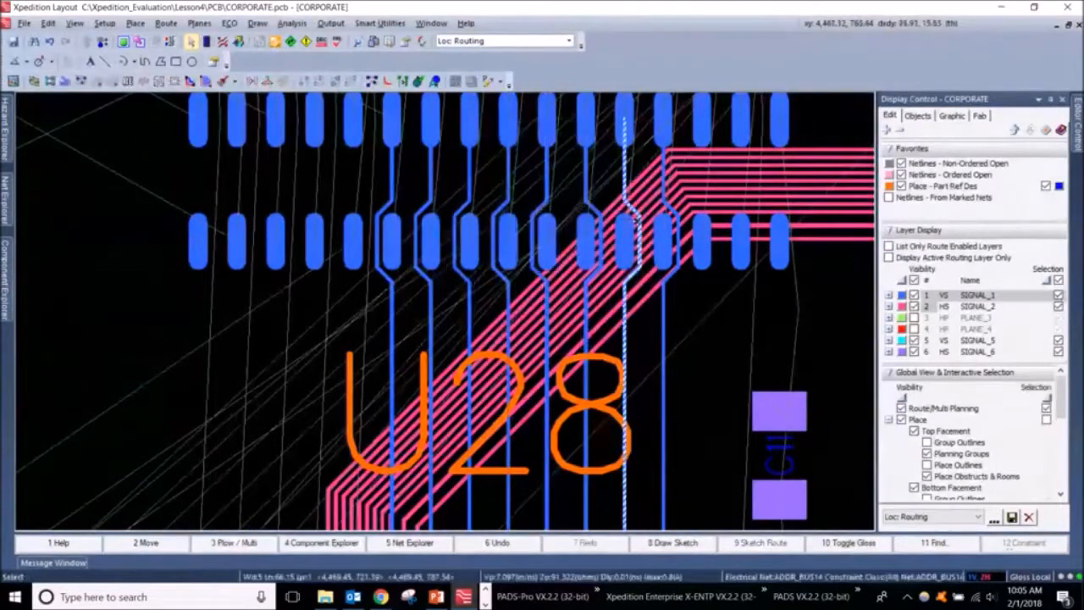
{"action": "left_click_drag", "start_coordinate": [601, 229], "coordinate": [574, 229]}
{"action": "left_click_drag", "start_coordinate": [641, 237], "coordinate": [614, 236]}
{"action": "left_click_drag", "start_coordinate": [684, 231], "coordinate": [651, 235]}
Sketch-route the netlines at the left-end pins of U28 and U18 up to U14 along a vertical path.
{"action": "scroll", "coordinate": [668, 337], "scroll_direction": "down", "scroll_amount": 4}
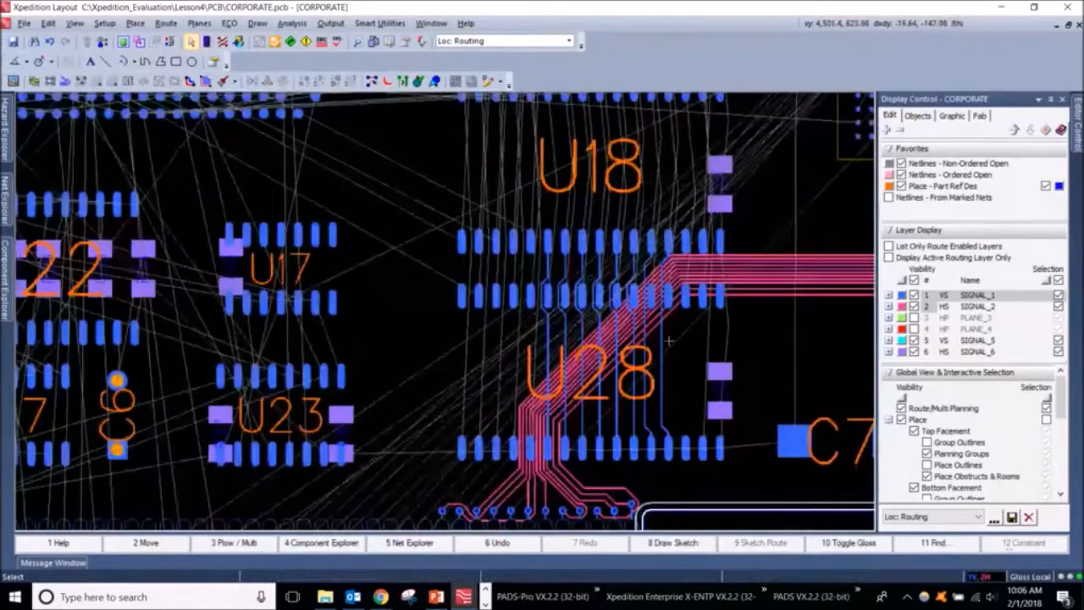
{"action": "scroll", "coordinate": [737, 382], "scroll_direction": "down", "scroll_amount": 2}
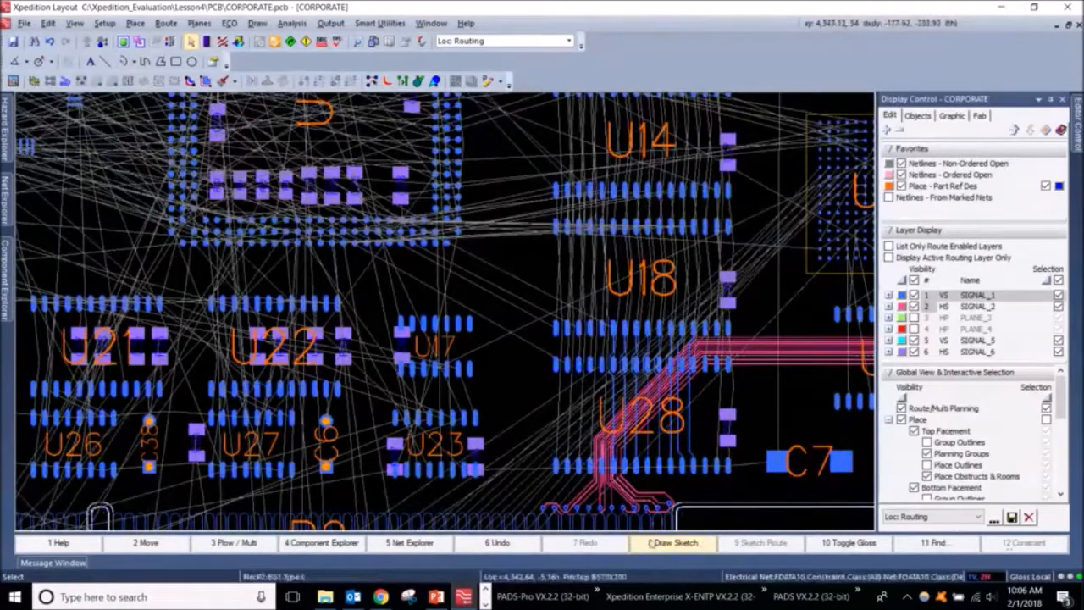
{"action": "left_click", "coordinate": [699, 542]}
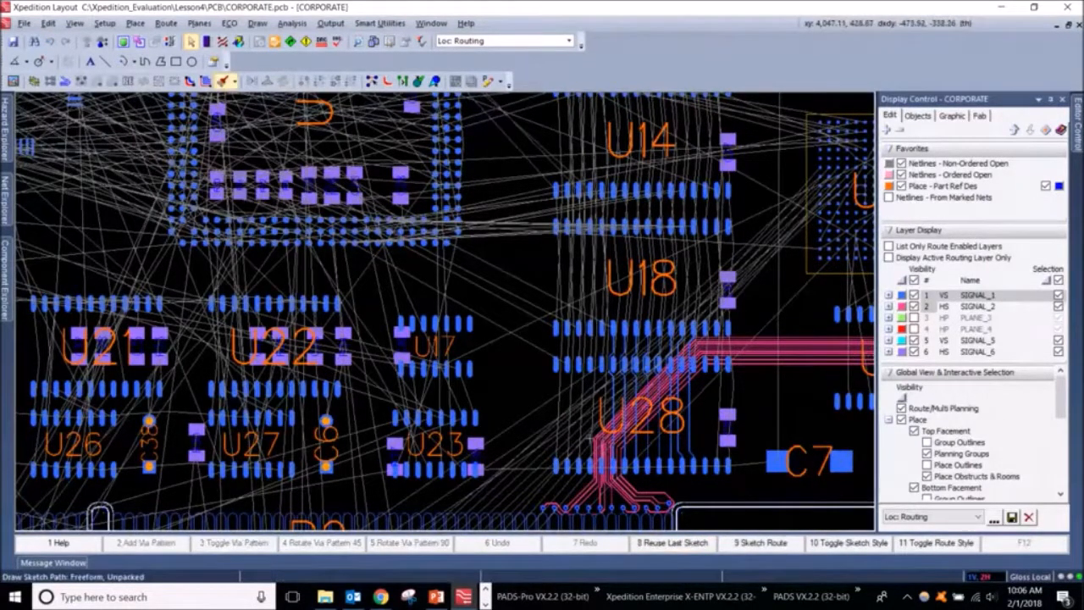
{"action": "left_click_drag", "start_coordinate": [590, 442], "coordinate": [588, 247]}
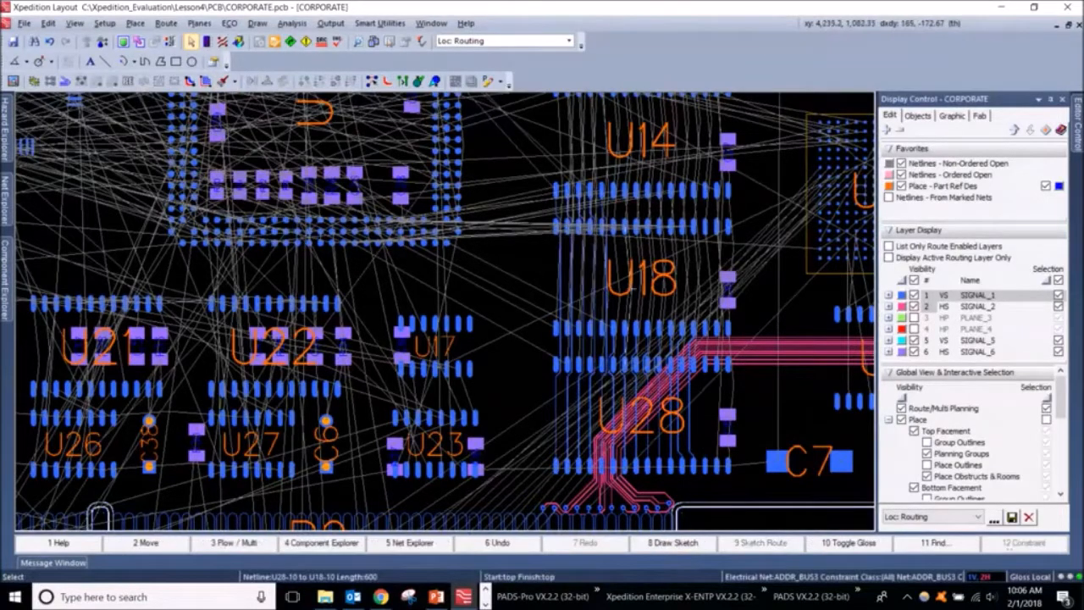
{"action": "scroll", "coordinate": [631, 296], "scroll_direction": "up", "scroll_amount": 2}
{"action": "scroll", "coordinate": [642, 298], "scroll_direction": "up", "scroll_amount": 1}
{"action": "middle_click_drag", "start_coordinate": [642, 300], "coordinate": [642, 320]}
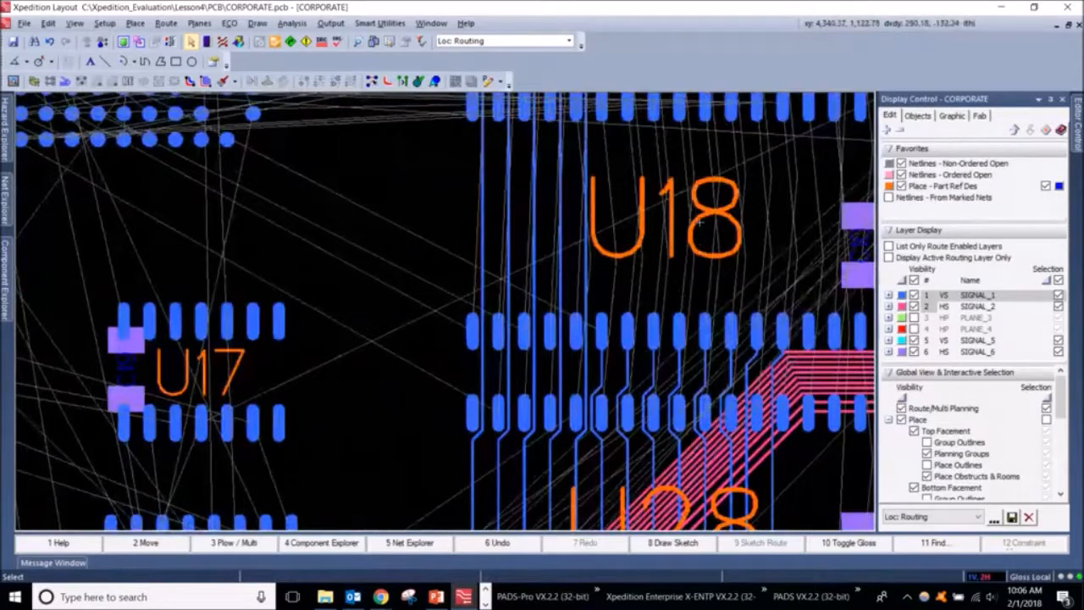
{"action": "scroll", "coordinate": [700, 239], "scroll_direction": "down", "scroll_amount": 1}
{"action": "middle_click_drag", "start_coordinate": [716, 217], "coordinate": [488, 387]}
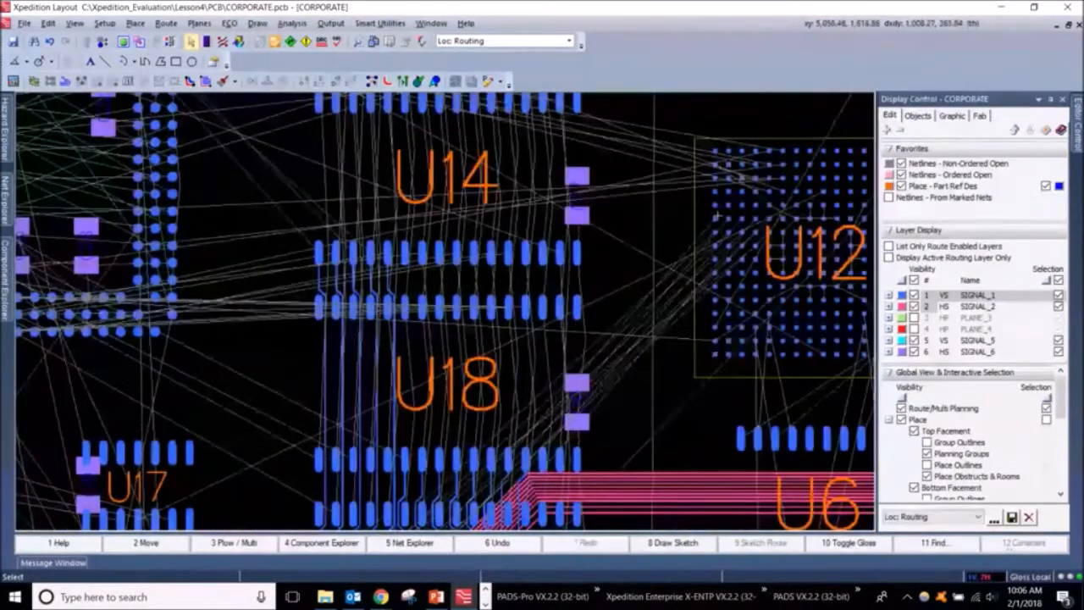
Sketch-route the netlines through U18's middle pins up to U14's lower pad row on layer SIGNAL_2.
{"action": "scroll", "coordinate": [708, 223], "scroll_direction": "down", "scroll_amount": 1}
{"action": "left_click", "coordinate": [975, 307]}
{"action": "left_click", "coordinate": [709, 541]}
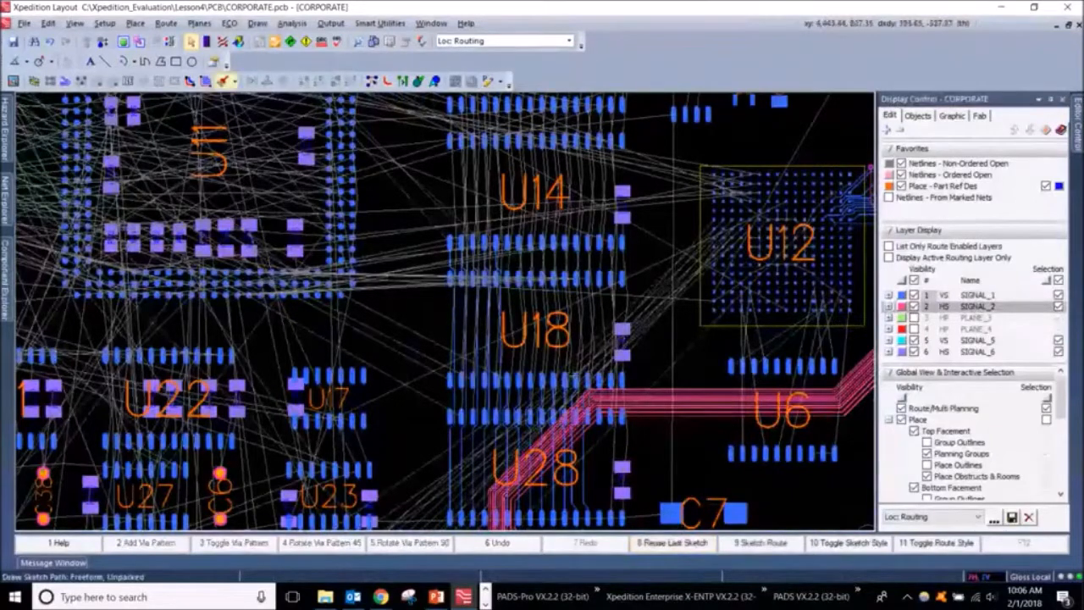
{"action": "left_click_drag", "start_coordinate": [548, 367], "coordinate": [544, 271]}
{"action": "key", "text": "F9"}
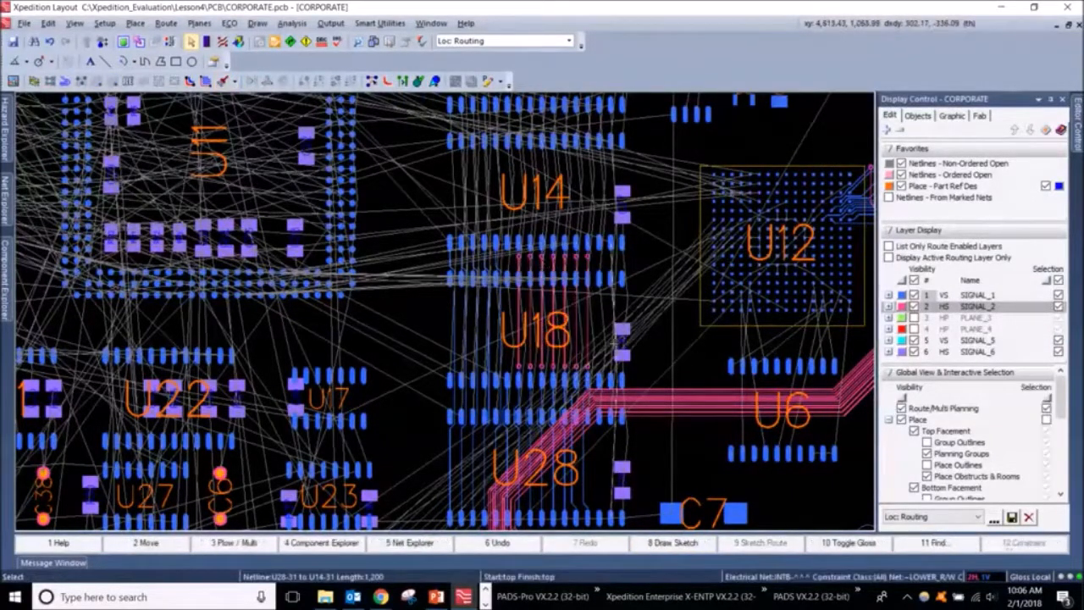
Examine the SIGNAL_2 traces and their vias between U18 and U14, both close up and within the whole board.
{"action": "scroll", "coordinate": [597, 347], "scroll_direction": "up", "scroll_amount": 4}
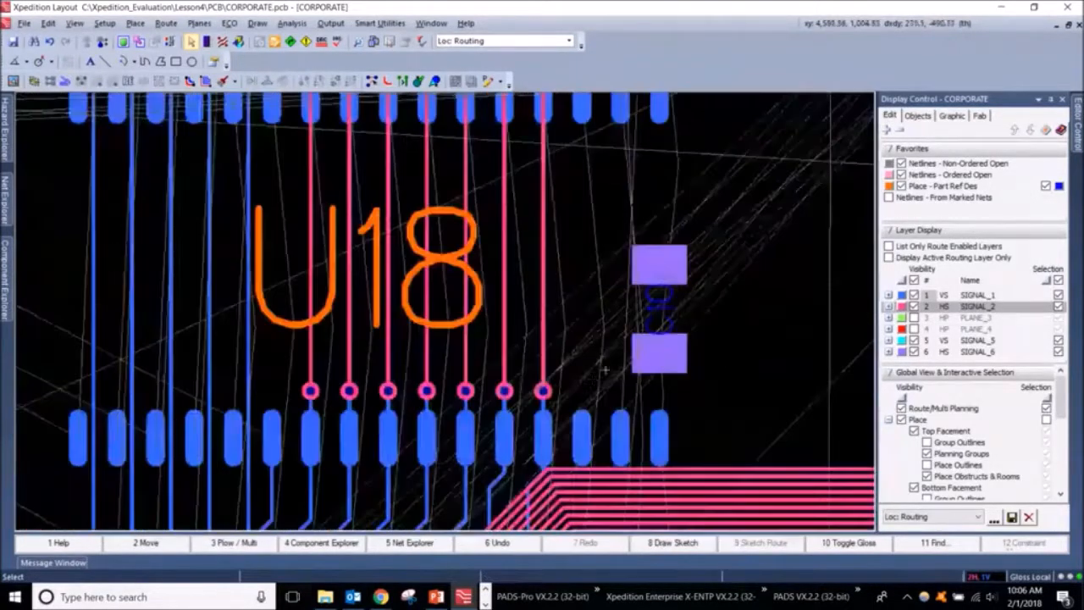
{"action": "scroll", "coordinate": [609, 359], "scroll_direction": "down", "scroll_amount": 1}
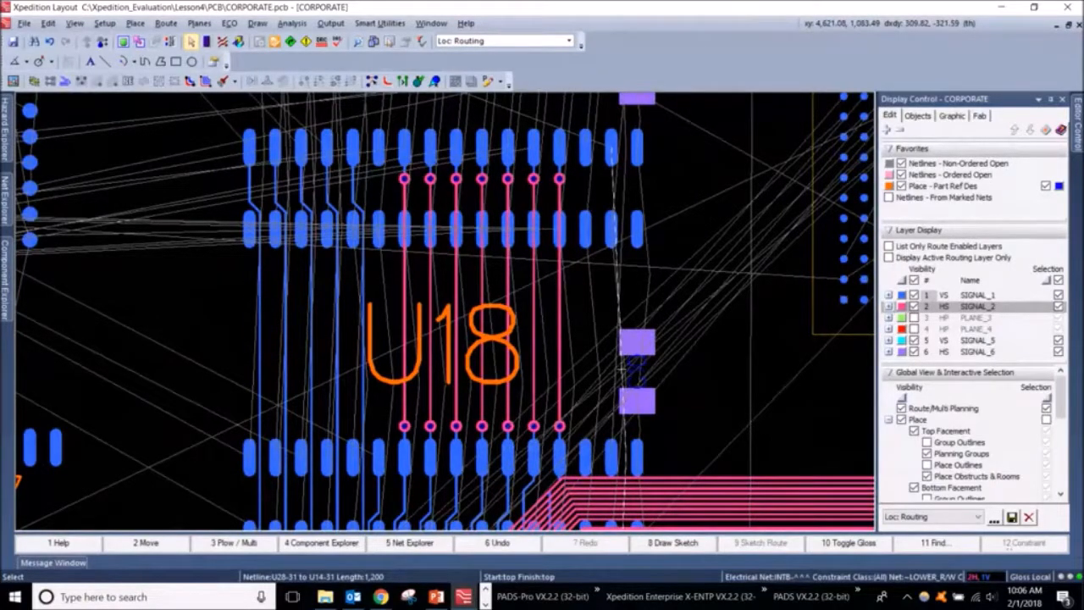
{"action": "scroll", "coordinate": [785, 320], "scroll_direction": "down", "scroll_amount": 2}
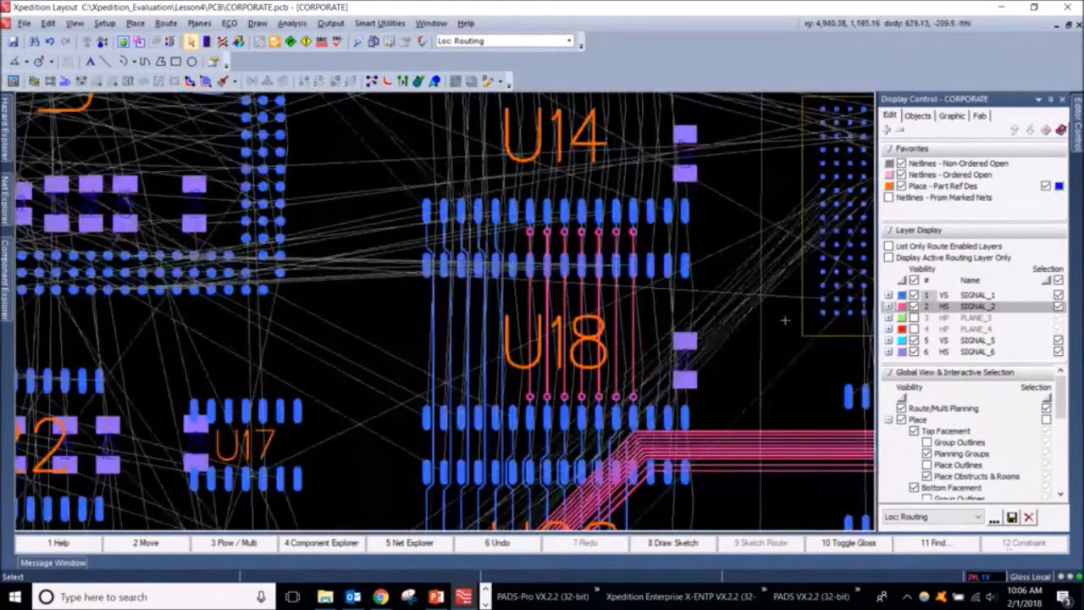
{"action": "scroll", "coordinate": [785, 320], "scroll_direction": "down", "scroll_amount": 3}
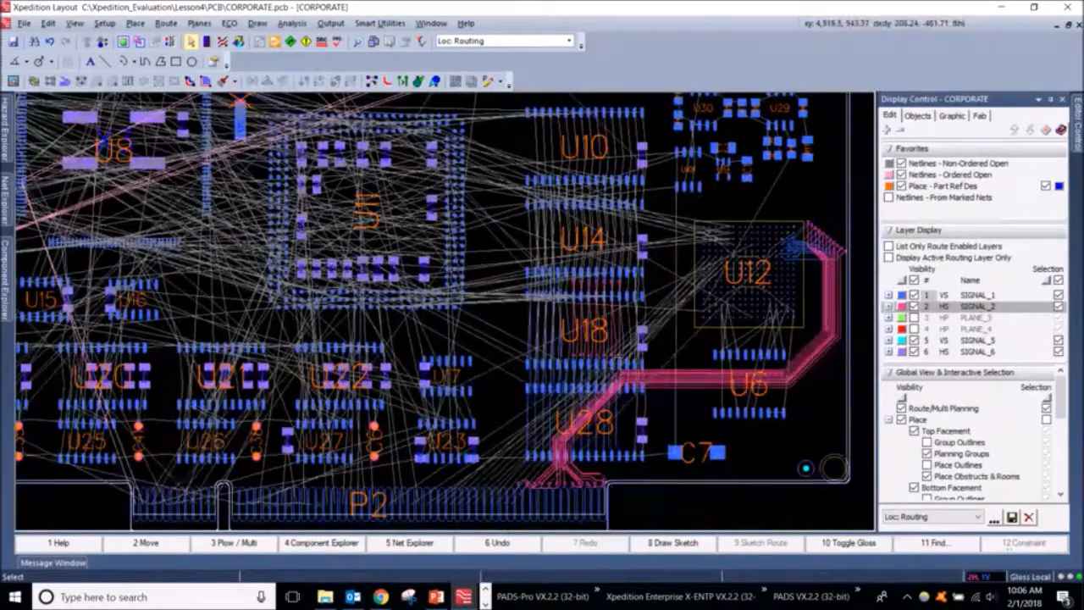
{"action": "scroll", "coordinate": [591, 366], "scroll_direction": "up", "scroll_amount": 2}
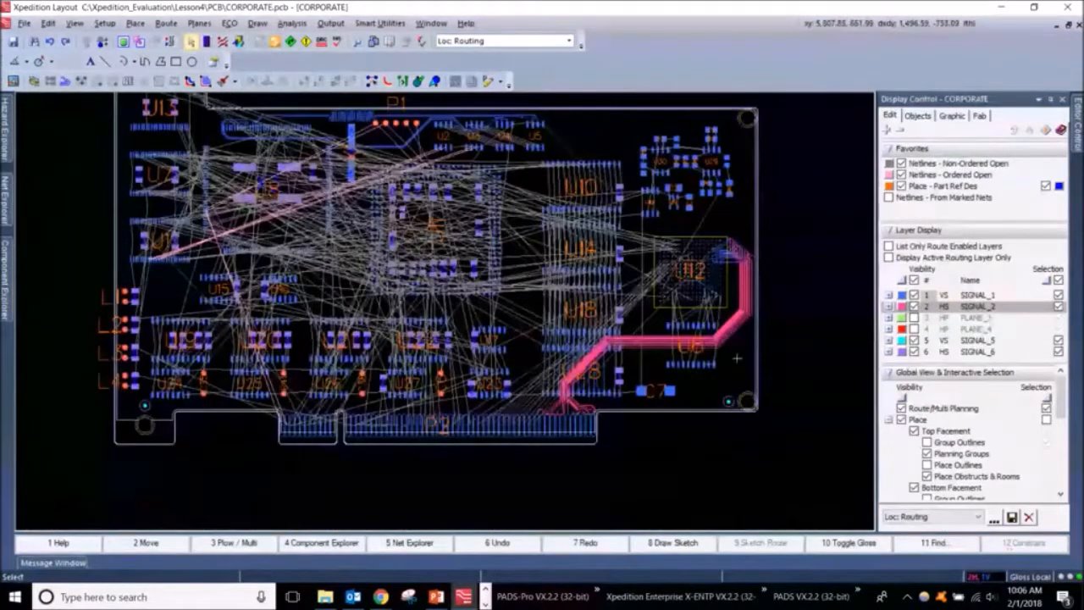
Undo the earlier sketch routing step by step until the U12-to-P2 bus and the U28, U18 and U14 nets are unrouted.
{"action": "key", "text": "ctrl+z"}
{"action": "key", "text": "ctrl+z"}
{"action": "key", "text": "ctrl+z"}
{"action": "key", "text": "ctrl+z"}
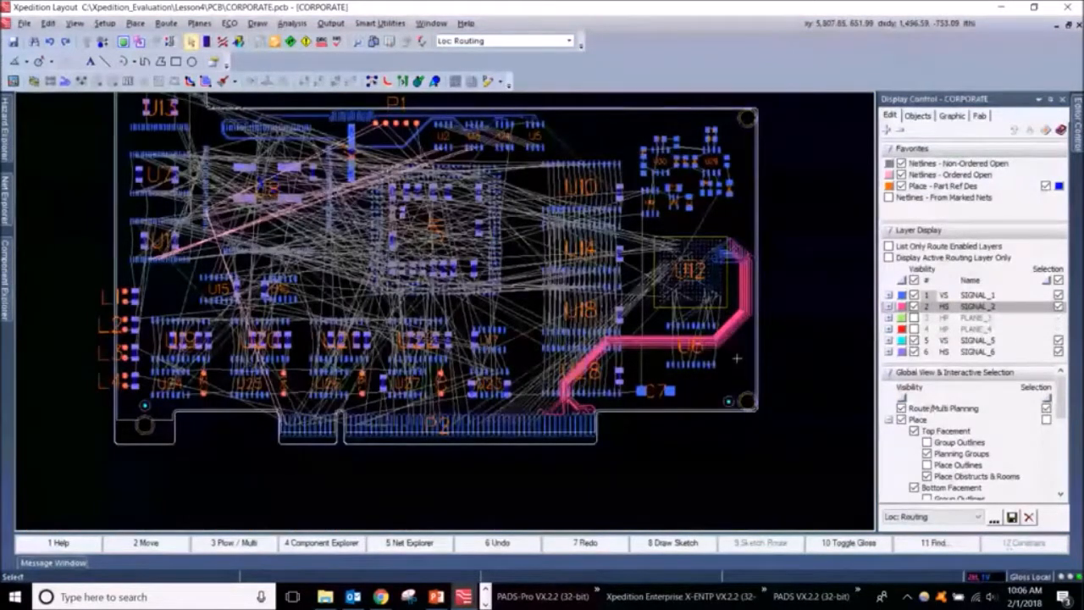
{"action": "key", "text": "ctrl+z"}
{"action": "key", "text": "ctrl+z"}
{"action": "key", "text": "ctrl+z"}
{"action": "key", "text": "ctrl+z"}
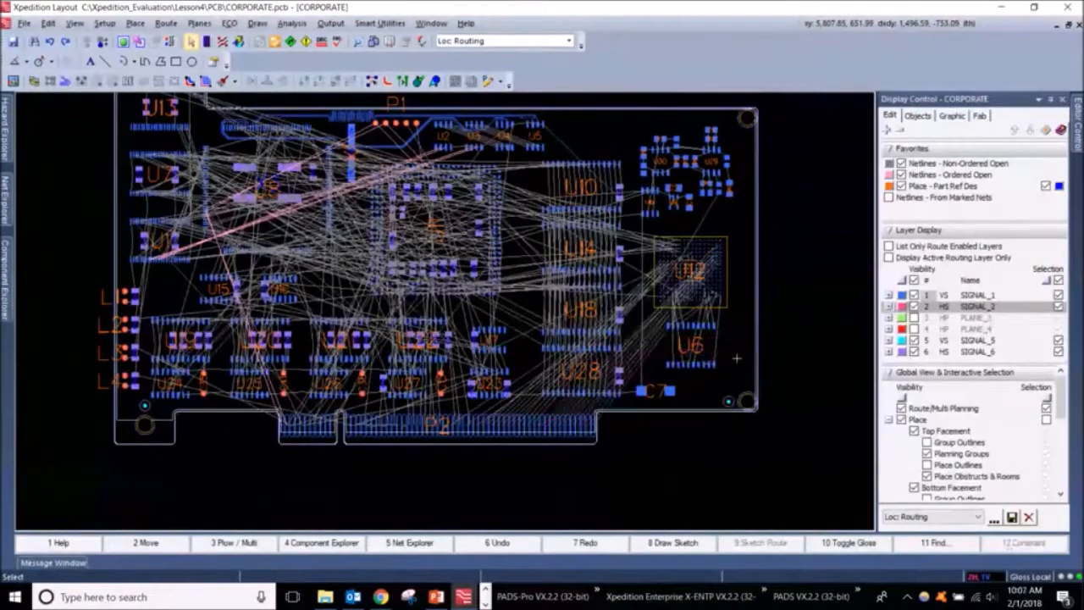
Select the bundle of netlines between U12 and P2 and display netlines only from marked nets.
{"action": "scroll", "coordinate": [650, 394], "scroll_direction": "up", "scroll_amount": 1}
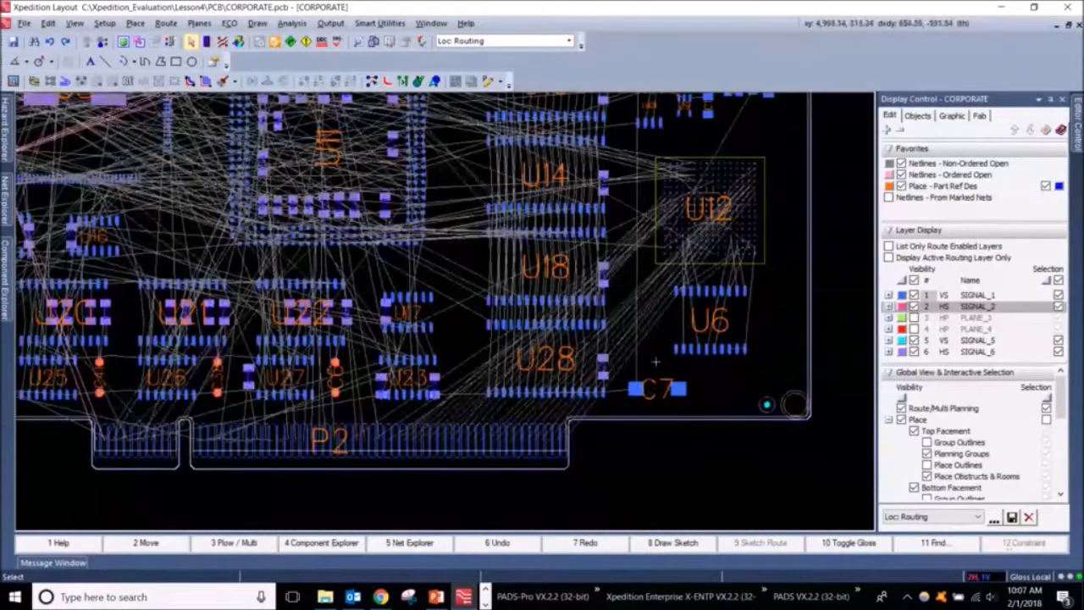
{"action": "left_click_drag", "start_coordinate": [669, 321], "coordinate": [642, 274]}
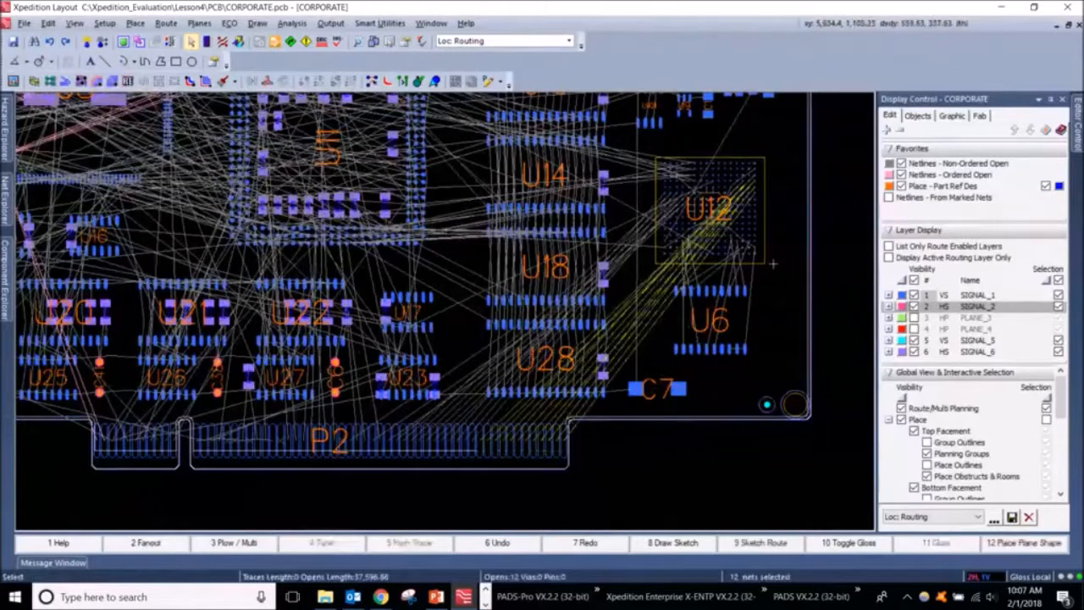
{"action": "right_click", "coordinate": [682, 343]}
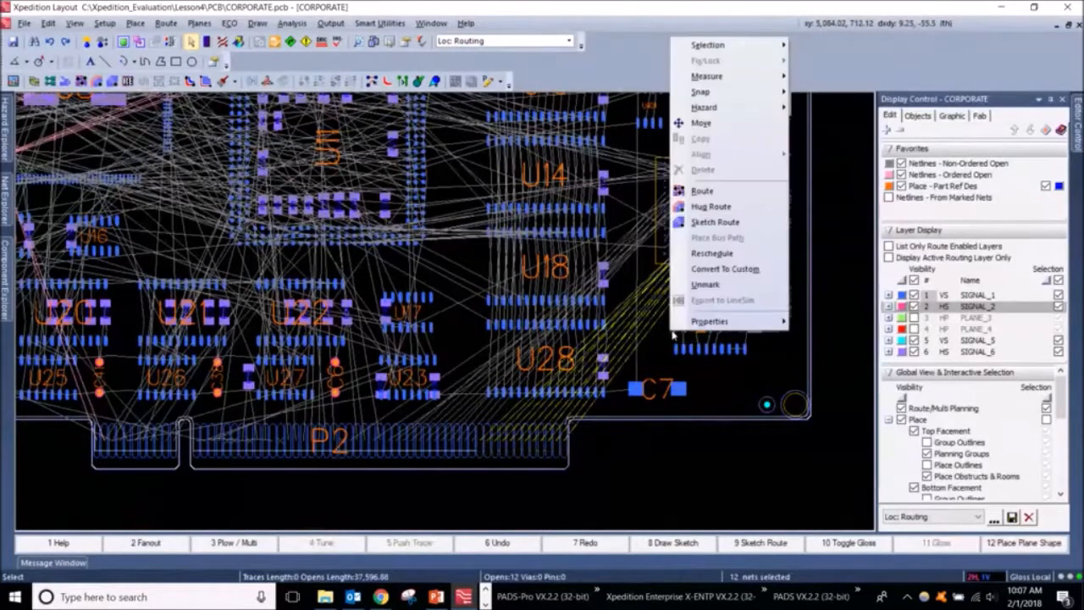
{"action": "mouse_move", "coordinate": [720, 320]}
{"action": "left_click", "coordinate": [839, 319]}
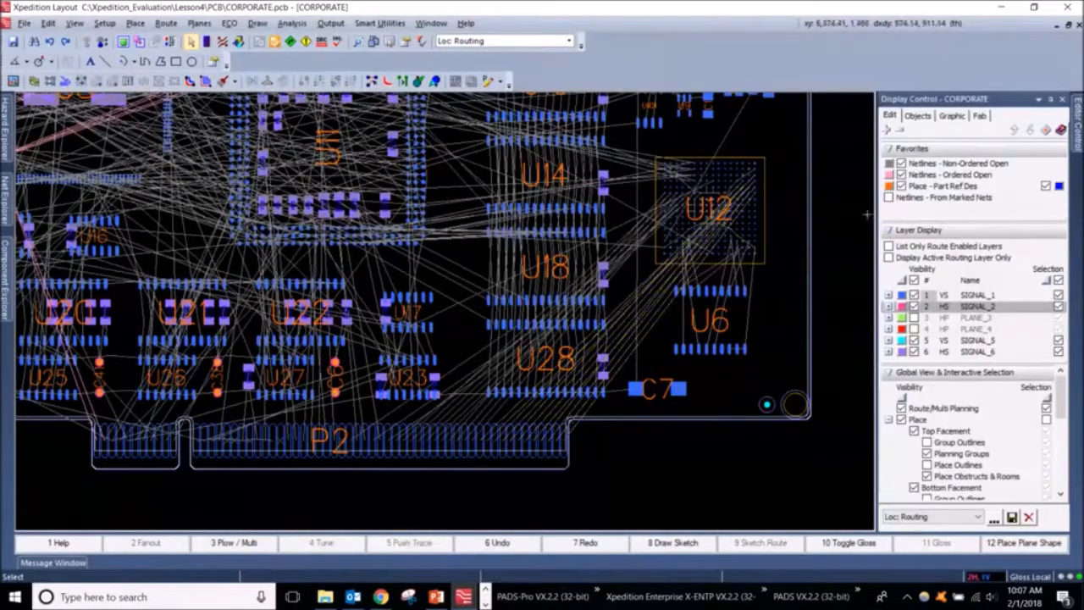
{"action": "left_click_drag", "start_coordinate": [663, 350], "coordinate": [652, 276]}
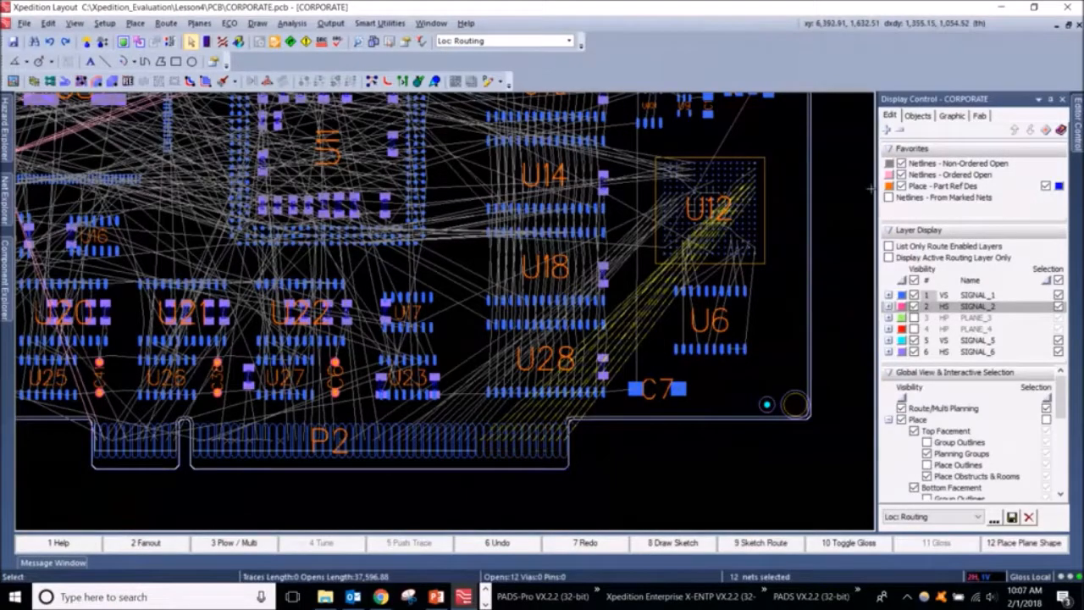
{"action": "left_click", "coordinate": [889, 197]}
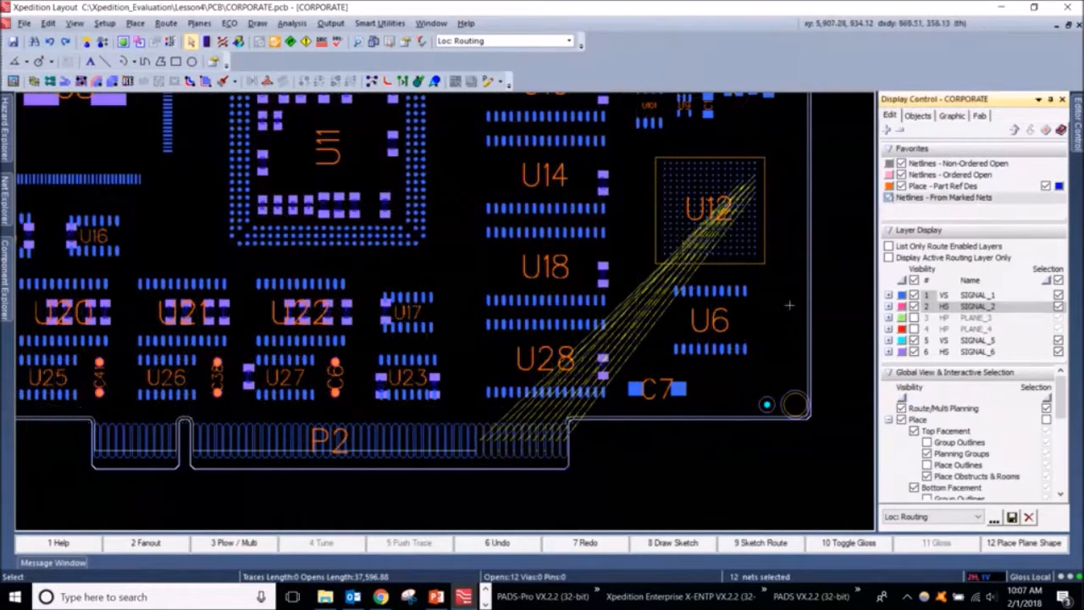
Try sketch-routing the U12-to-P2 netlines along a packed freeform path around U28, U18 and U14 and over U12, with a via pattern beside U12.
{"action": "left_click", "coordinate": [770, 302]}
{"action": "middle_click_drag", "start_coordinate": [773, 288], "coordinate": [771, 277]}
{"action": "scroll", "coordinate": [764, 305], "scroll_direction": "down", "scroll_amount": 1}
{"action": "scroll", "coordinate": [766, 319], "scroll_direction": "up", "scroll_amount": 1}
{"action": "scroll", "coordinate": [766, 344], "scroll_direction": "up", "scroll_amount": 1}
{"action": "scroll", "coordinate": [743, 372], "scroll_direction": "down", "scroll_amount": 1}
{"action": "left_click", "coordinate": [663, 547]}
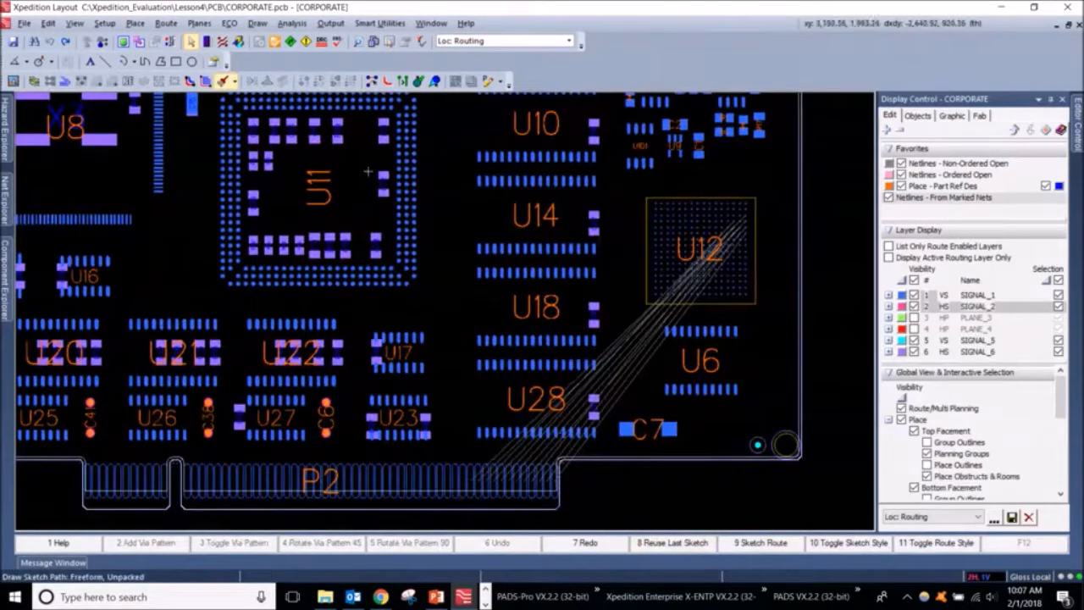
{"action": "key", "text": "F10"}
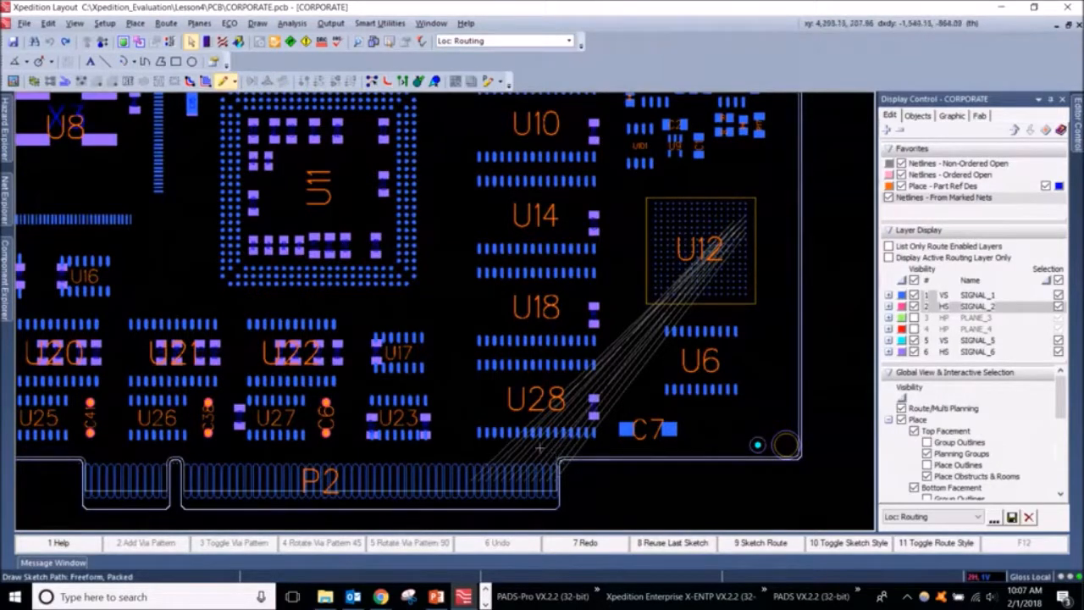
{"action": "mouse_move", "coordinate": [535, 452]}
{"action": "left_mouse_down"}
{"action": "mouse_move", "coordinate": [467, 324]}
{"action": "mouse_move", "coordinate": [469, 224]}
{"action": "mouse_move", "coordinate": [481, 204]}
{"action": "mouse_move", "coordinate": [536, 174]}
{"action": "mouse_move", "coordinate": [761, 158]}
{"action": "mouse_move", "coordinate": [791, 216]}
{"action": "mouse_move", "coordinate": [767, 238]}
{"action": "left_mouse_up"}
{"action": "key", "text": "F2"}
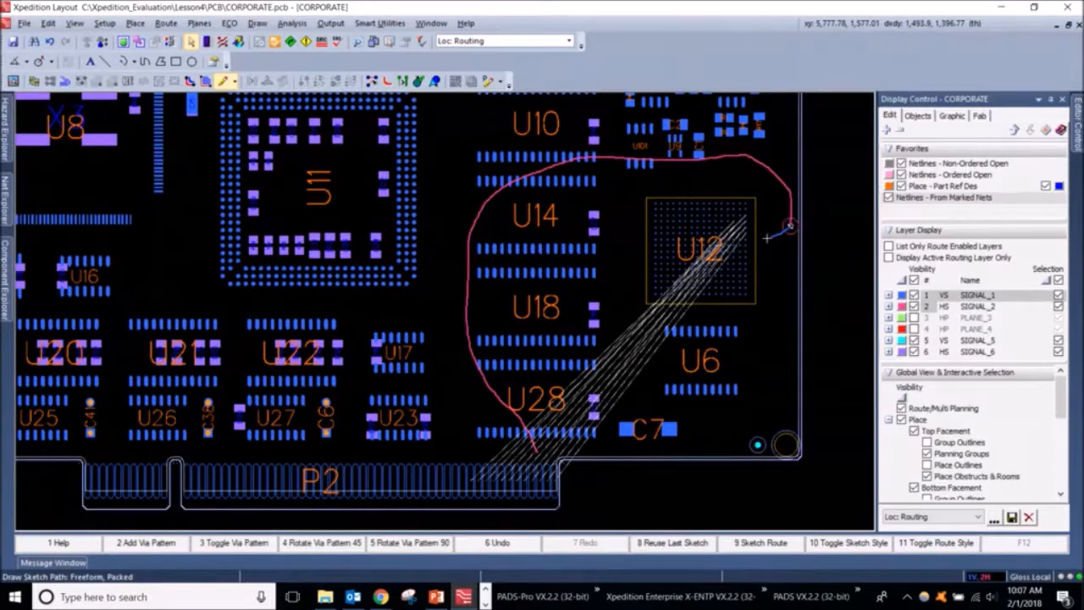
{"action": "left_click", "coordinate": [767, 238]}
{"action": "key", "text": "F9"}
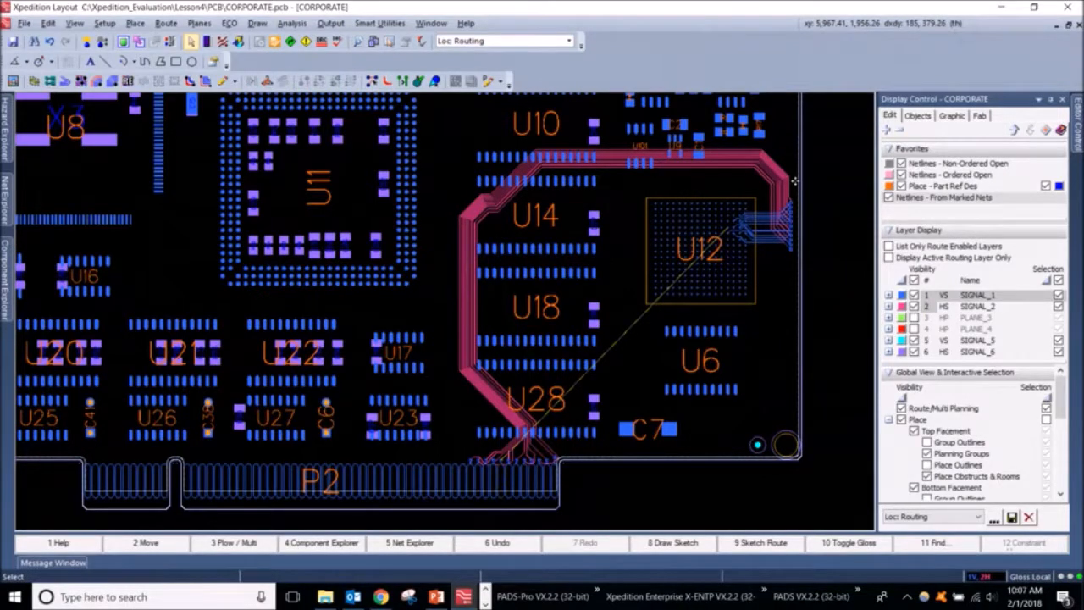
{"action": "key", "text": "F6"}
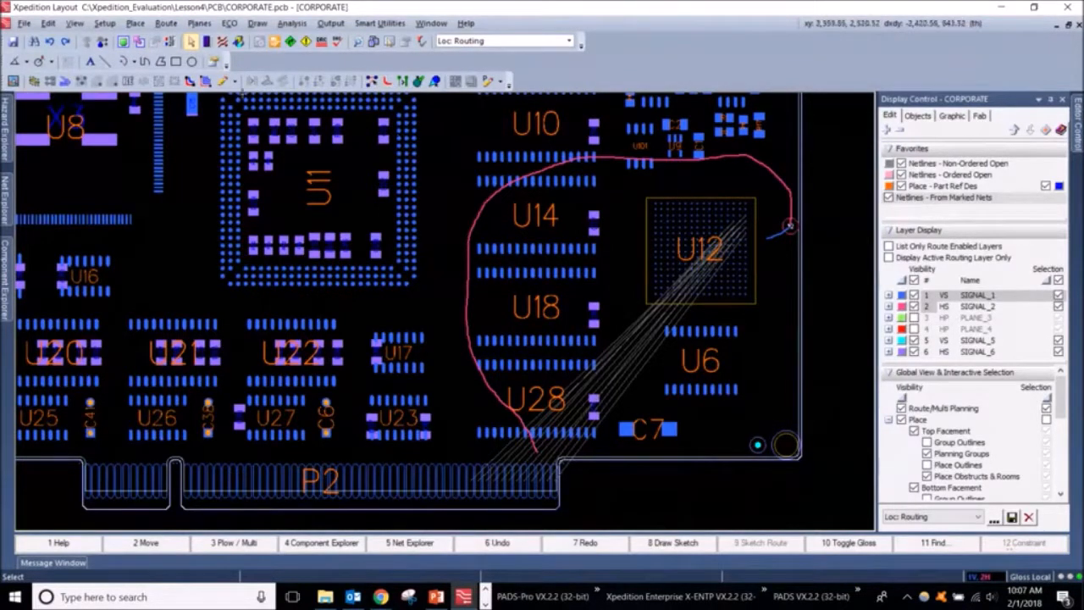
Set the sketch path style to Unpacked and try reusing the last sketch for the U12-to-P2 nets.
{"action": "left_click", "coordinate": [235, 82]}
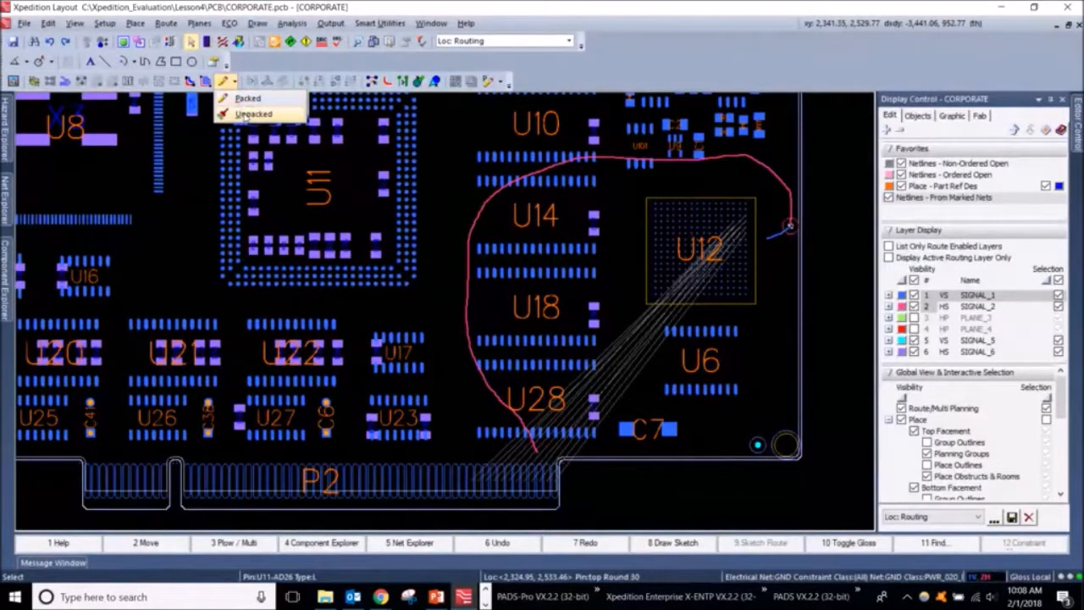
{"action": "left_click", "coordinate": [244, 115]}
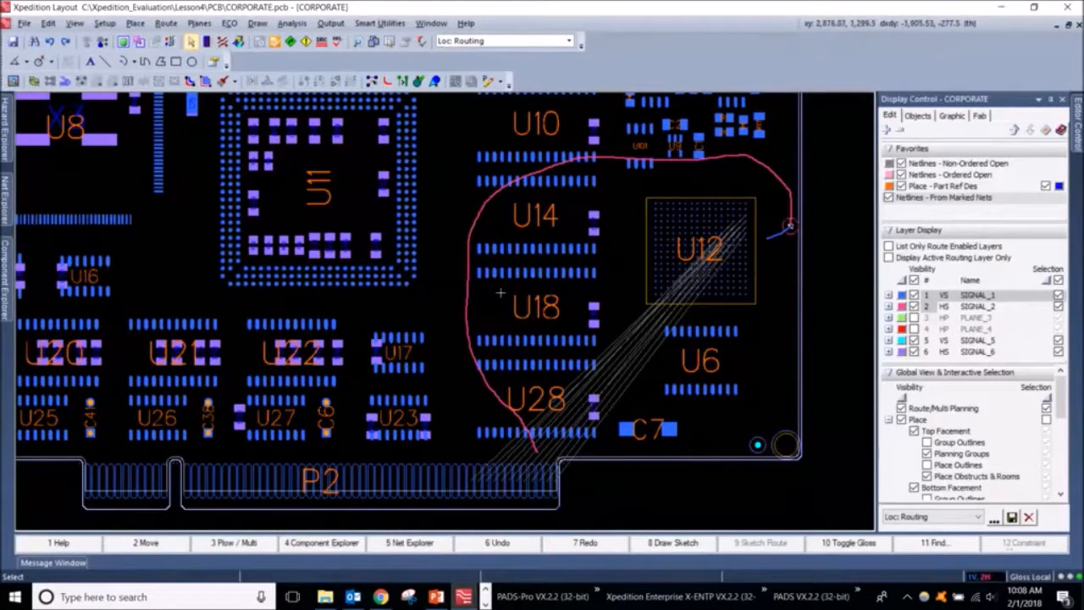
{"action": "left_click", "coordinate": [676, 544]}
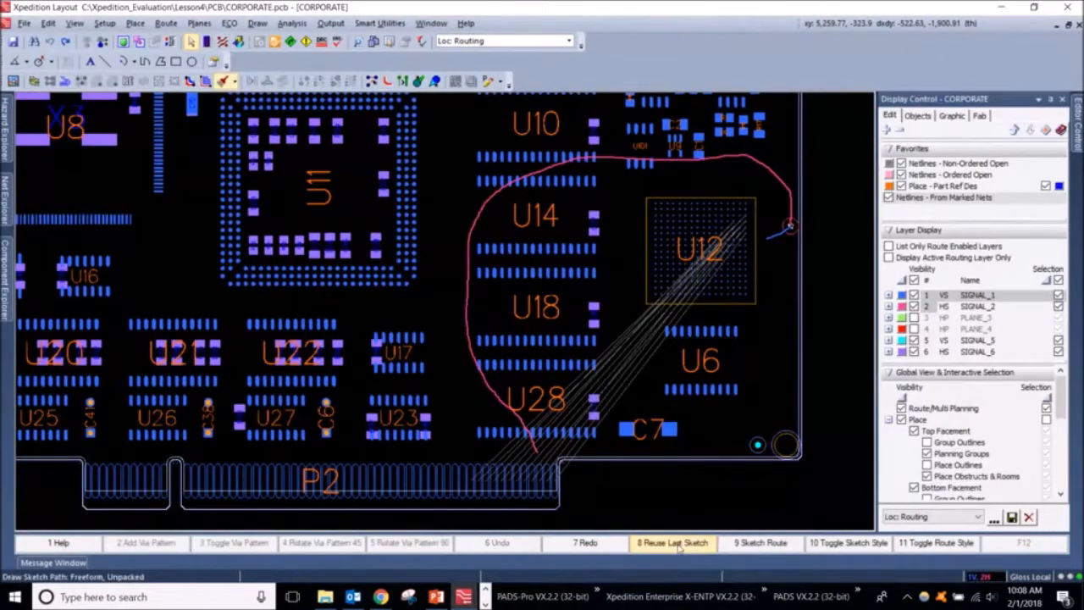
{"action": "left_click", "coordinate": [664, 546]}
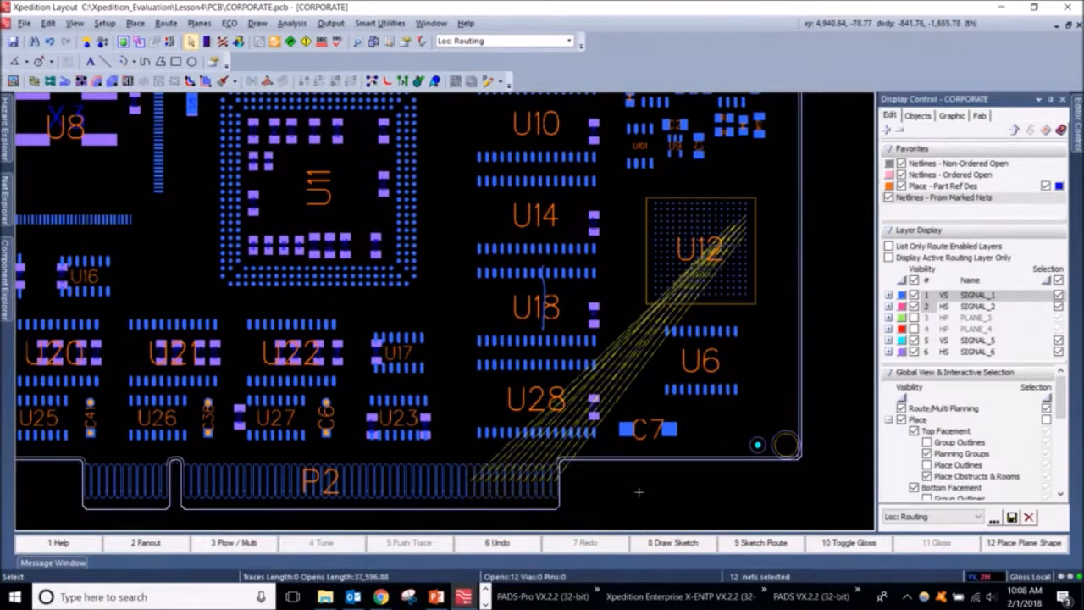
{"action": "key", "text": "ctrl+z"}
Try sketch-routing the U12-to-P2 netlines with an unpacked path from P2 up and over U12 to its right edge.
{"action": "left_click_drag", "start_coordinate": [642, 391], "coordinate": [629, 313]}
{"action": "left_click", "coordinate": [664, 549]}
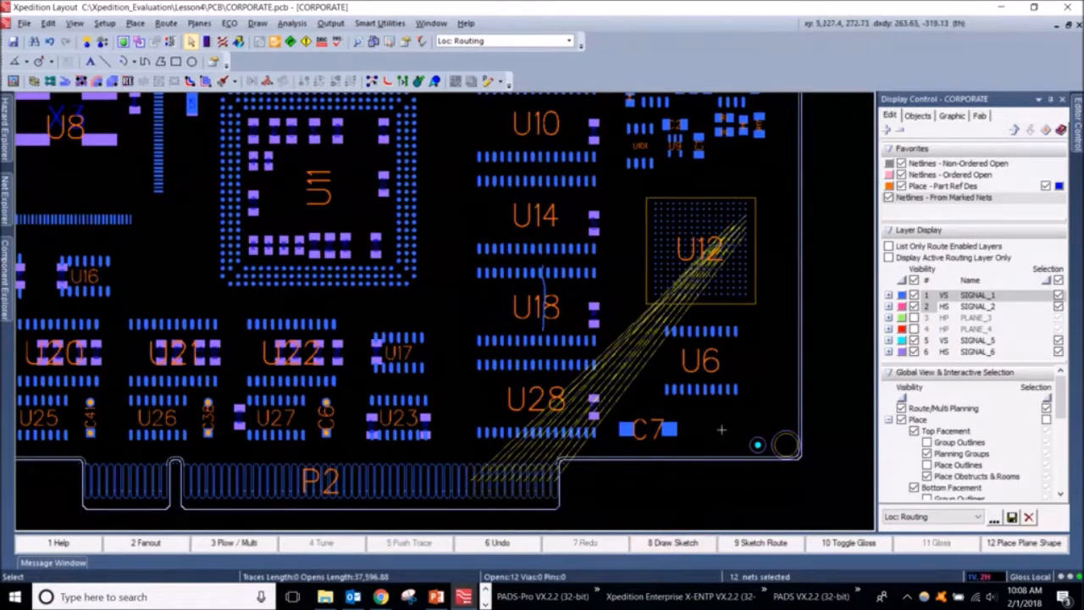
{"action": "left_click", "coordinate": [678, 544]}
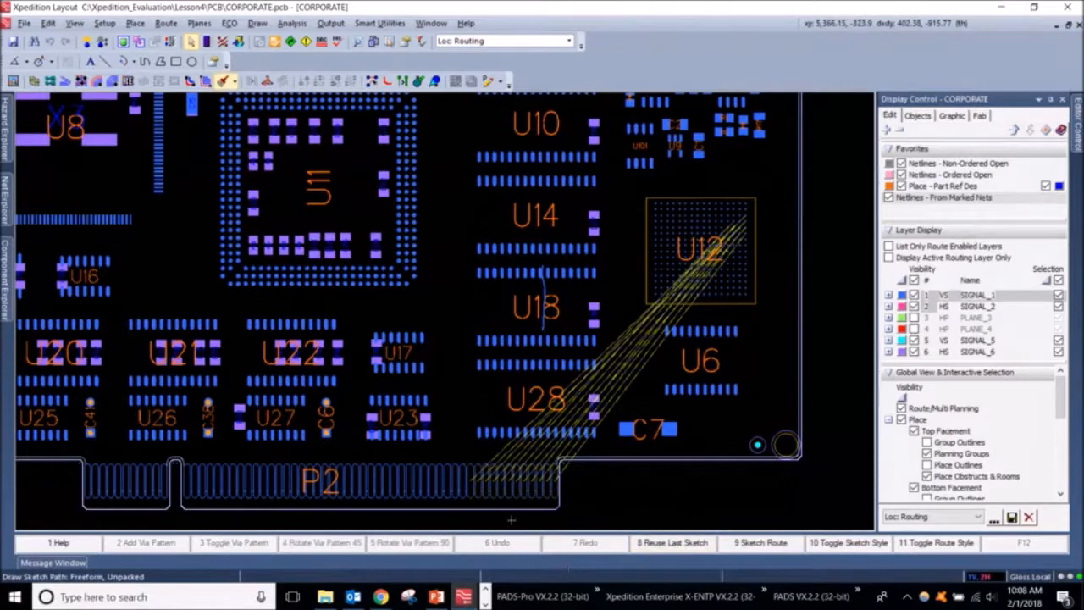
{"action": "mouse_move", "coordinate": [534, 444]}
{"action": "left_mouse_down"}
{"action": "mouse_move", "coordinate": [479, 339]}
{"action": "mouse_move", "coordinate": [471, 230]}
{"action": "mouse_move", "coordinate": [586, 144]}
{"action": "mouse_move", "coordinate": [703, 144]}
{"action": "mouse_move", "coordinate": [777, 196]}
{"action": "mouse_move", "coordinate": [783, 217]}
{"action": "left_mouse_up"}
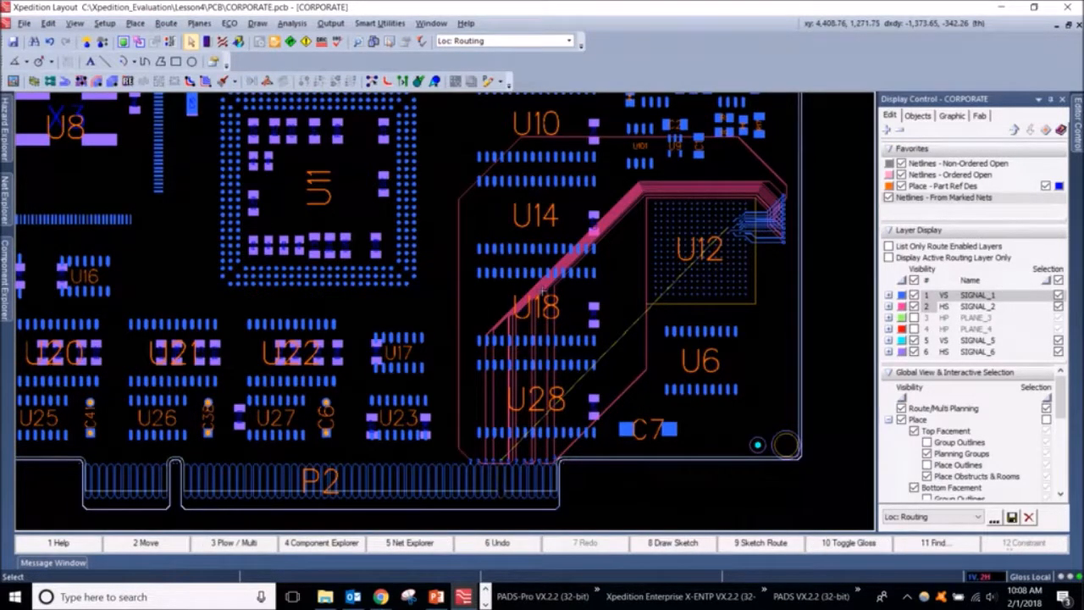
{"action": "middle_click_drag", "start_coordinate": [662, 260], "coordinate": [651, 267]}
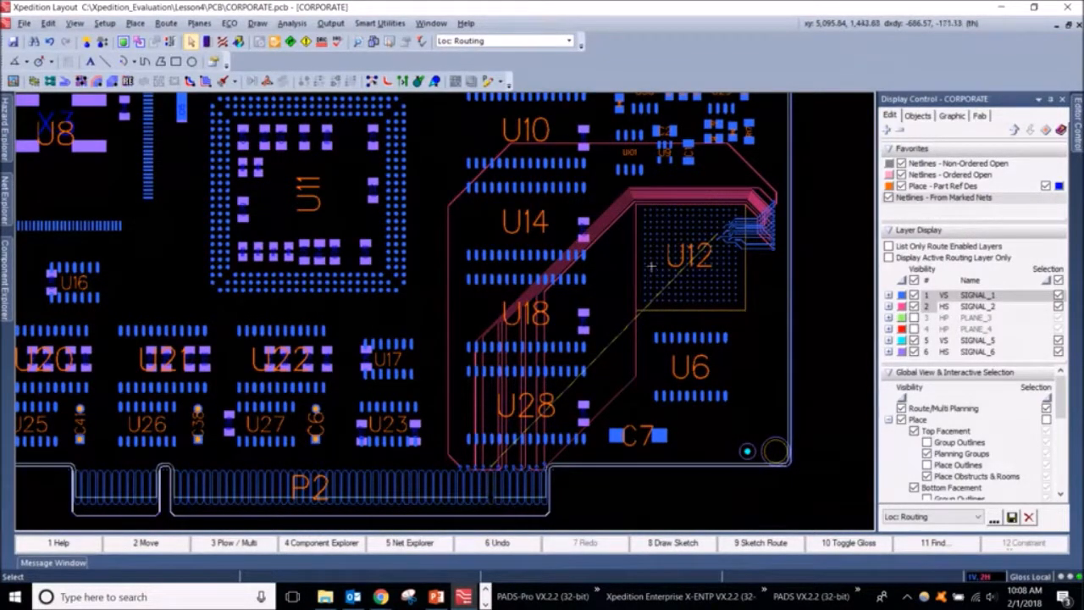
{"action": "key", "text": "ctrl+z"}
{"action": "key", "text": "ctrl+z"}
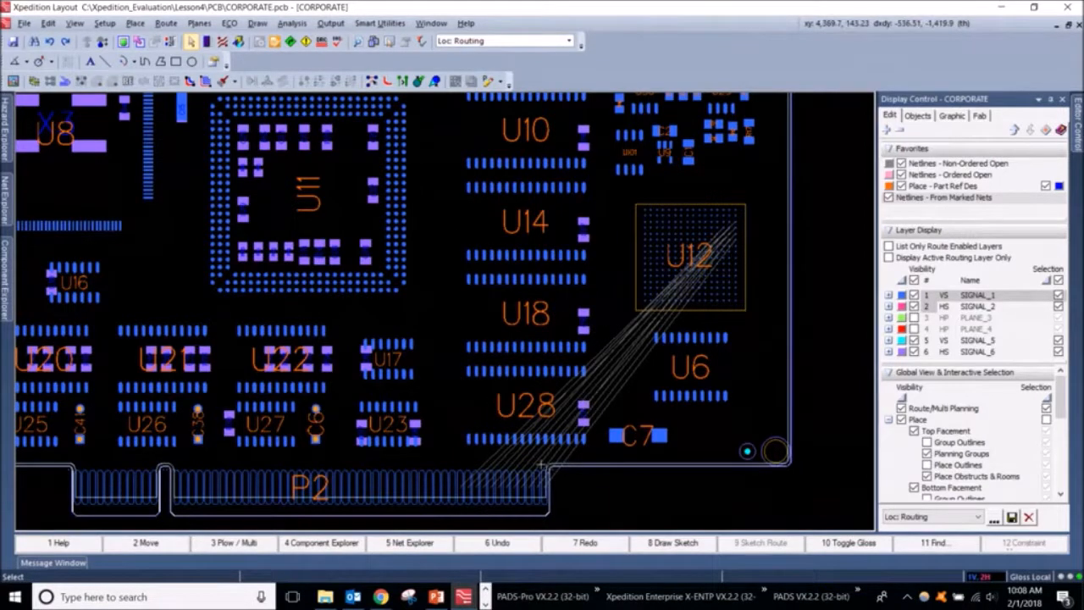
Sketch-route the U12-to-P2 netlines unpacked on SIGNAL_2 from P2 diagonally beneath U12, with a via pattern to SIGNAL_1 beside U12.
{"action": "left_click", "coordinate": [545, 435]}
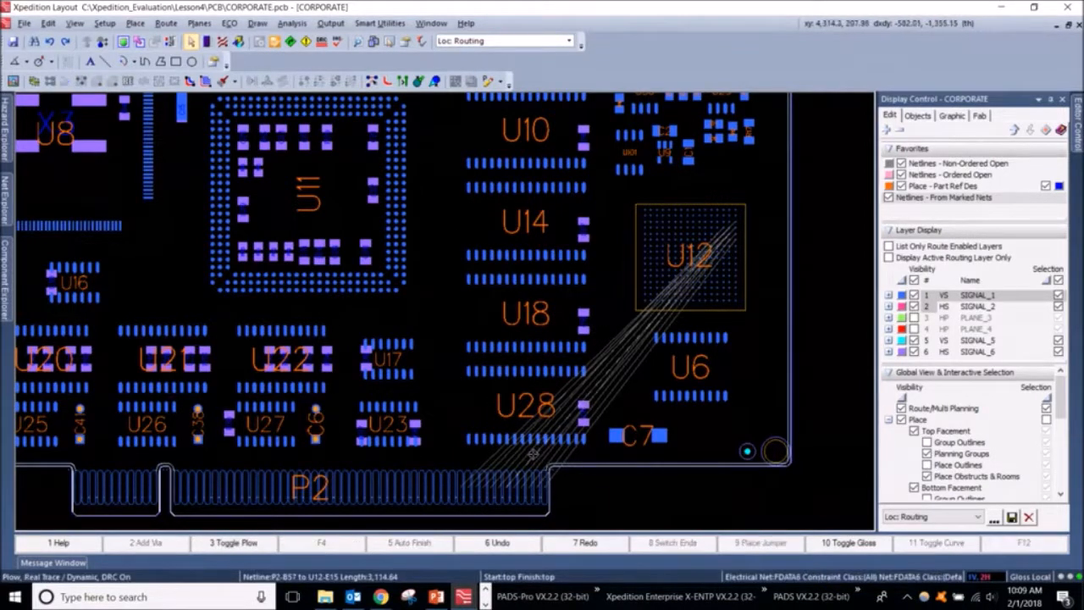
{"action": "key", "text": "Escape"}
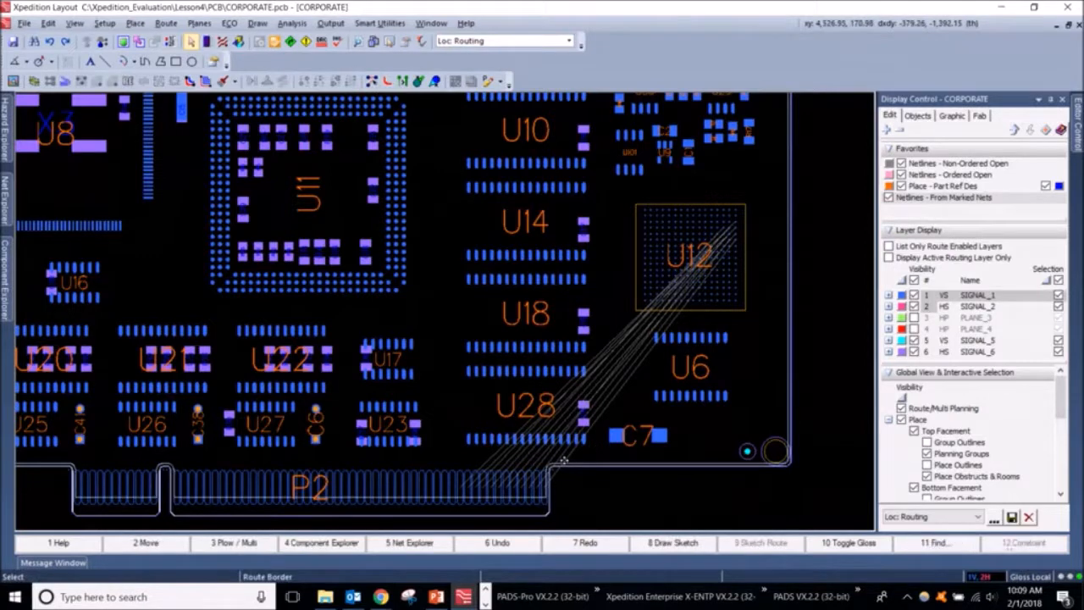
{"action": "left_click", "coordinate": [673, 542]}
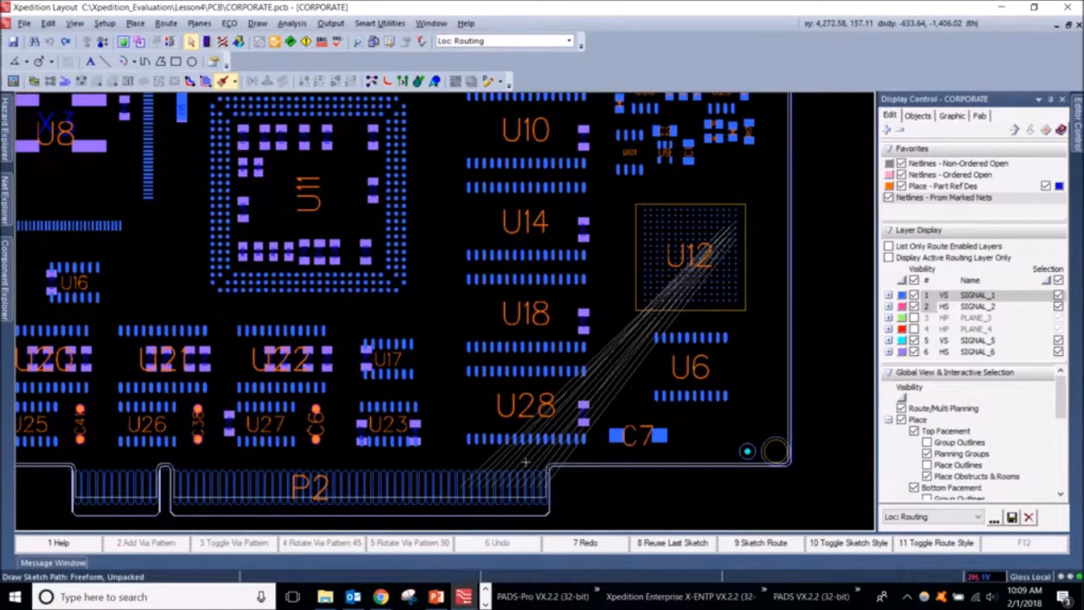
{"action": "key", "text": "2"}
{"action": "mouse_move", "coordinate": [525, 462]}
{"action": "left_mouse_down"}
{"action": "mouse_move", "coordinate": [593, 378]}
{"action": "mouse_move", "coordinate": [769, 297]}
{"action": "mouse_move", "coordinate": [782, 247]}
{"action": "mouse_move", "coordinate": [766, 235]}
{"action": "left_mouse_up"}
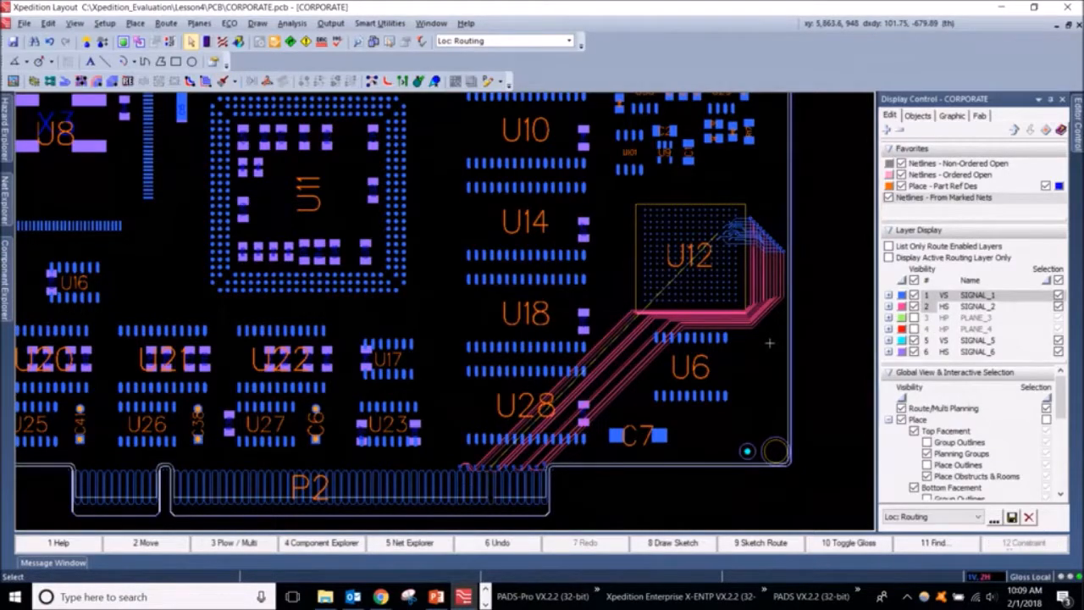
Display the netlines of all nets again and sketch-route the U28-to-U18 netlines unpacked on SIGNAL_1 up to U18's upper pad row.
{"action": "scroll", "coordinate": [769, 342], "scroll_direction": "up", "scroll_amount": 4}
{"action": "scroll", "coordinate": [668, 385], "scroll_direction": "down", "scroll_amount": 1}
{"action": "scroll", "coordinate": [511, 414], "scroll_direction": "down", "scroll_amount": 1}
{"action": "middle_click_drag", "start_coordinate": [494, 446], "coordinate": [454, 472]}
{"action": "middle_click_drag", "start_coordinate": [465, 363], "coordinate": [445, 321]}
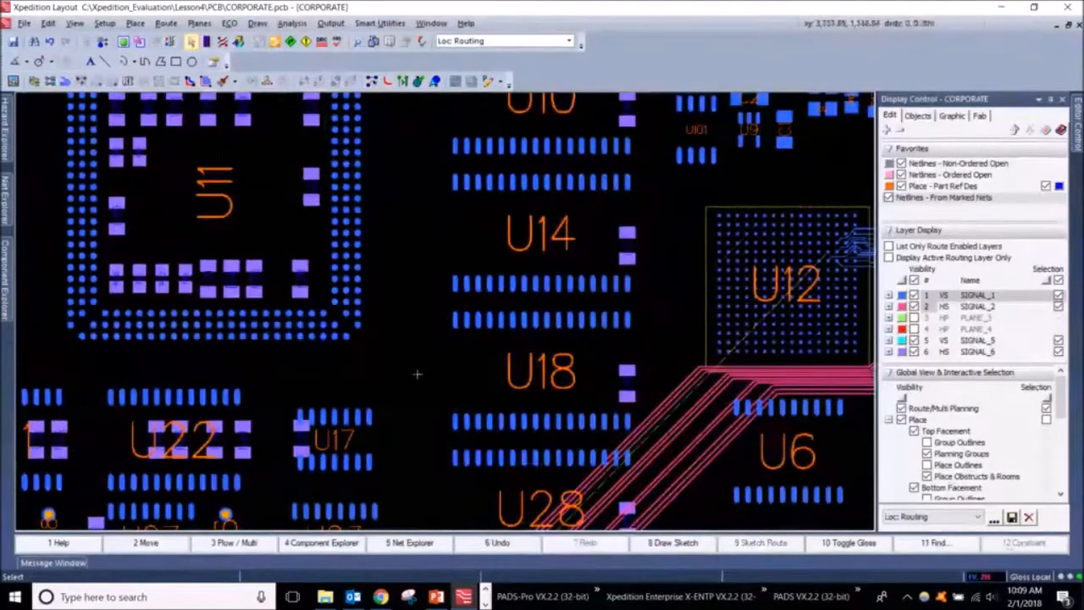
{"action": "left_click", "coordinate": [889, 197]}
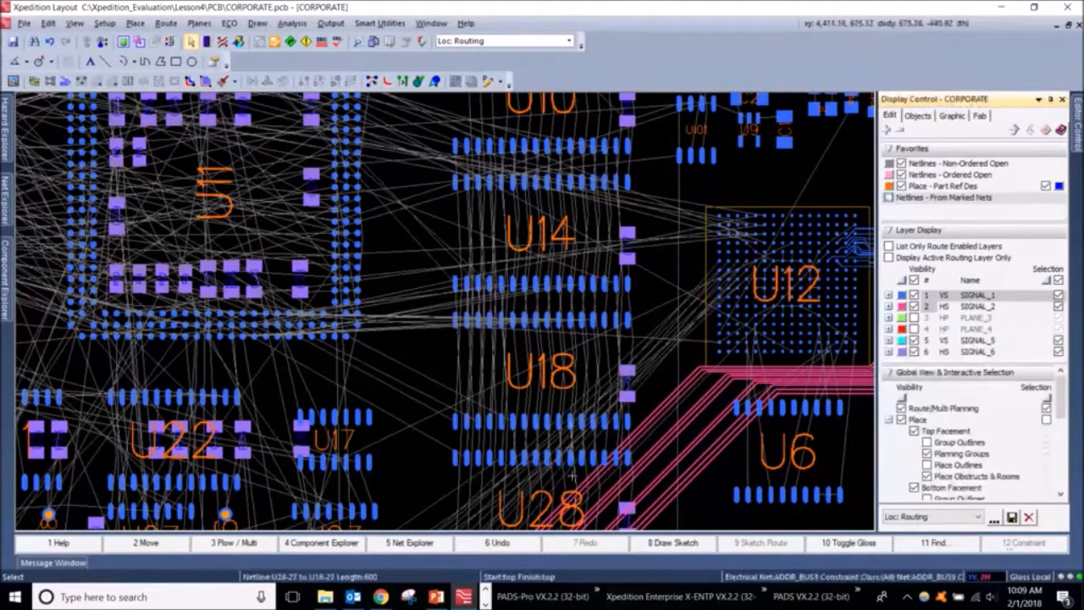
{"action": "key", "text": "F8"}
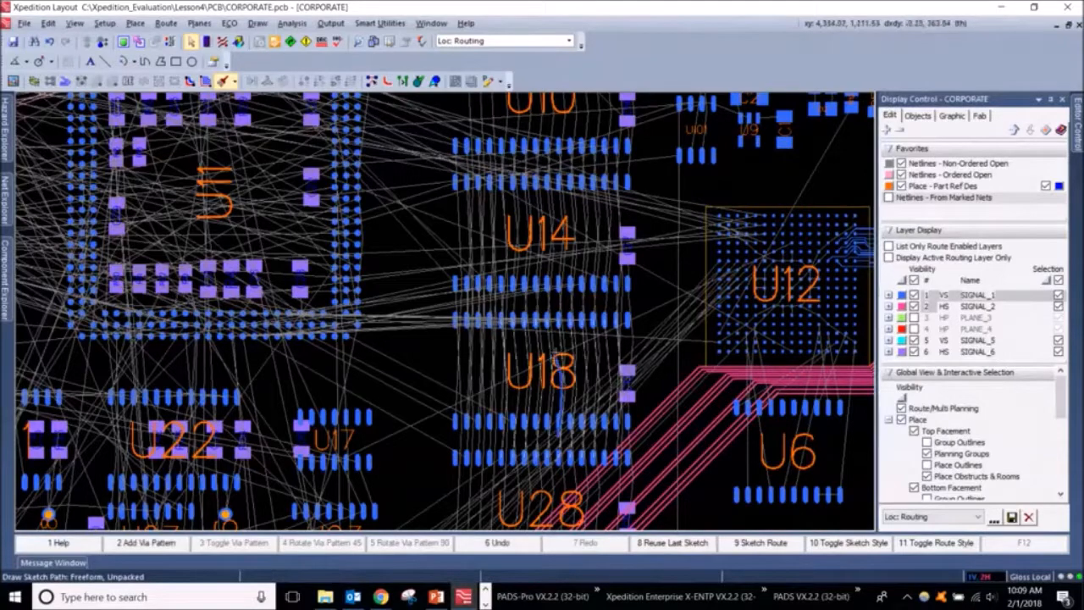
{"action": "key", "text": "Escape"}
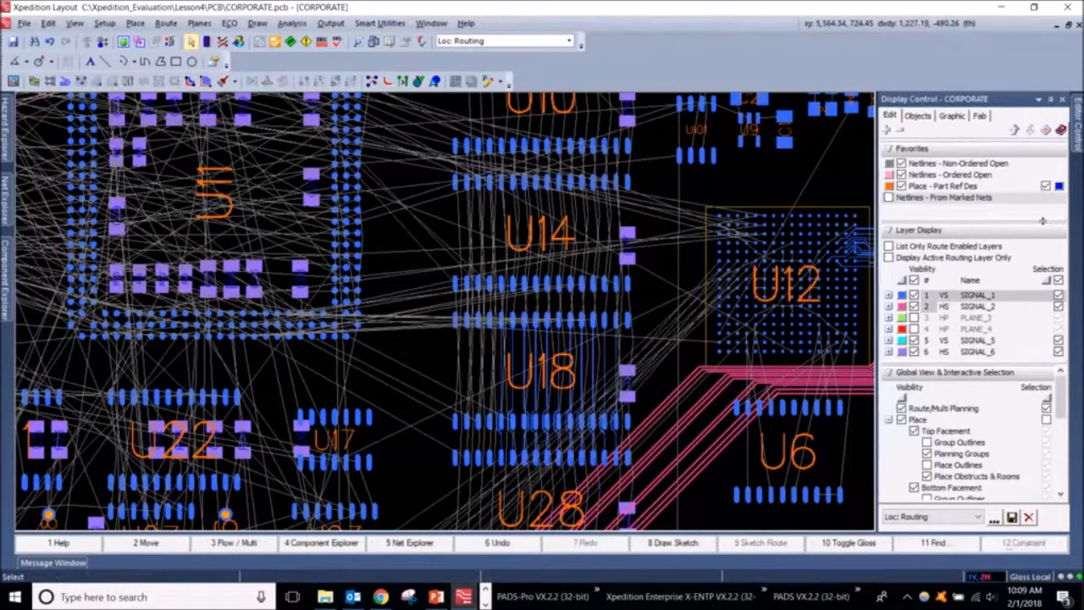
Hide the netlines among the route objects and inspect the new SIGNAL_1 traces between U28 and U18 up close.
{"action": "left_click_drag", "start_coordinate": [1064, 394], "coordinate": [1065, 416]}
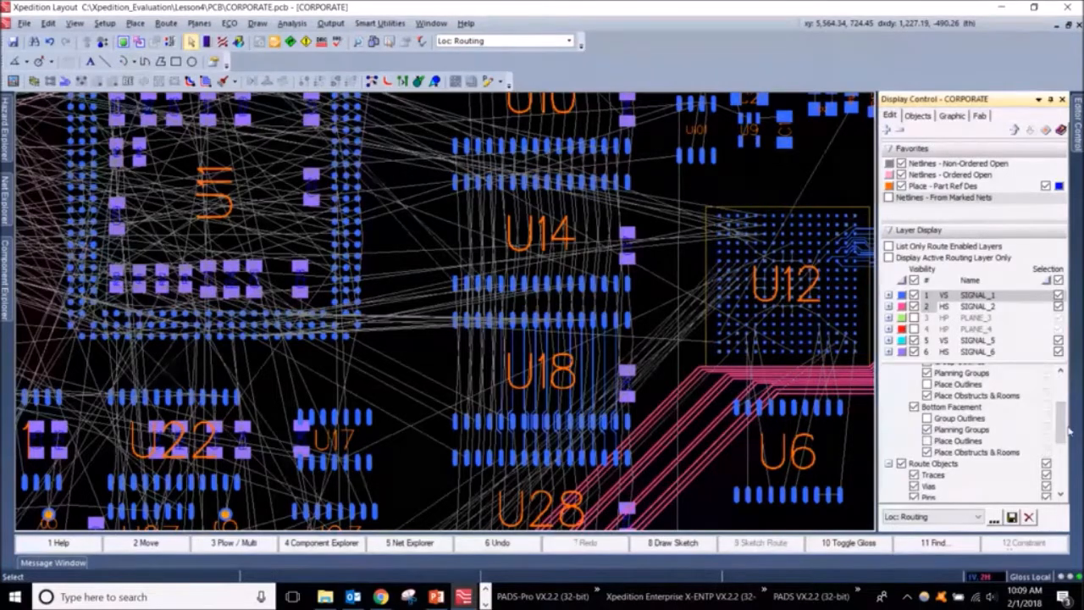
{"action": "scroll", "coordinate": [1063, 431], "scroll_direction": "down", "scroll_amount": 3}
{"action": "left_click", "coordinate": [914, 416]}
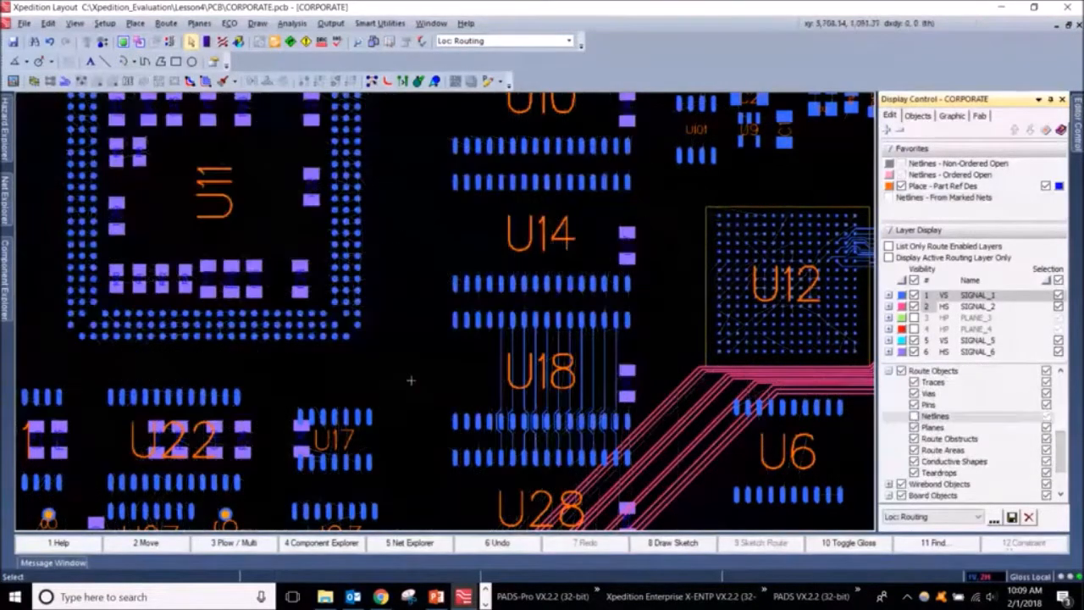
{"action": "scroll", "coordinate": [414, 393], "scroll_direction": "up", "scroll_amount": 2}
{"action": "middle_click_drag", "start_coordinate": [414, 394], "coordinate": [455, 413]}
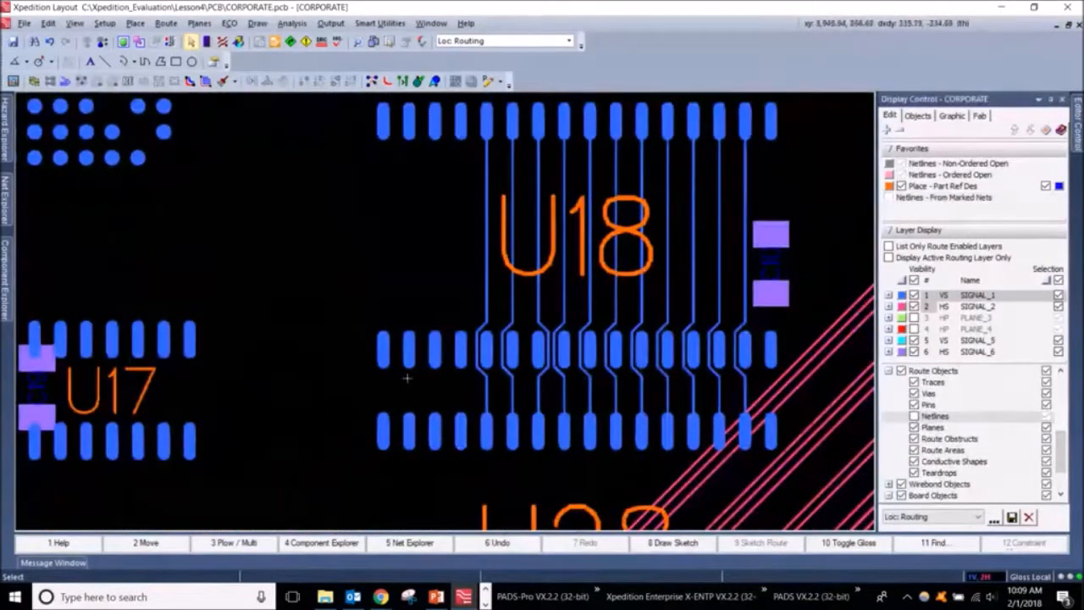
{"action": "middle_click_drag", "start_coordinate": [322, 314], "coordinate": [341, 314]}
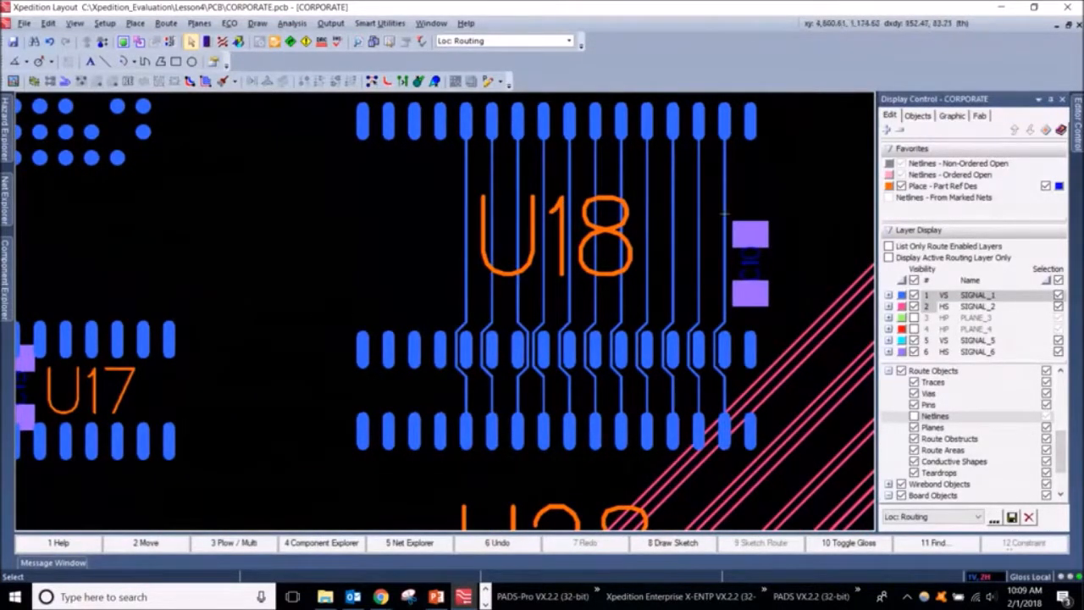
{"action": "left_click", "coordinate": [594, 229]}
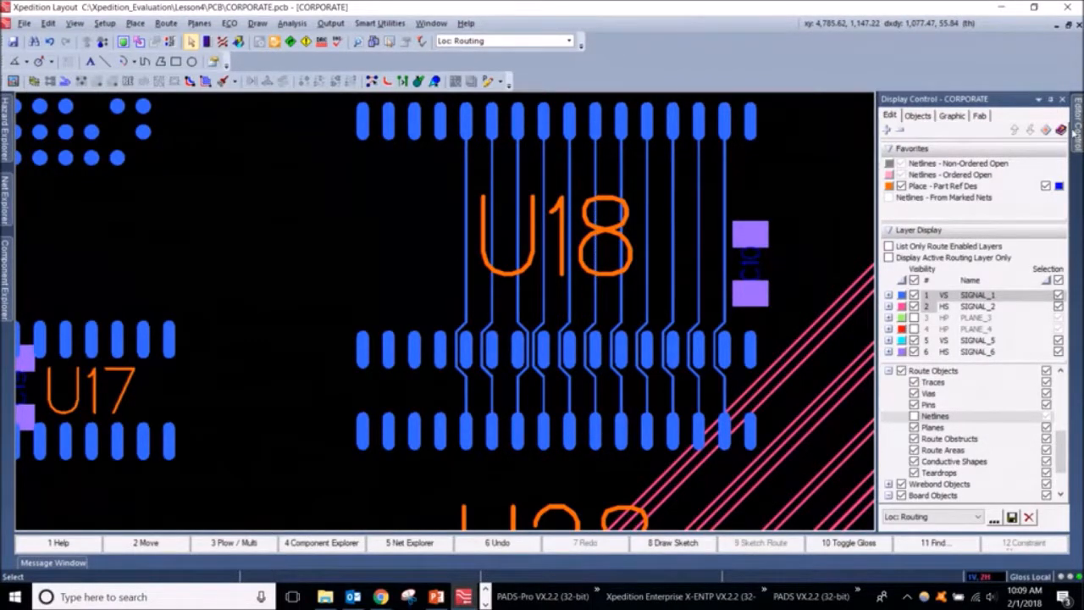
Turn off interactive place/route DRC in the editor's common settings and accept the warning.
{"action": "mouse_move", "coordinate": [1077, 134]}
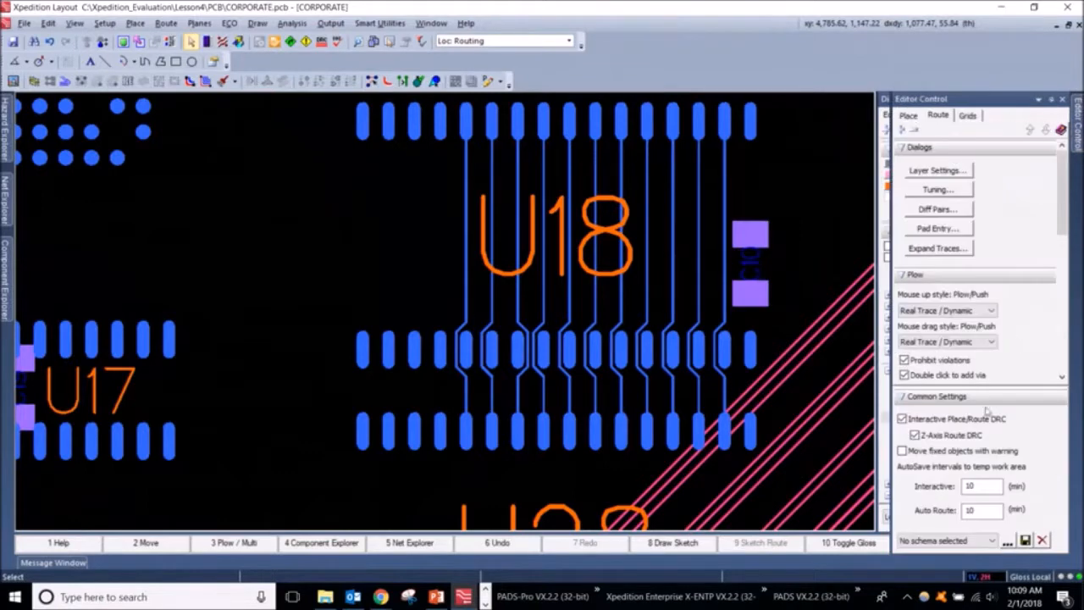
{"action": "left_click", "coordinate": [902, 418]}
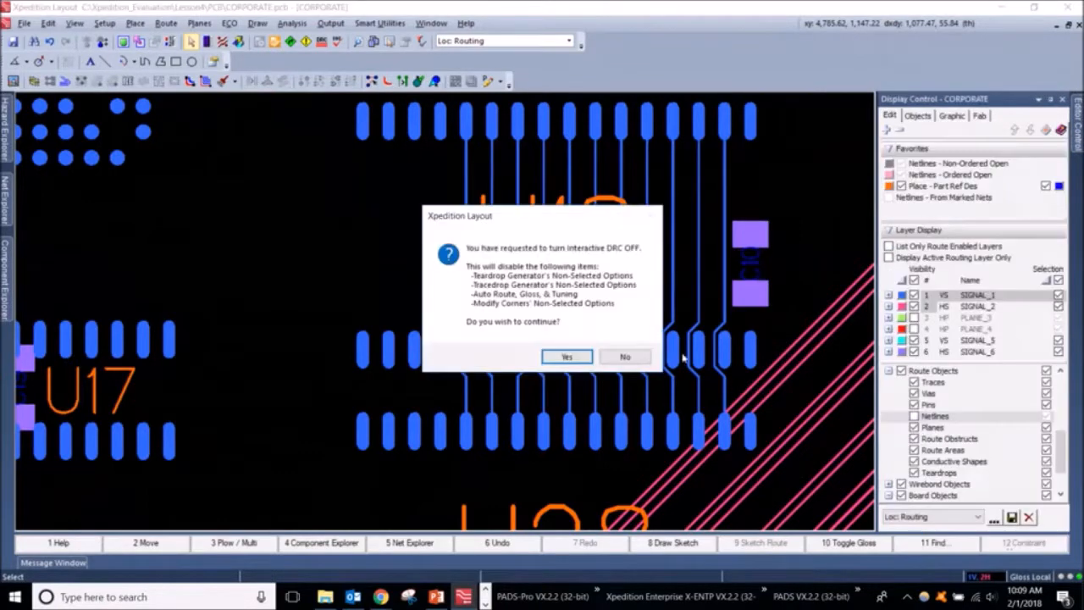
{"action": "left_click", "coordinate": [565, 357]}
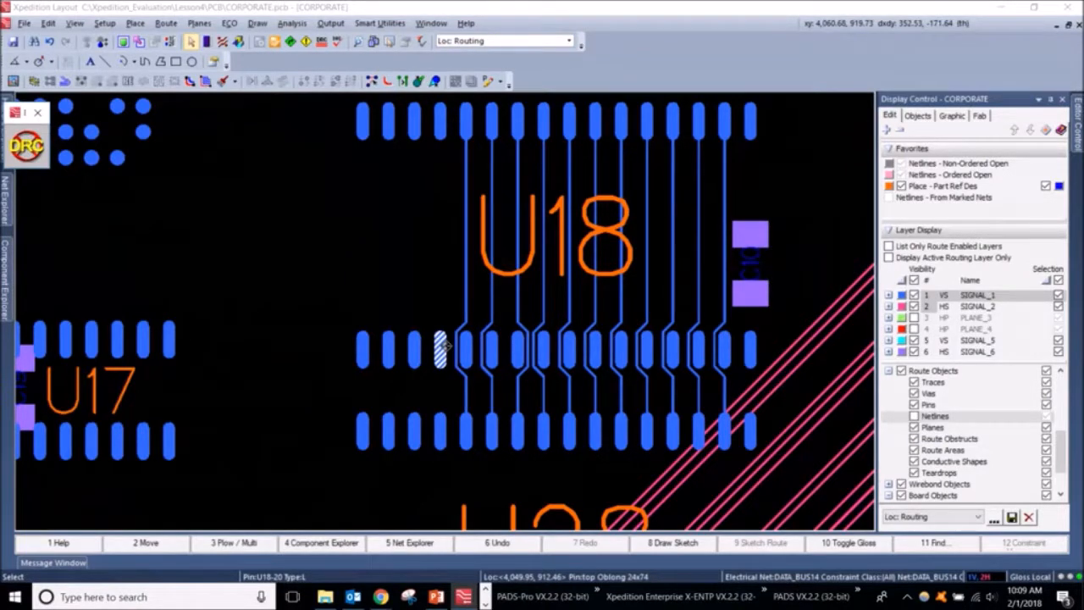
Create two spacing violations at U18's lower pads by nudging one trace segment against its neighbouring trace and another against a pad.
{"action": "scroll", "coordinate": [535, 349], "scroll_direction": "up", "scroll_amount": 2}
{"action": "left_click", "coordinate": [530, 354]}
{"action": "left_click_drag", "start_coordinate": [530, 353], "coordinate": [527, 355]}
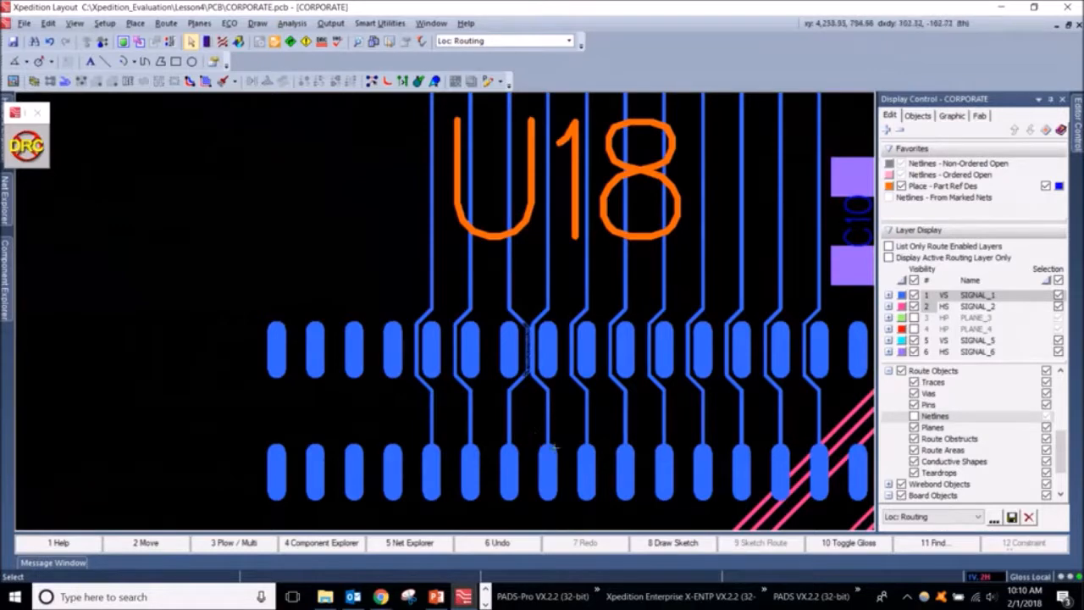
{"action": "left_click", "coordinate": [591, 444]}
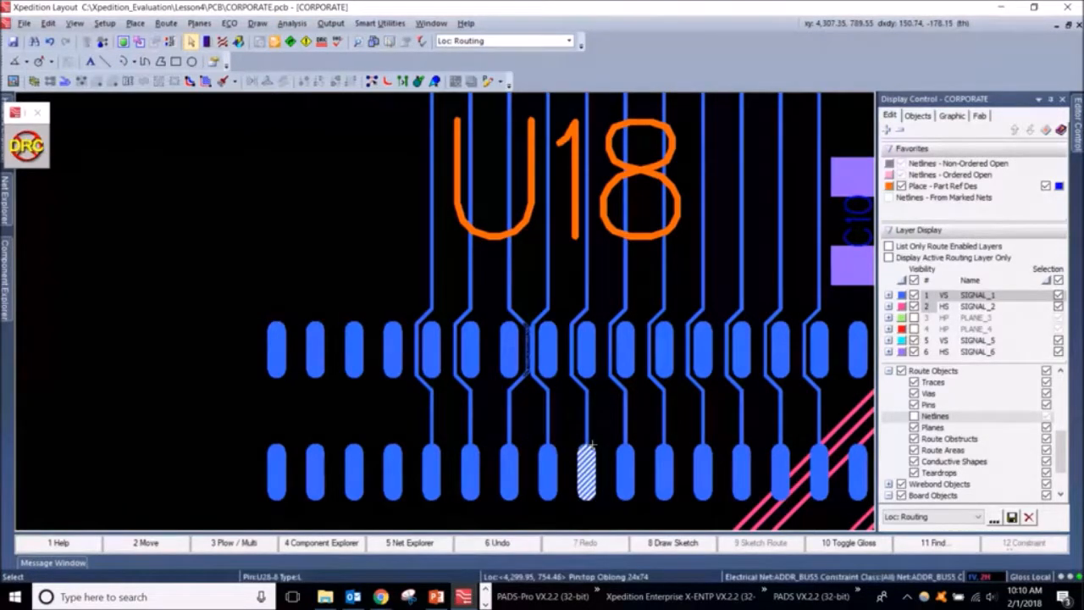
{"action": "scroll", "coordinate": [593, 443], "scroll_direction": "up", "scroll_amount": 2}
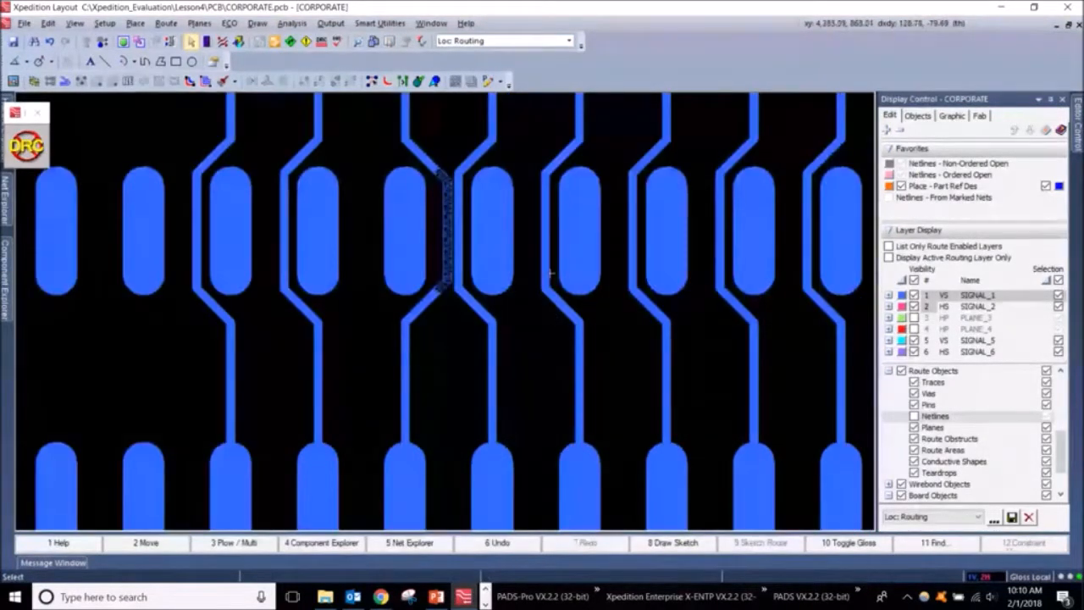
{"action": "left_click_drag", "start_coordinate": [547, 261], "coordinate": [550, 261]}
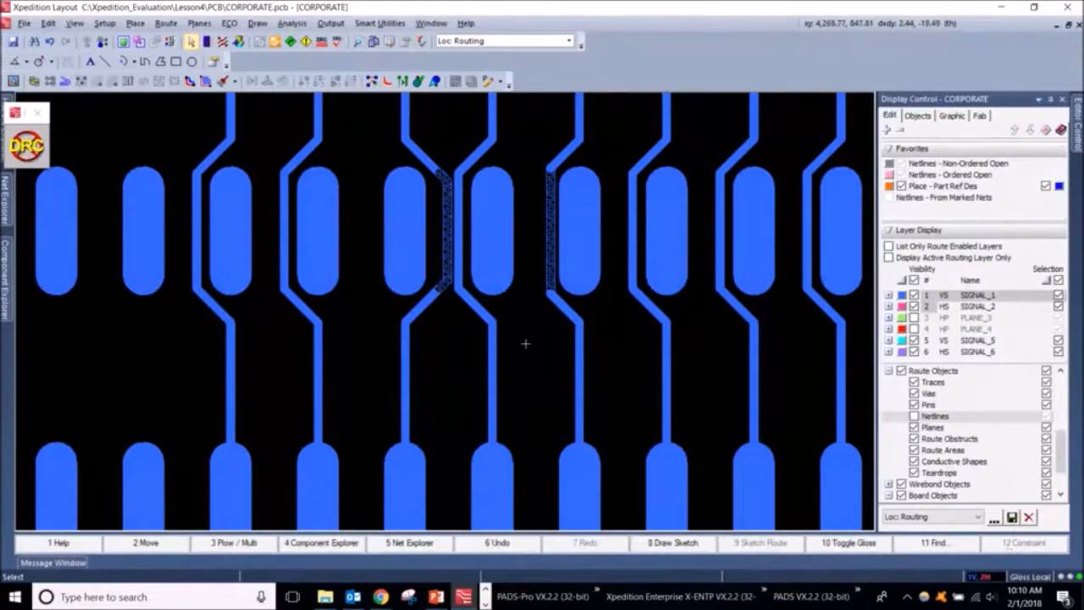
{"action": "middle_click_drag", "start_coordinate": [532, 316], "coordinate": [531, 271]}
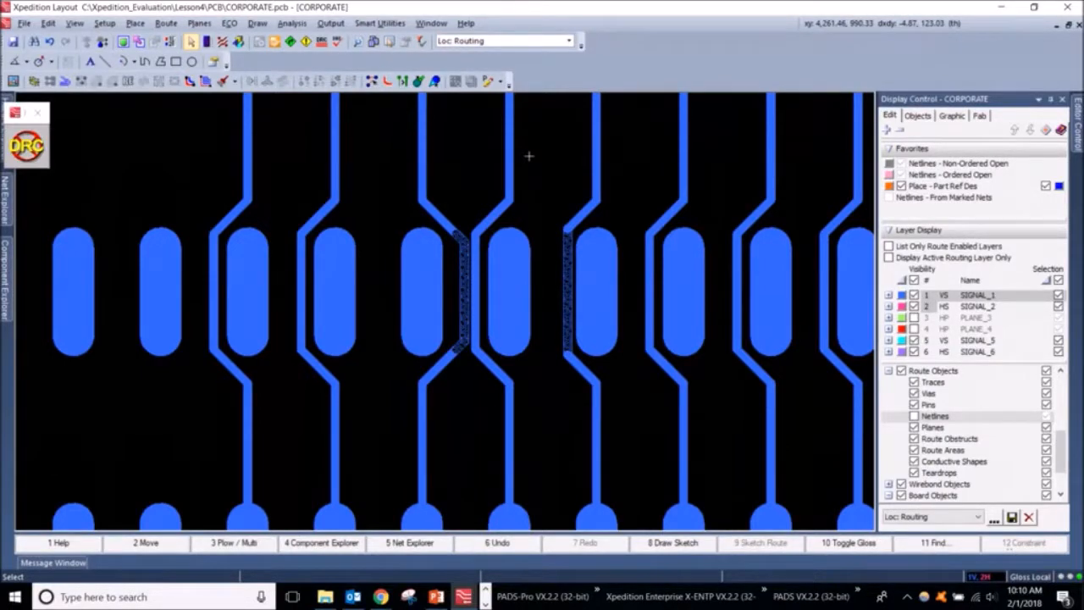
Try to repair the ADDR_BUS5 trace with only its straight segment above U18's lower pads selected.
{"action": "scroll", "coordinate": [531, 154], "scroll_direction": "down", "scroll_amount": 1}
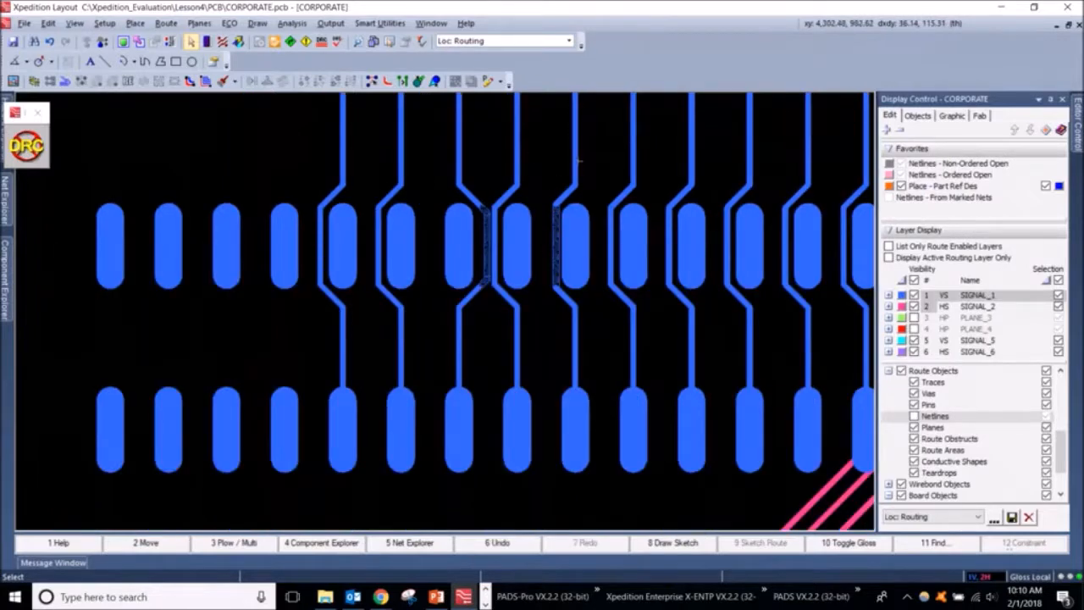
{"action": "left_click", "coordinate": [577, 161]}
{"action": "right_click", "coordinate": [578, 159]}
{"action": "mouse_move", "coordinate": [593, 167]}
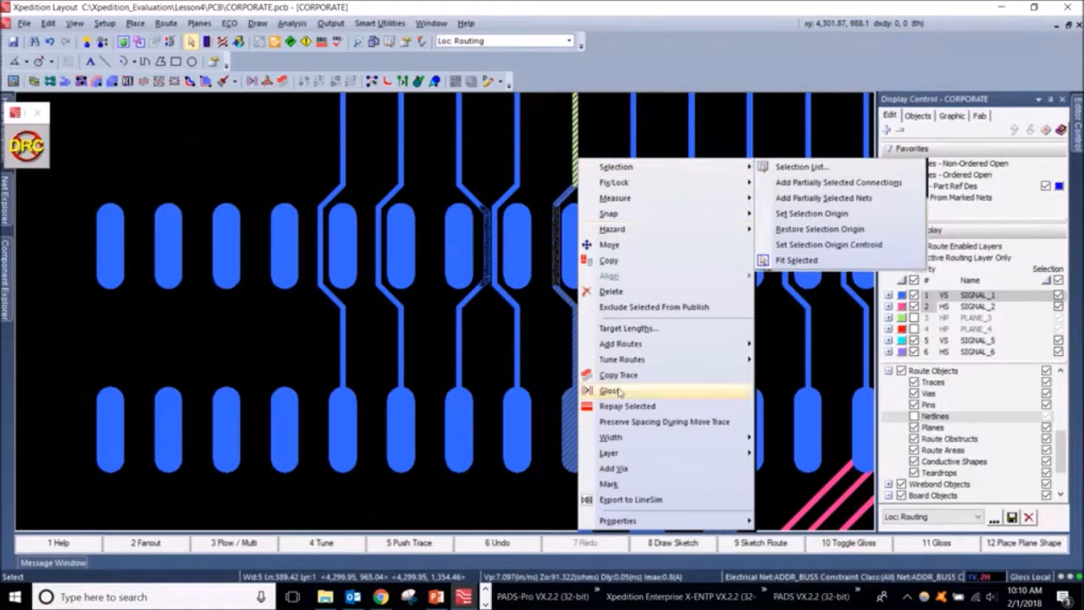
{"action": "left_click", "coordinate": [652, 410]}
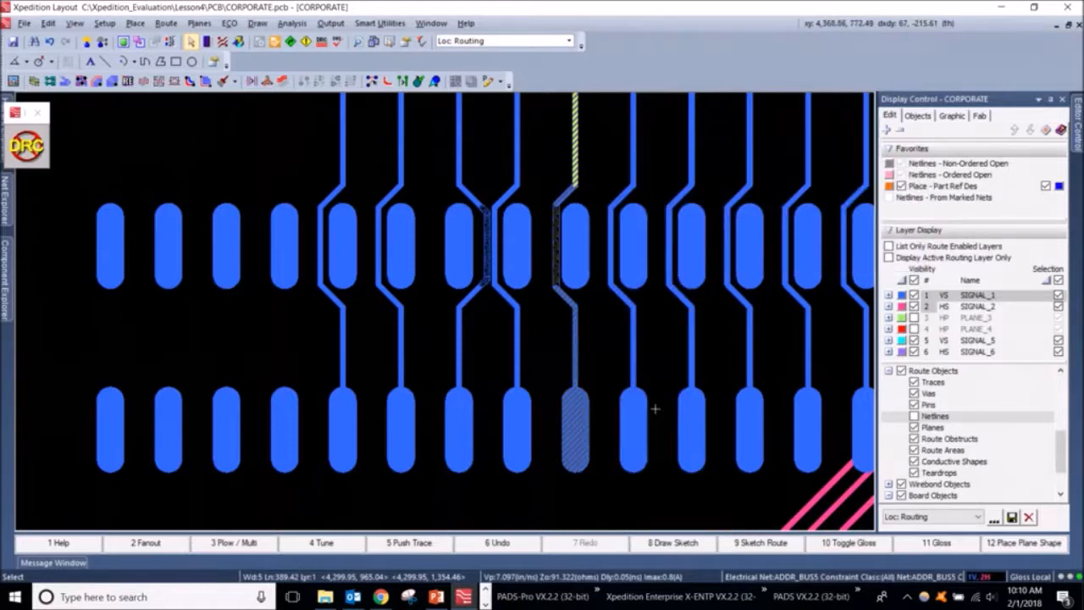
Extend the selection to the whole partially selected ADDR_BUS5 net and repair it.
{"action": "right_click", "coordinate": [578, 164]}
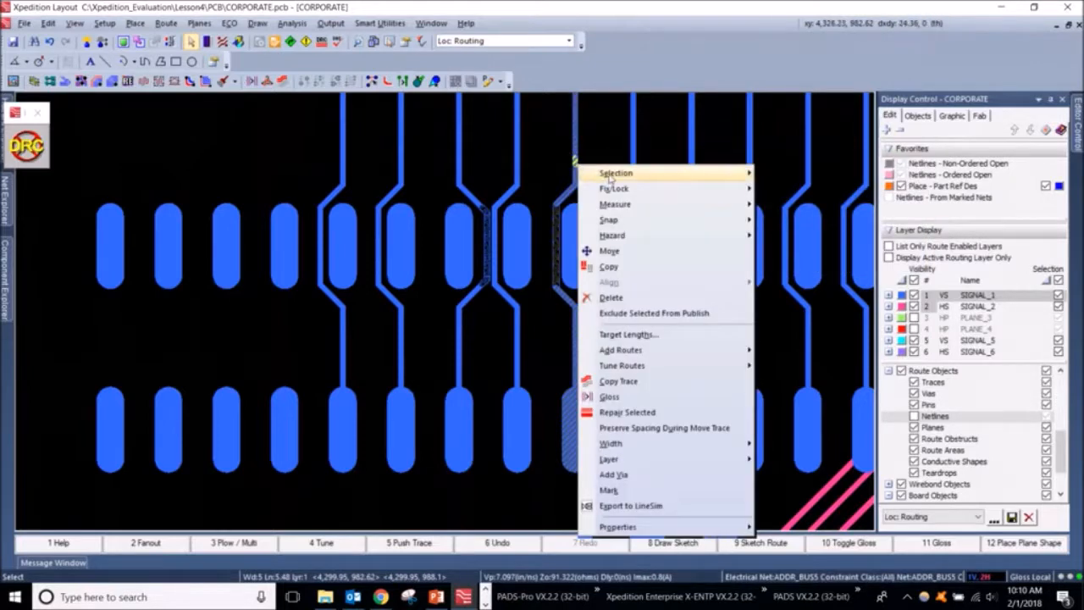
{"action": "mouse_move", "coordinate": [626, 174]}
{"action": "left_click", "coordinate": [821, 205]}
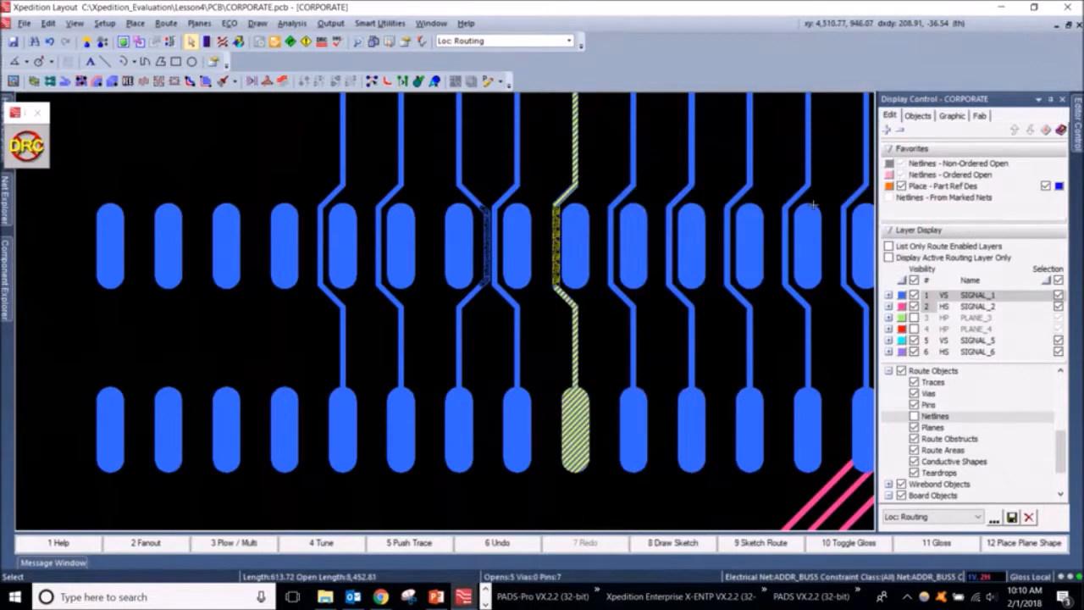
{"action": "right_click", "coordinate": [609, 152]}
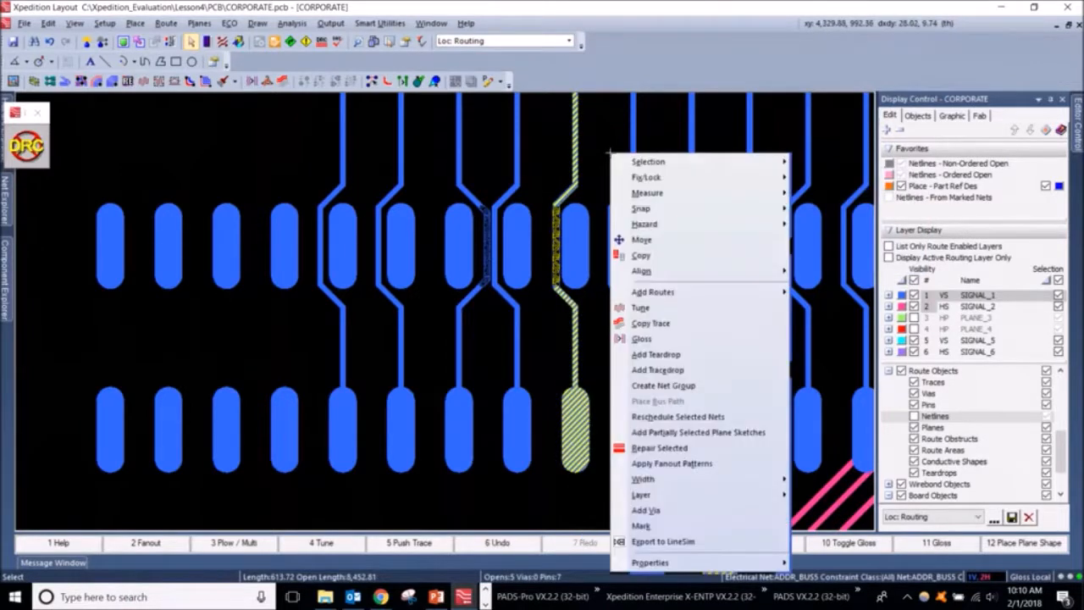
{"action": "left_click", "coordinate": [674, 447]}
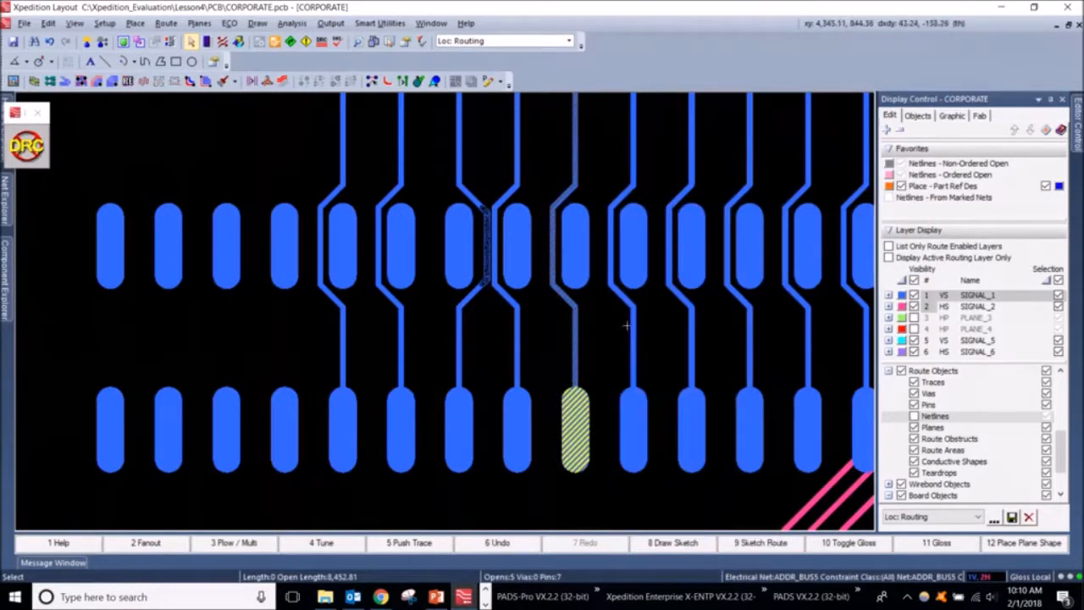
Select the whole ADDR_BUS3 net from its trace above U18's lower pads, repair it and clear the selection.
{"action": "scroll", "coordinate": [611, 322], "scroll_direction": "up", "scroll_amount": 3}
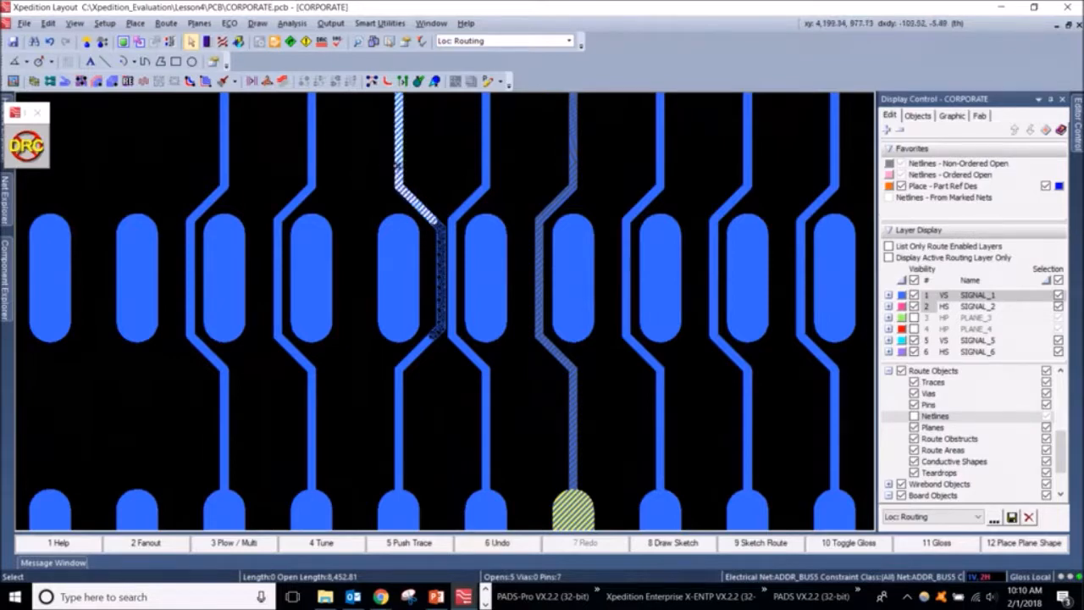
{"action": "left_click", "coordinate": [398, 169]}
{"action": "right_click", "coordinate": [399, 167]}
{"action": "mouse_move", "coordinate": [421, 179]}
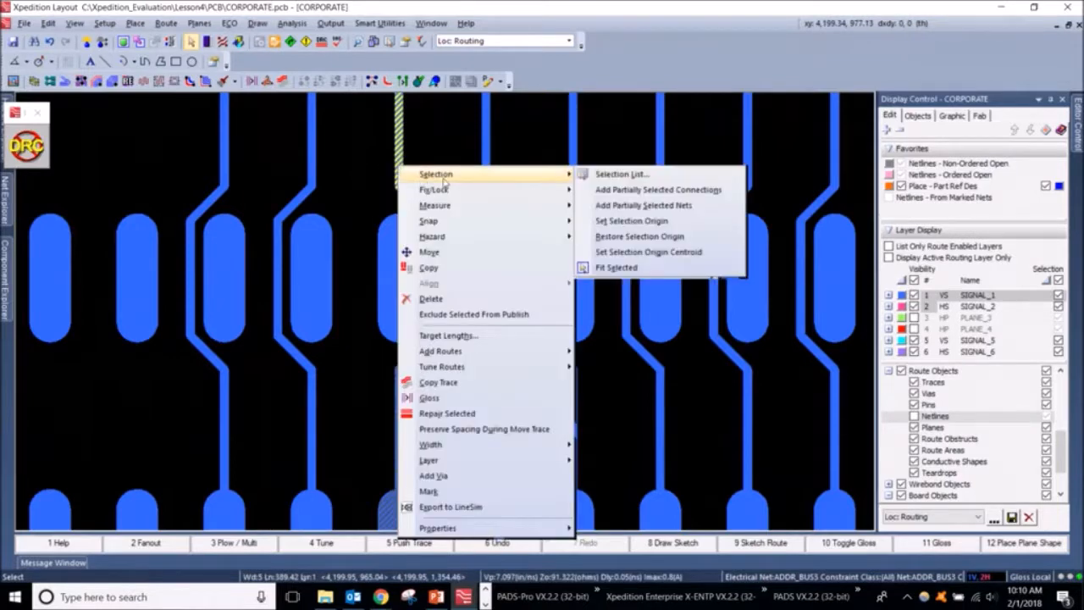
{"action": "left_click", "coordinate": [653, 209]}
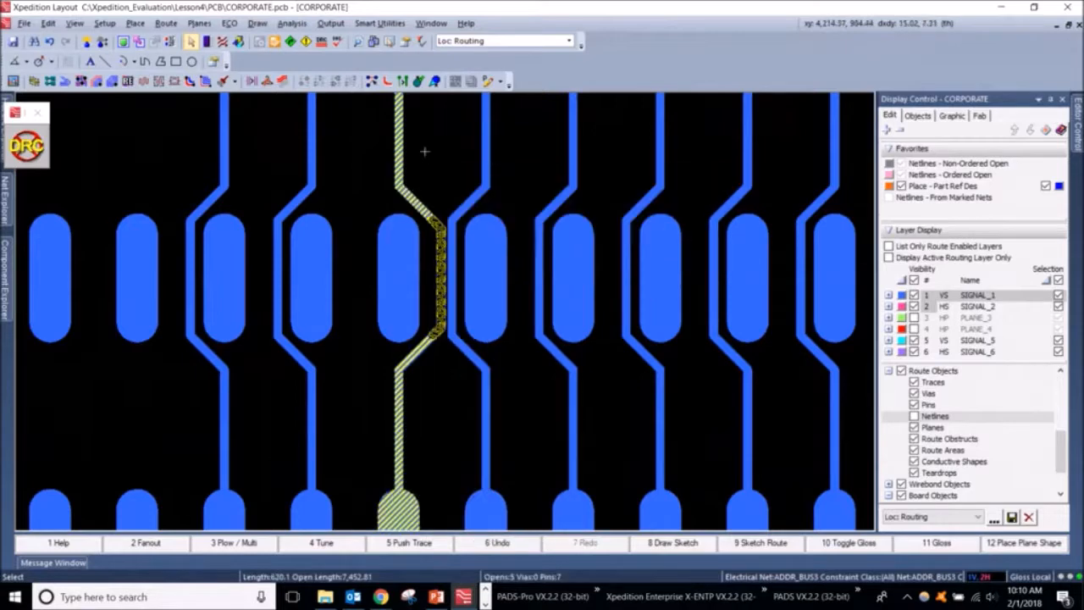
{"action": "right_click", "coordinate": [442, 139]}
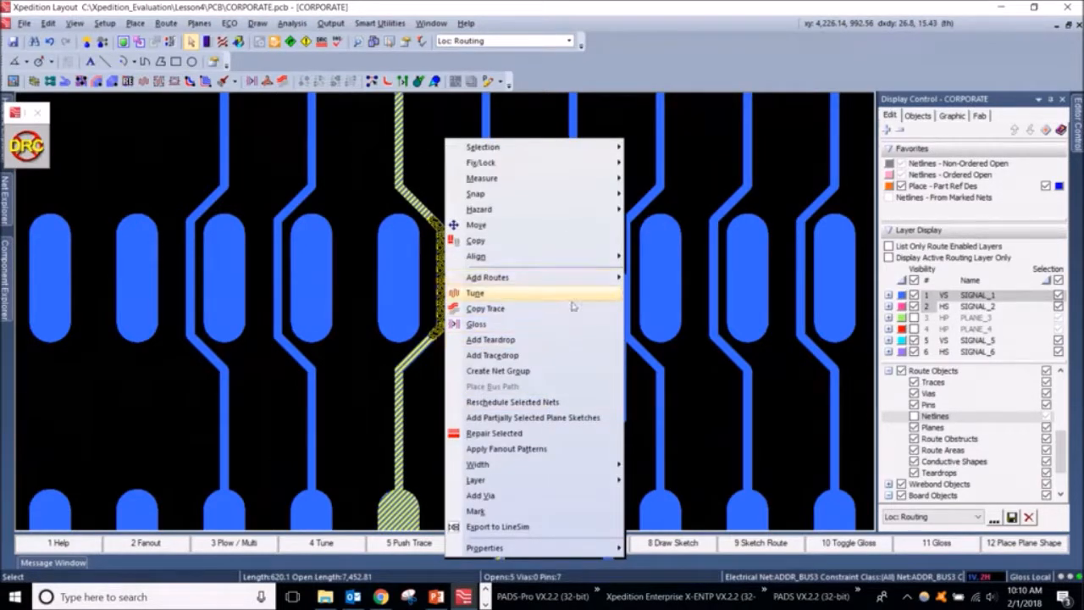
{"action": "left_click", "coordinate": [557, 435]}
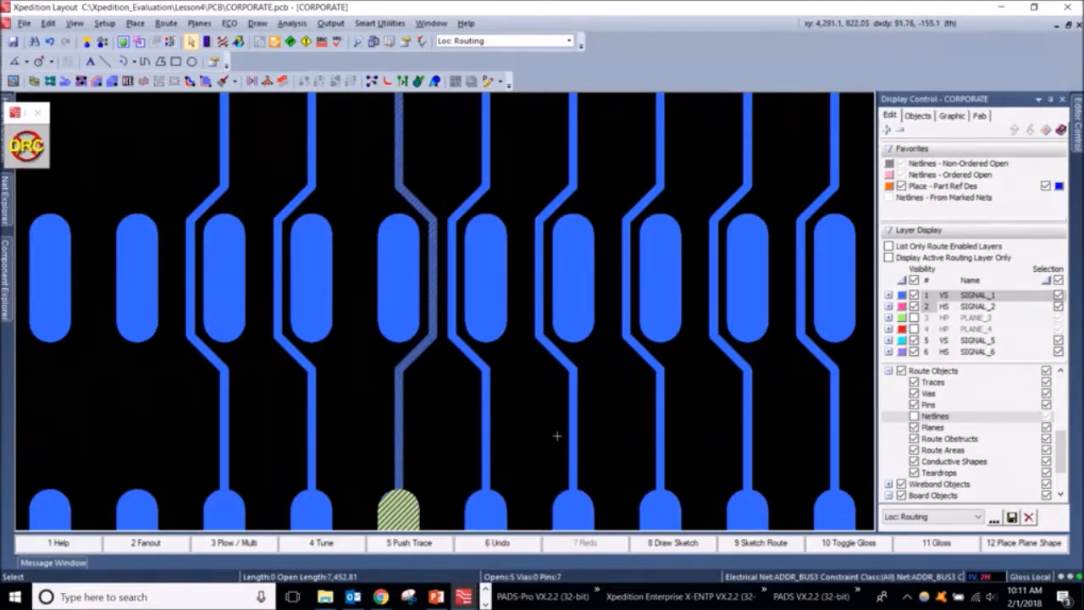
{"action": "left_click", "coordinate": [558, 437]}
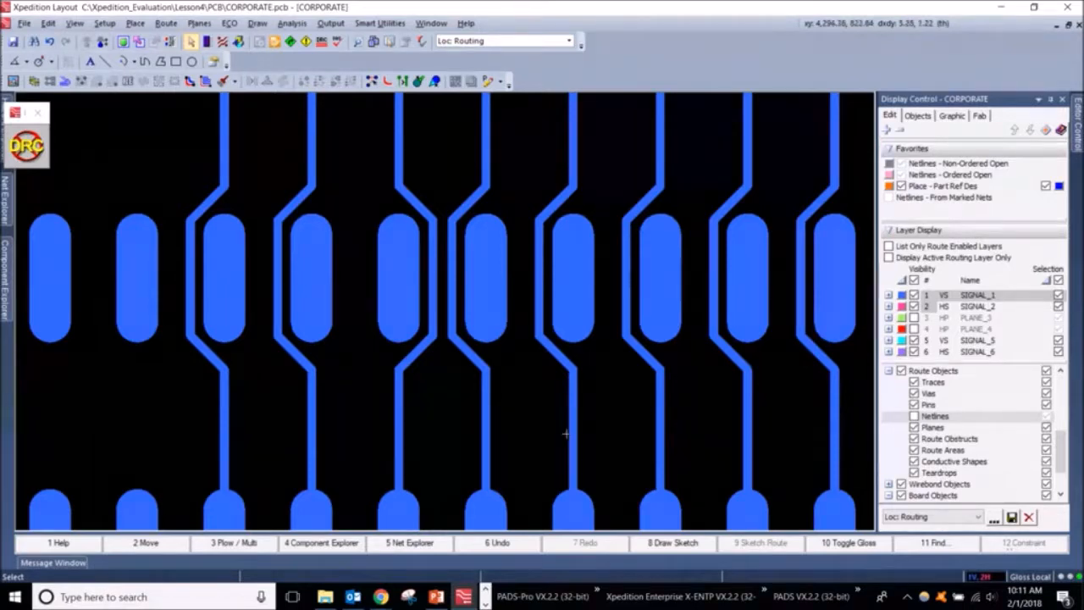
Check the webcast's Q&A inbox in Chrome and the Demo slide in PowerPoint, and return to Xpedition Layout.
{"action": "left_click", "coordinate": [381, 596]}
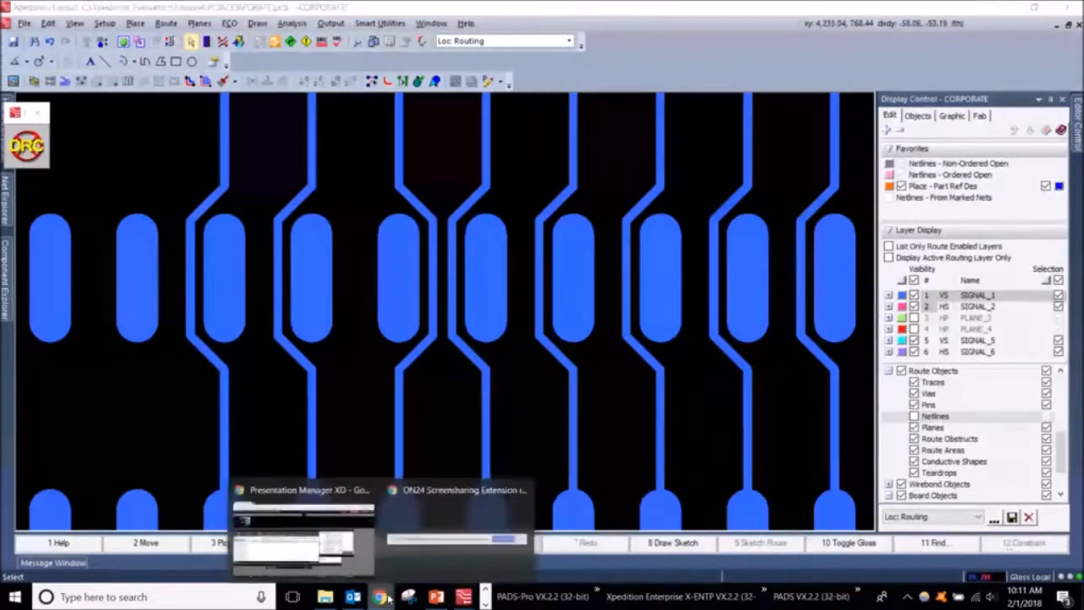
{"action": "left_click", "coordinate": [351, 525]}
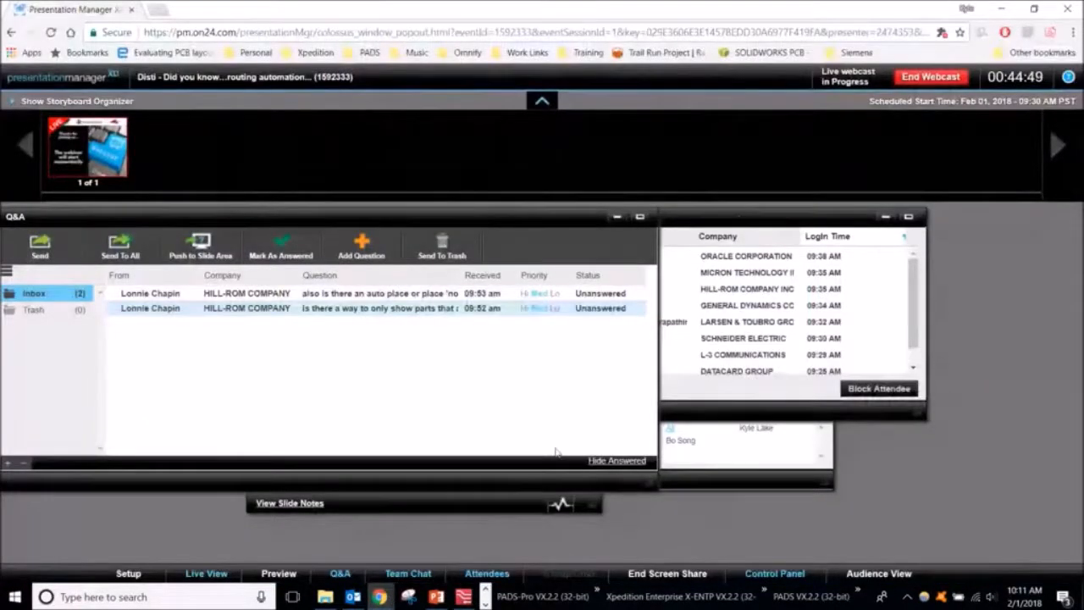
{"action": "left_click", "coordinate": [1001, 9]}
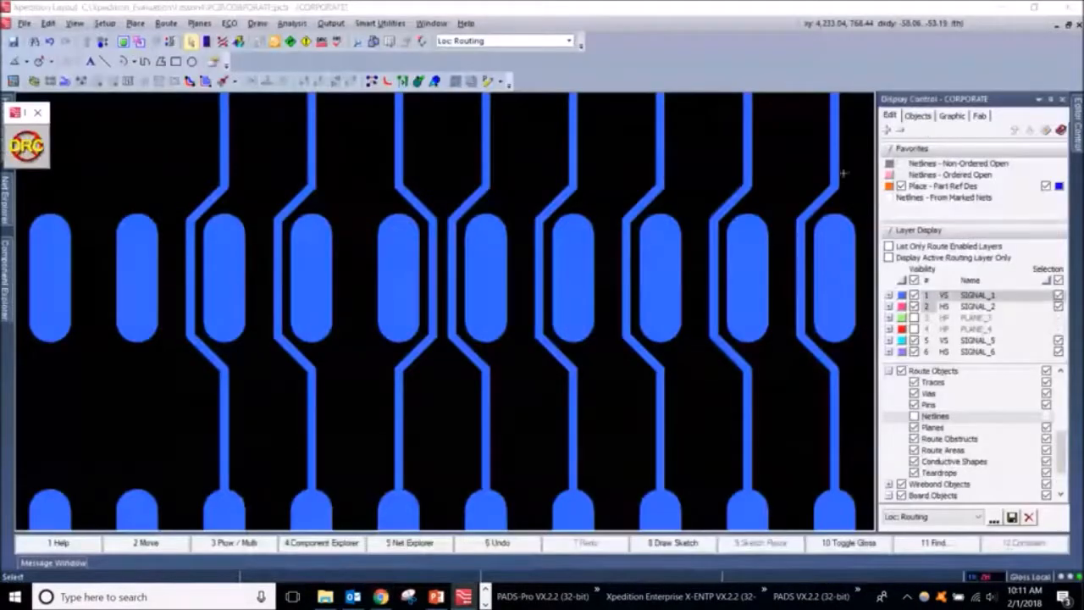
{"action": "left_click", "coordinate": [436, 596]}
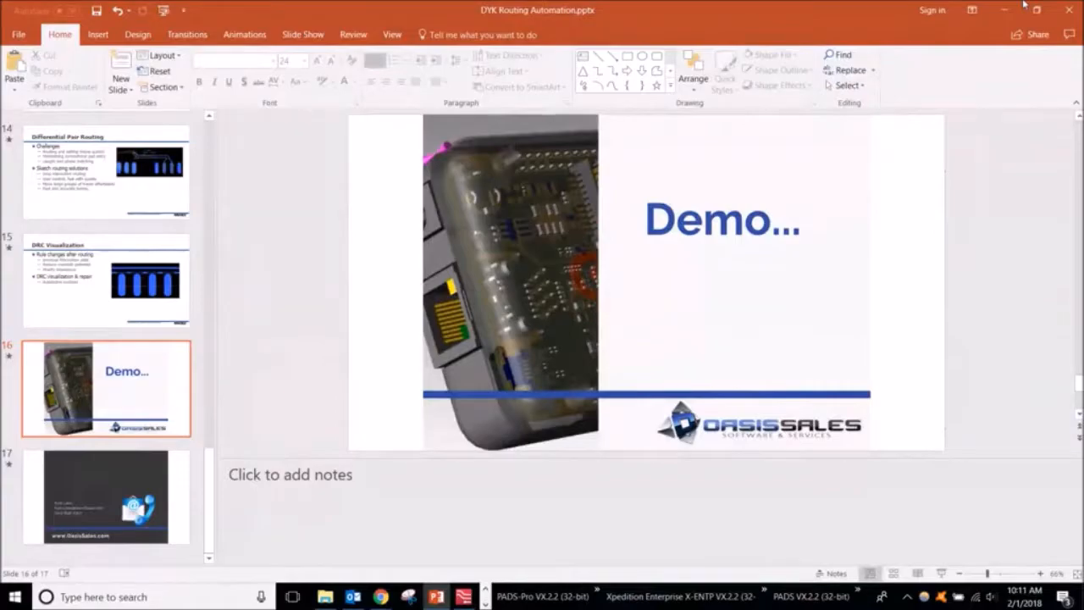
{"action": "left_click", "coordinate": [1003, 9]}
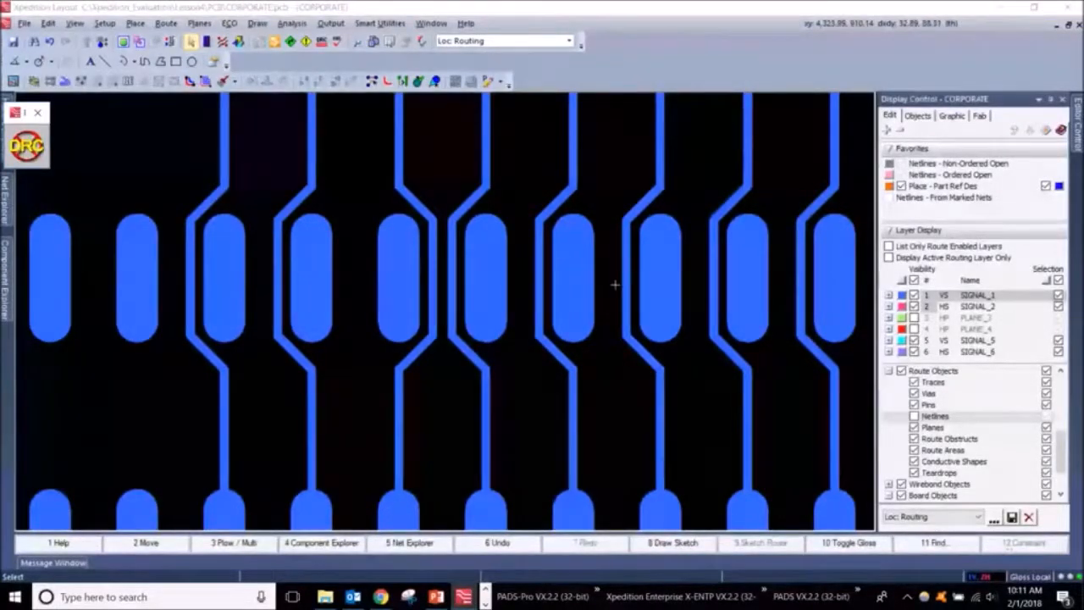
Fit the whole board in view, switch to PowerPoint and present from the Demo slide to the closing contact slide.
{"action": "key", "text": "Home"}
{"action": "middle_click_drag", "start_coordinate": [552, 323], "coordinate": [545, 293]}
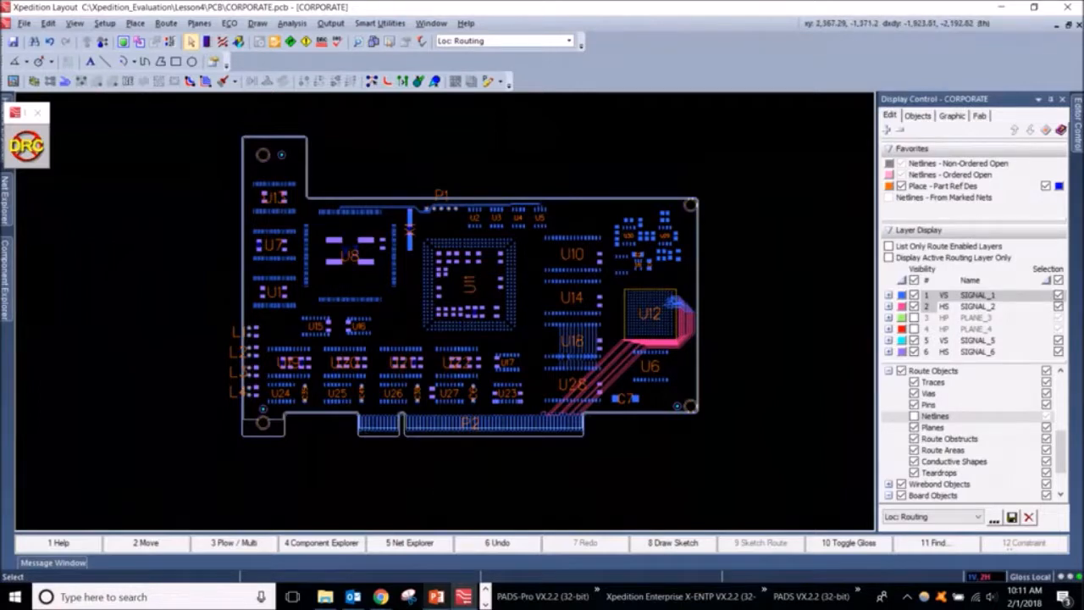
{"action": "left_click", "coordinate": [437, 597]}
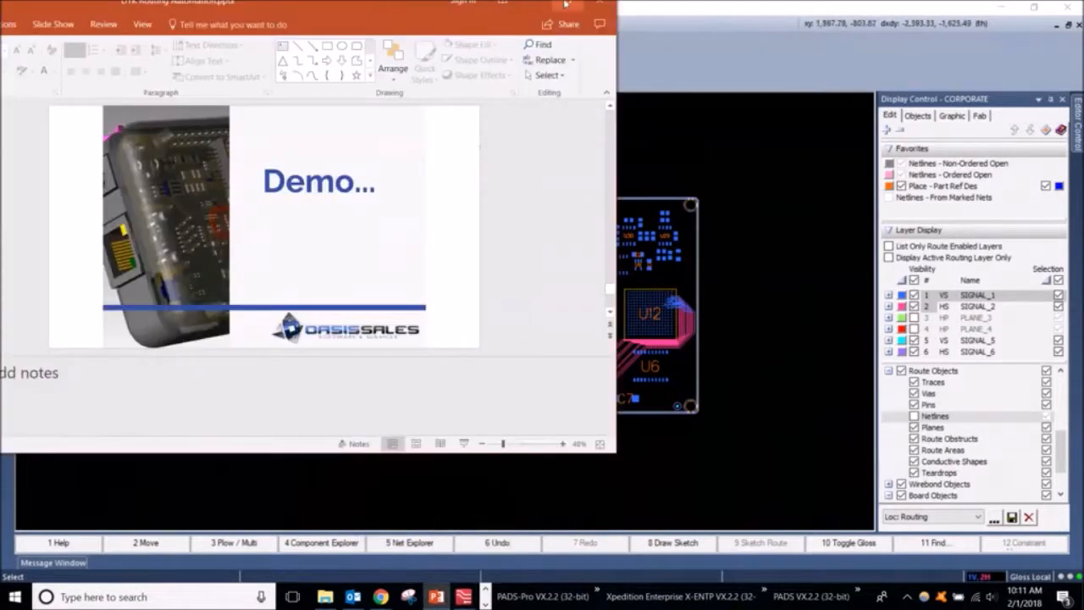
{"action": "key", "text": "shift+F5"}
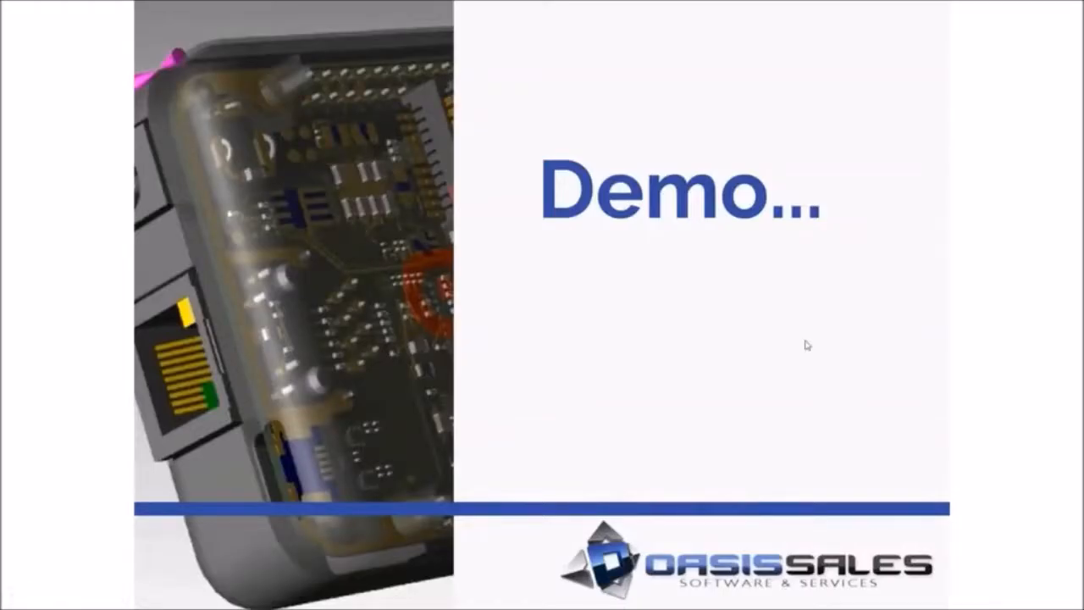
{"action": "left_click", "coordinate": [806, 345]}
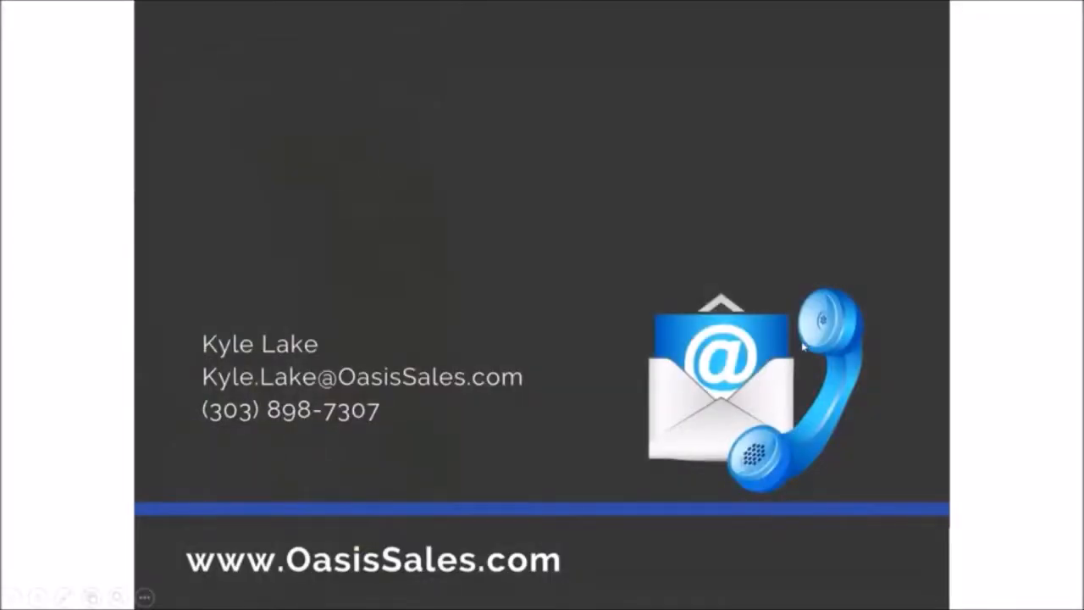